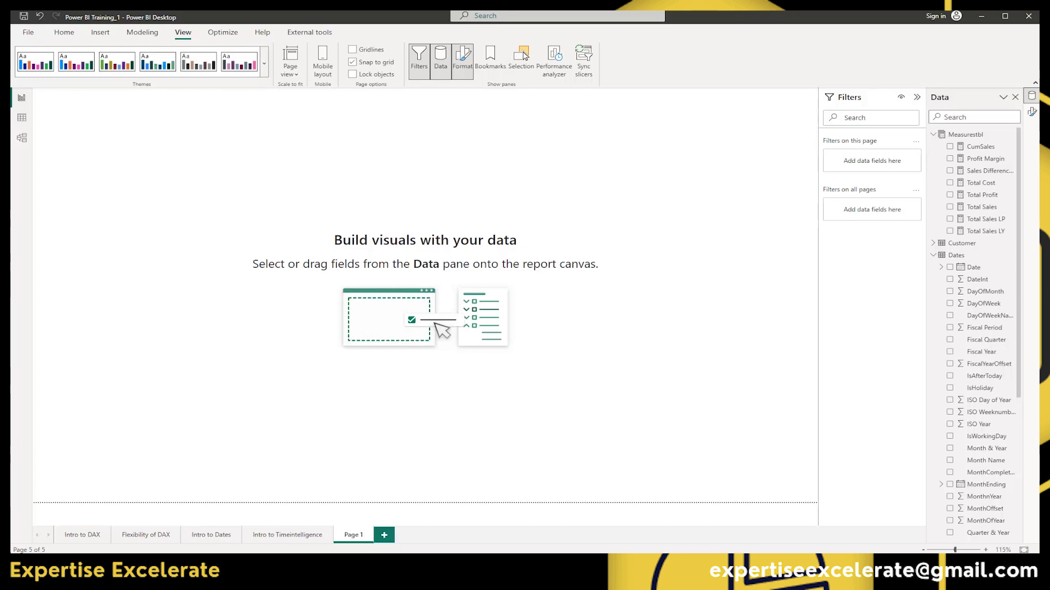
# - Rename the Page 1 report page to "The final report"
pyautogui.doubleClick(352, 536)
pyautogui.write('Time final')
pyautogui.write(' report')
pyautogui.press('Return')
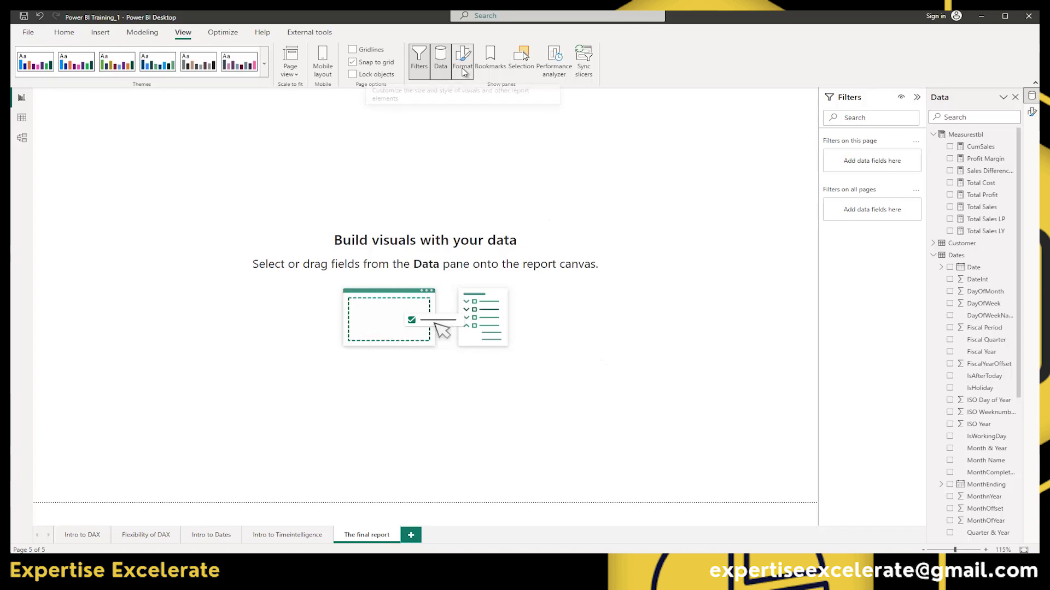
# - Open the page formatting options and examine the name and page type under Page information
pyautogui.click(1031, 114)
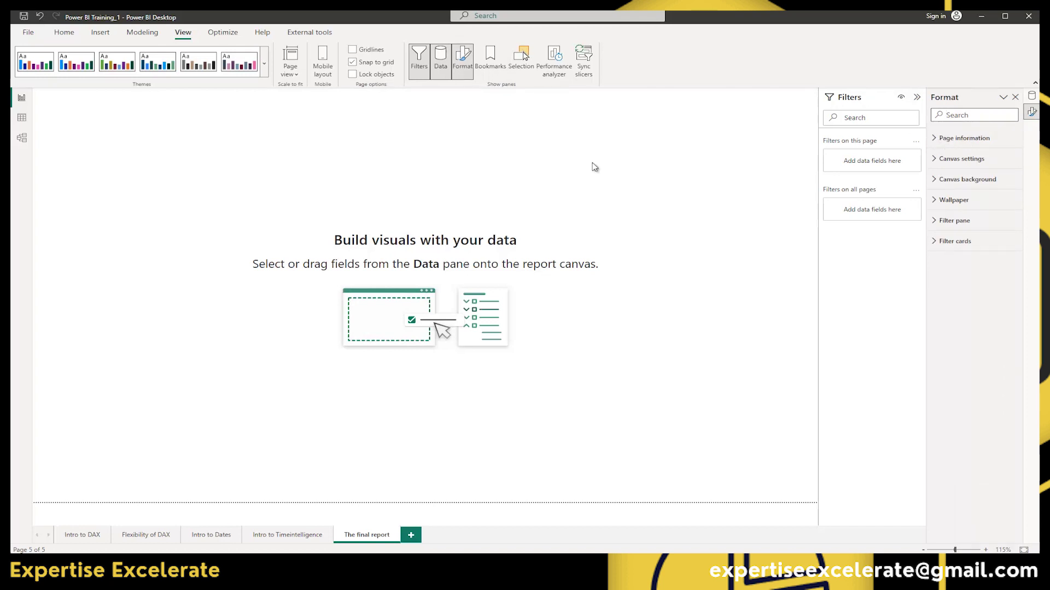
pyautogui.click(931, 141)
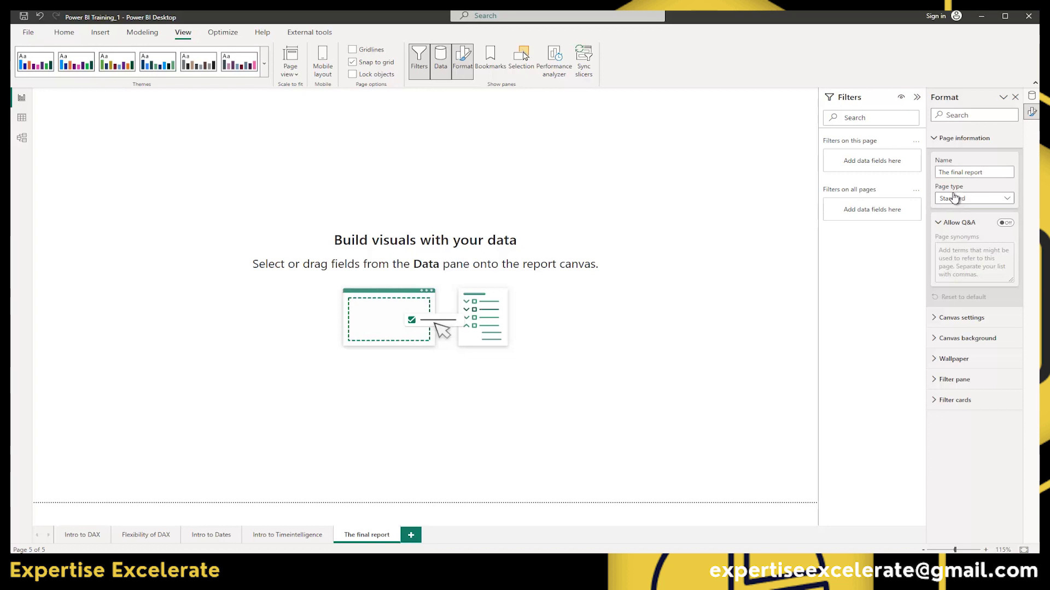
pyautogui.moveTo(962, 189)
pyautogui.click(938, 140)
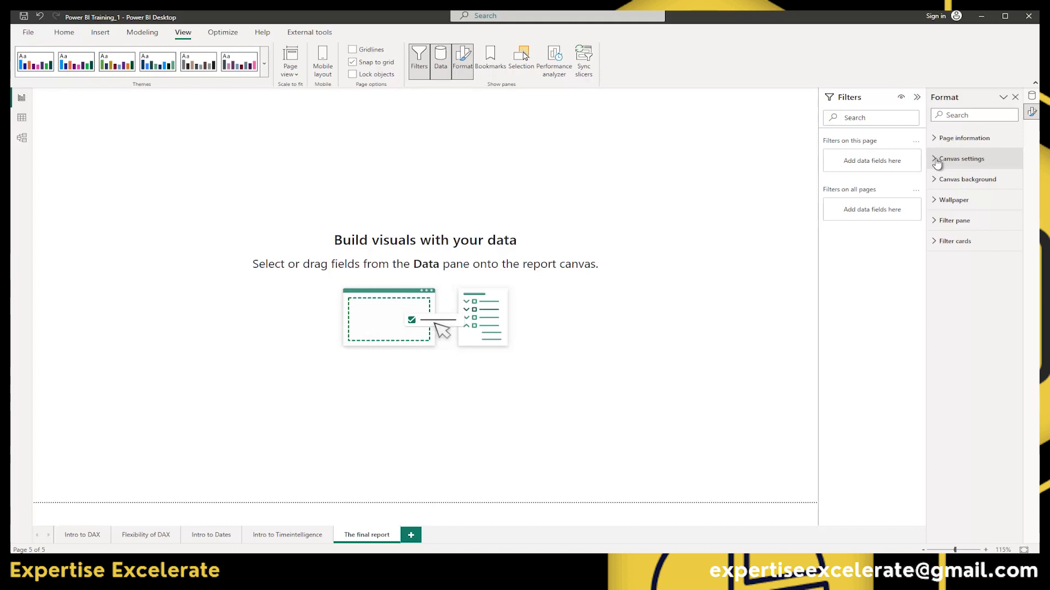
# - Try the Custom canvas type for the page and return it to 16:9
pyautogui.click(936, 160)
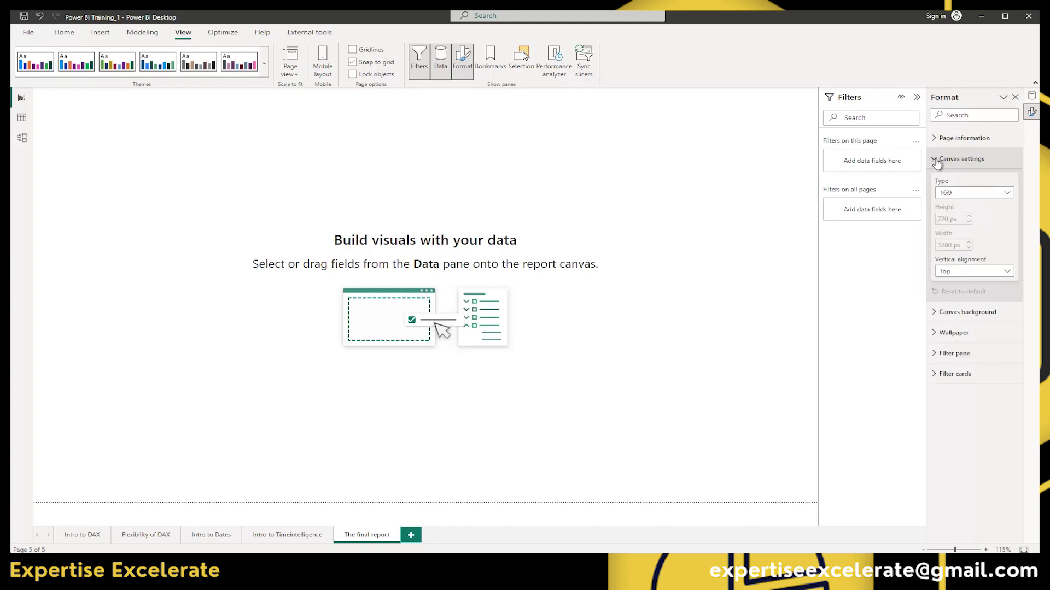
pyautogui.click(956, 196)
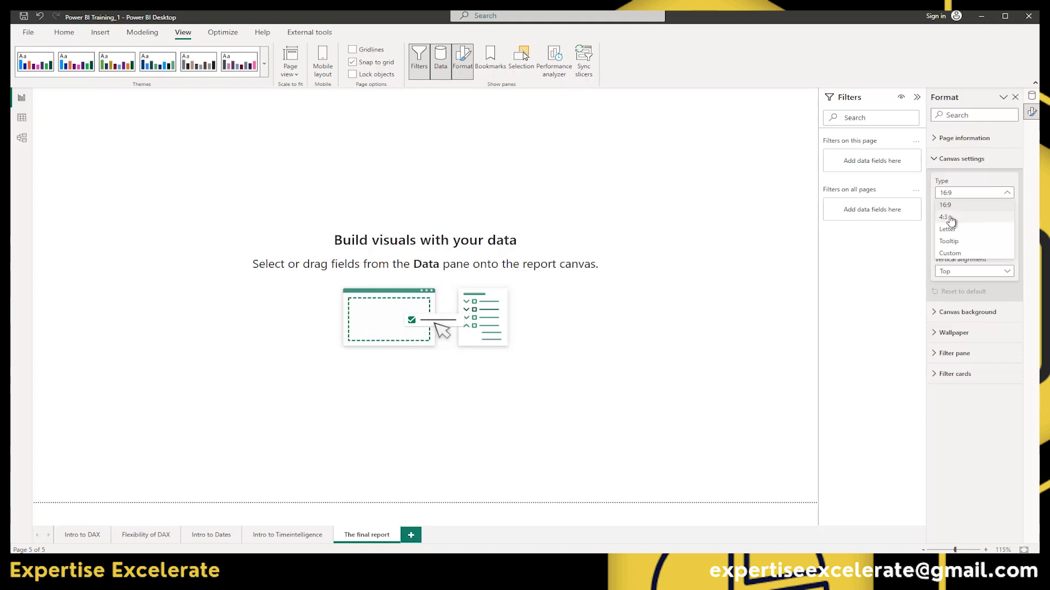
pyautogui.click(950, 253)
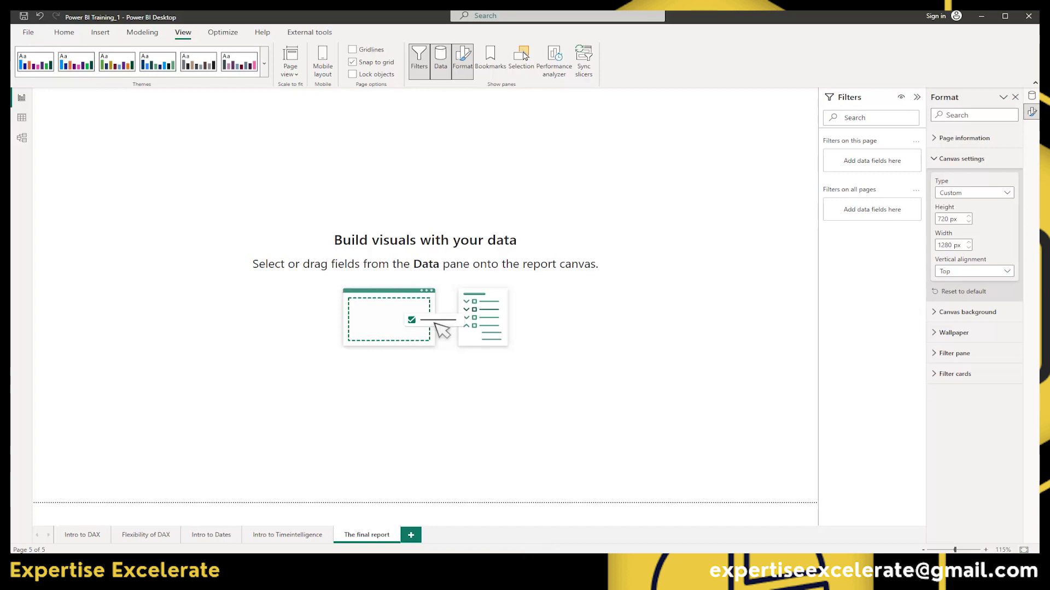
pyautogui.click(958, 192)
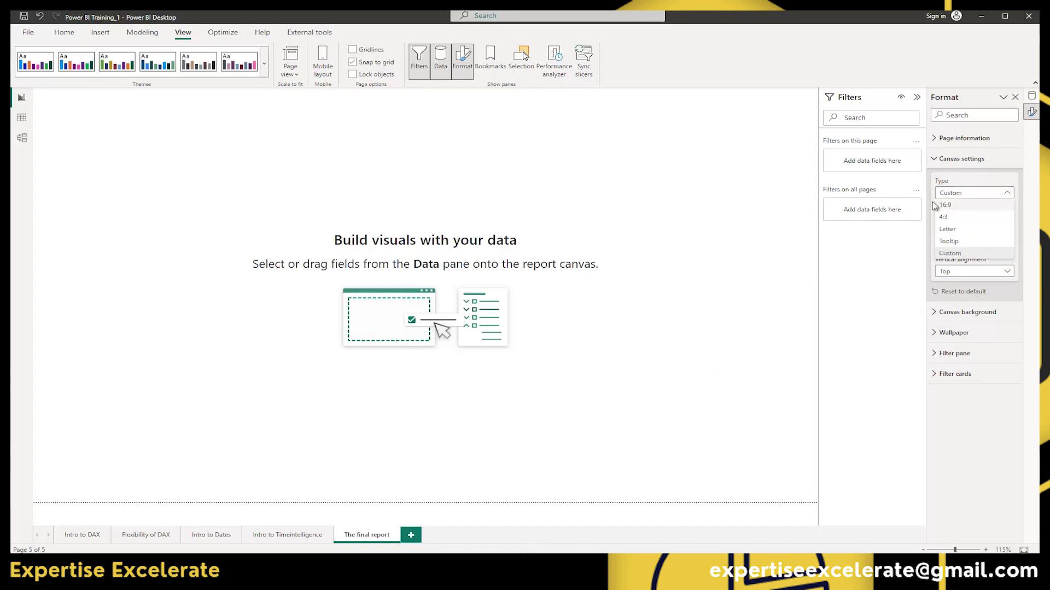
pyautogui.click(956, 206)
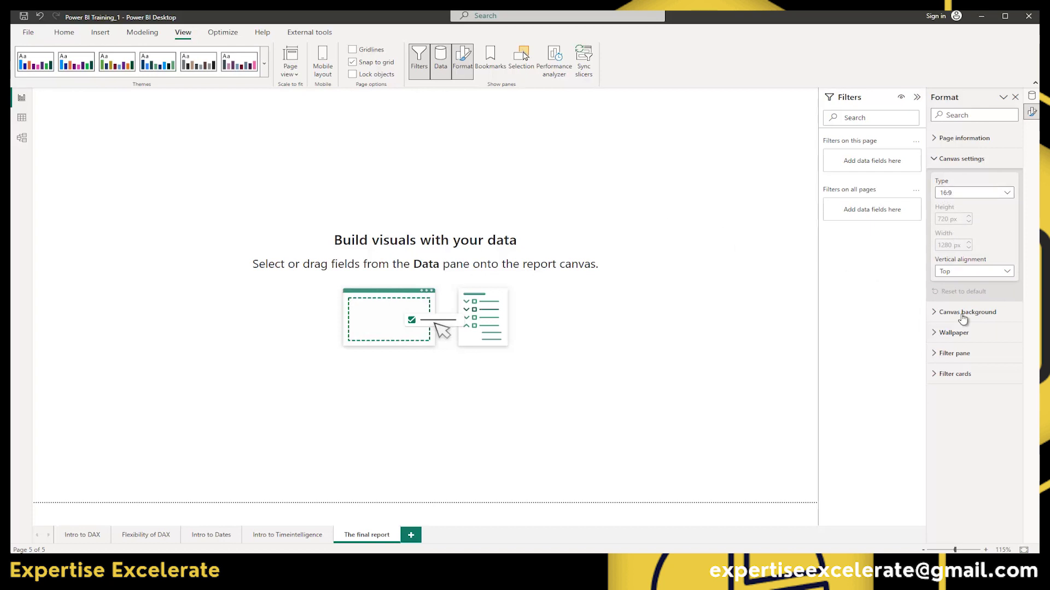
# - Use space-g43f250512_1280.png as the page's wallpaper image and set the wallpaper transparency to 0%
pyautogui.click(933, 314)
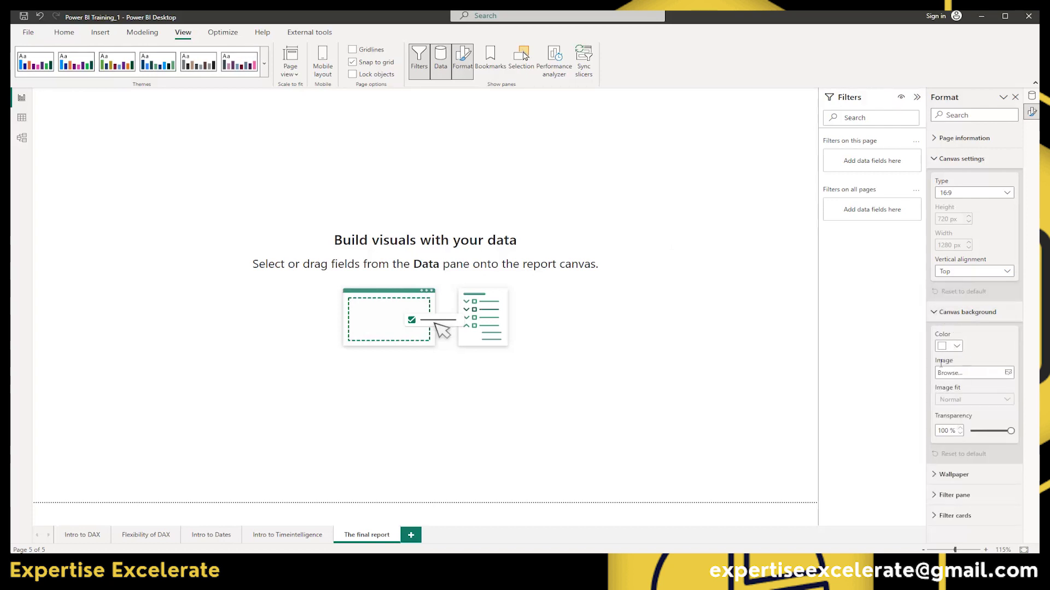
pyautogui.click(938, 315)
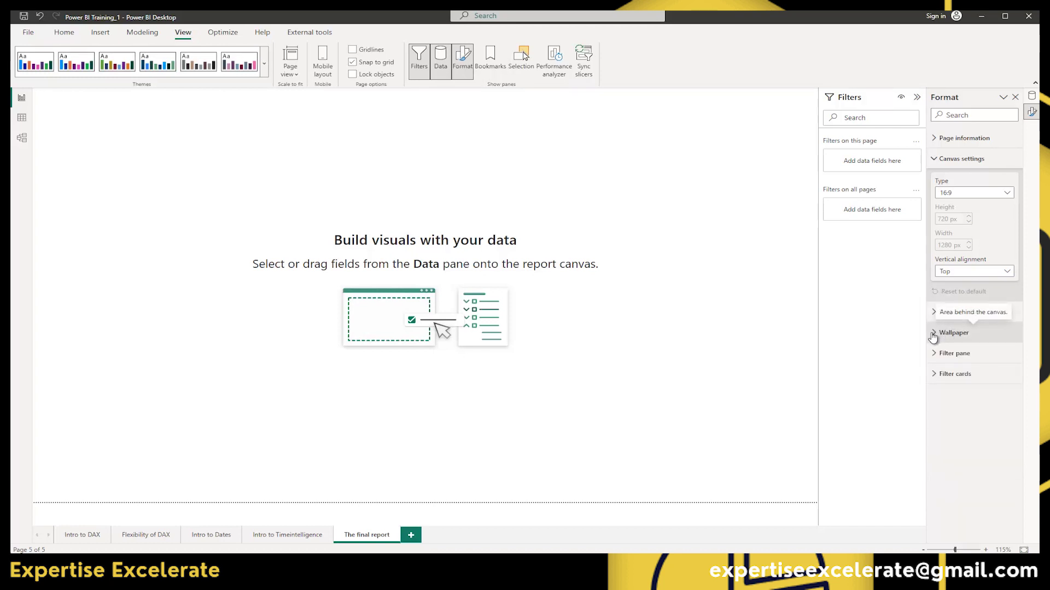
pyautogui.click(933, 334)
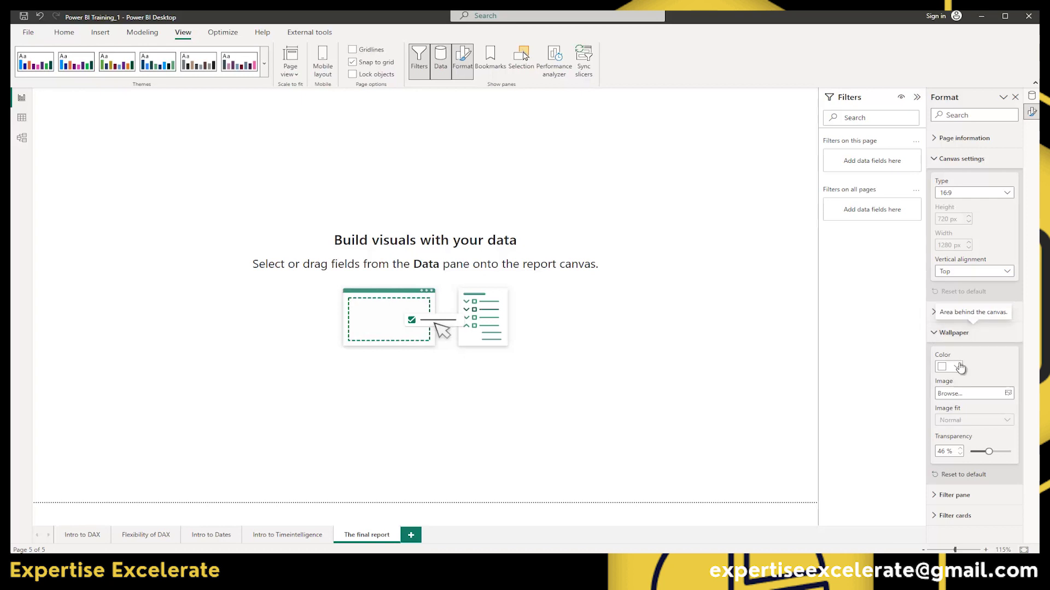
pyautogui.click(1008, 394)
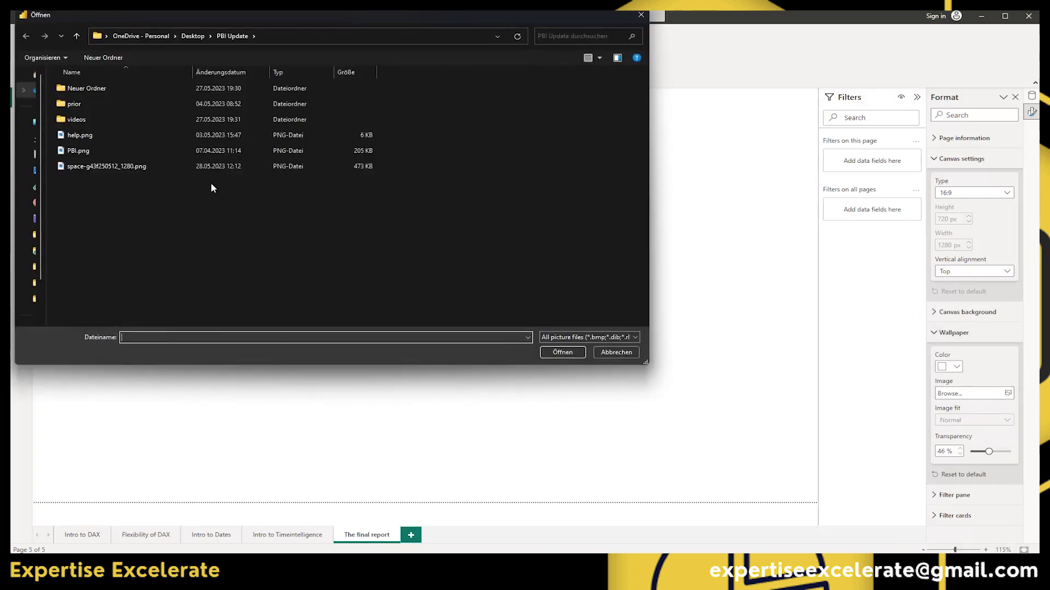
pyautogui.click(104, 167)
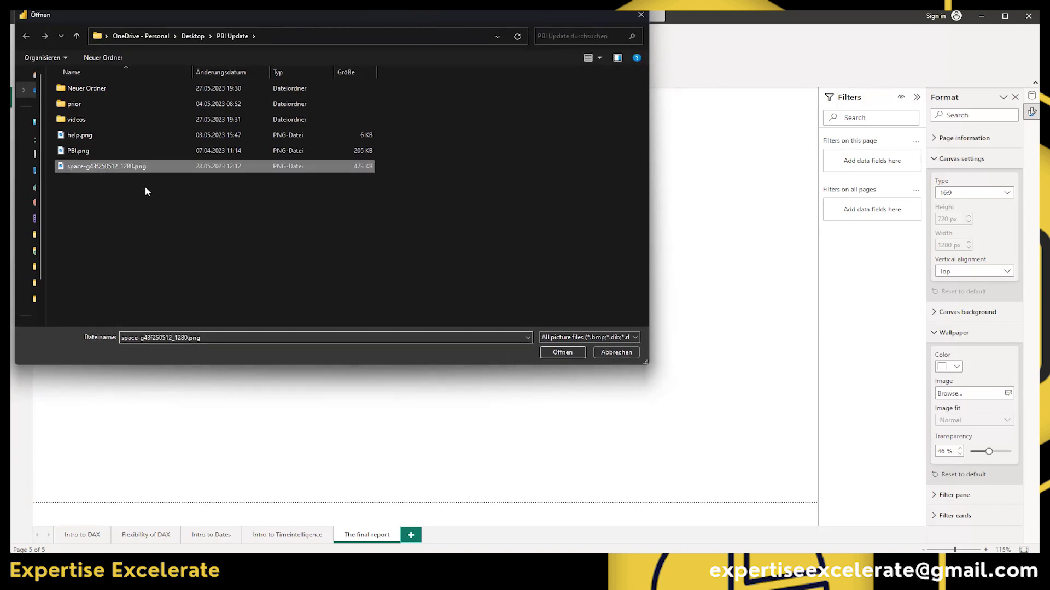
pyautogui.click(562, 353)
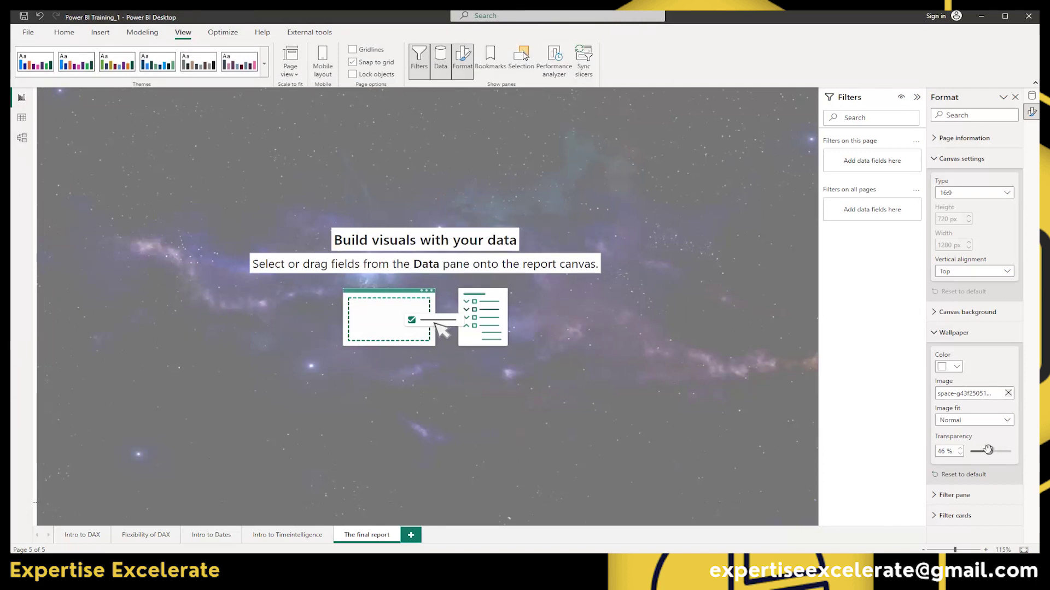
pyautogui.moveTo(987, 450); pyautogui.dragTo(969, 452)
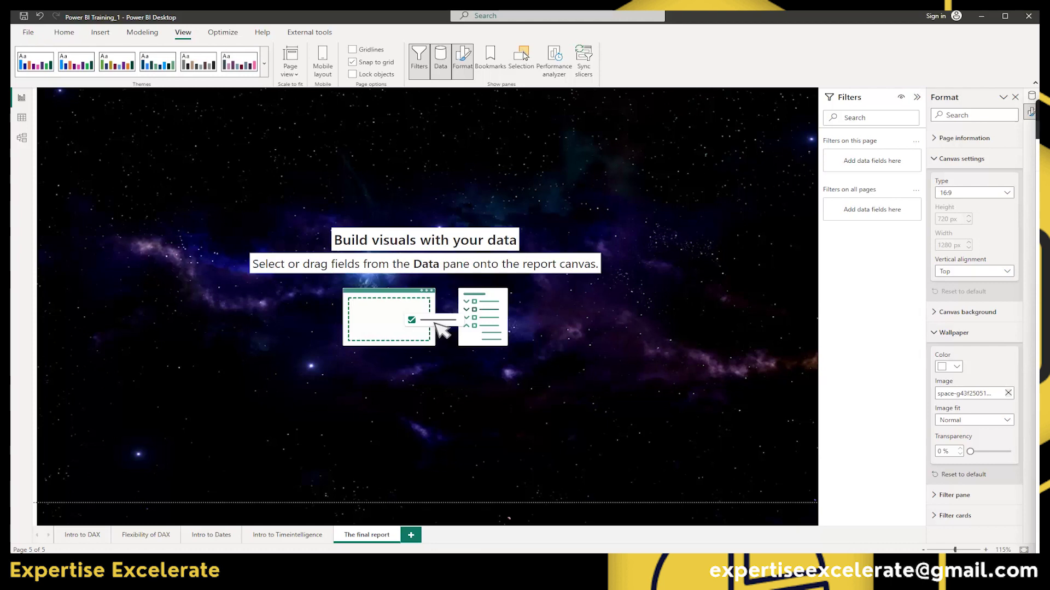
# - Switch to the browser to view the space images on Pixabay and return to the report in Power BI Desktop
pyautogui.moveTo(1049, 104); pyautogui.dragTo(724, 83)
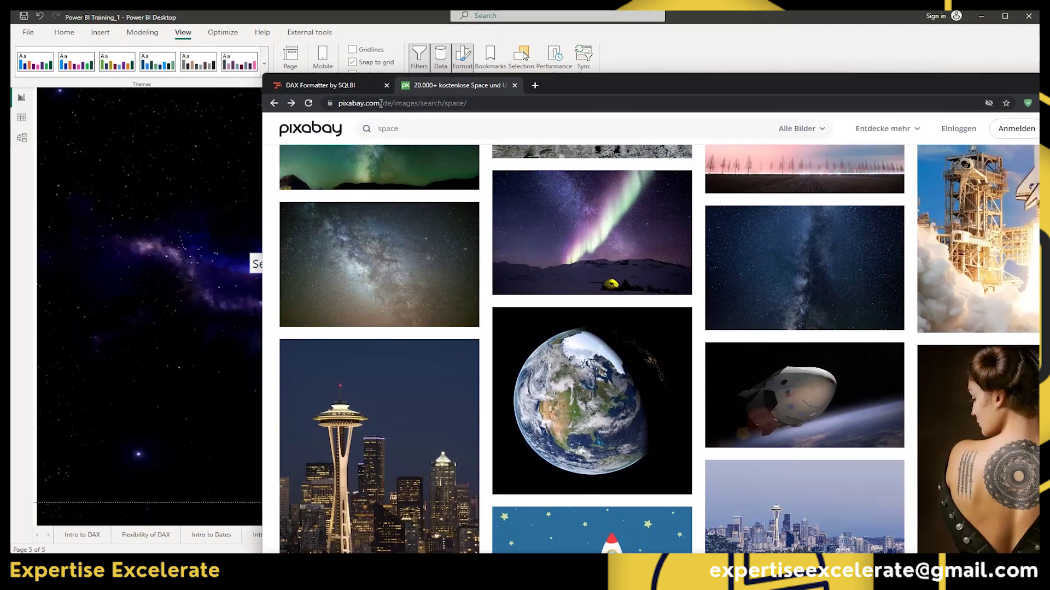
pyautogui.moveTo(581, 241)
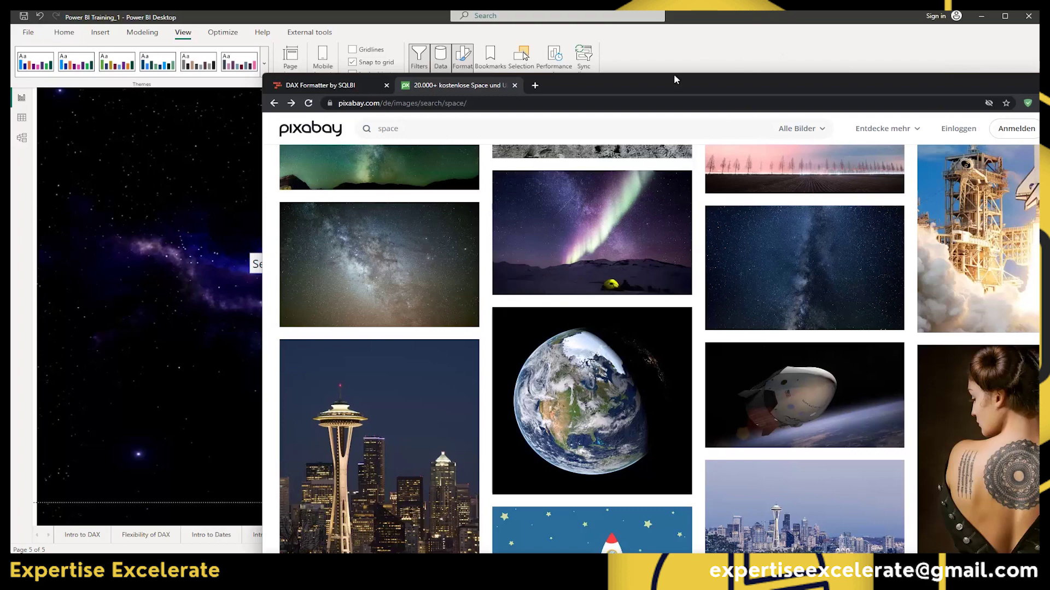
pyautogui.moveTo(664, 85); pyautogui.dragTo(1047, 114)
pyautogui.click(631, 185)
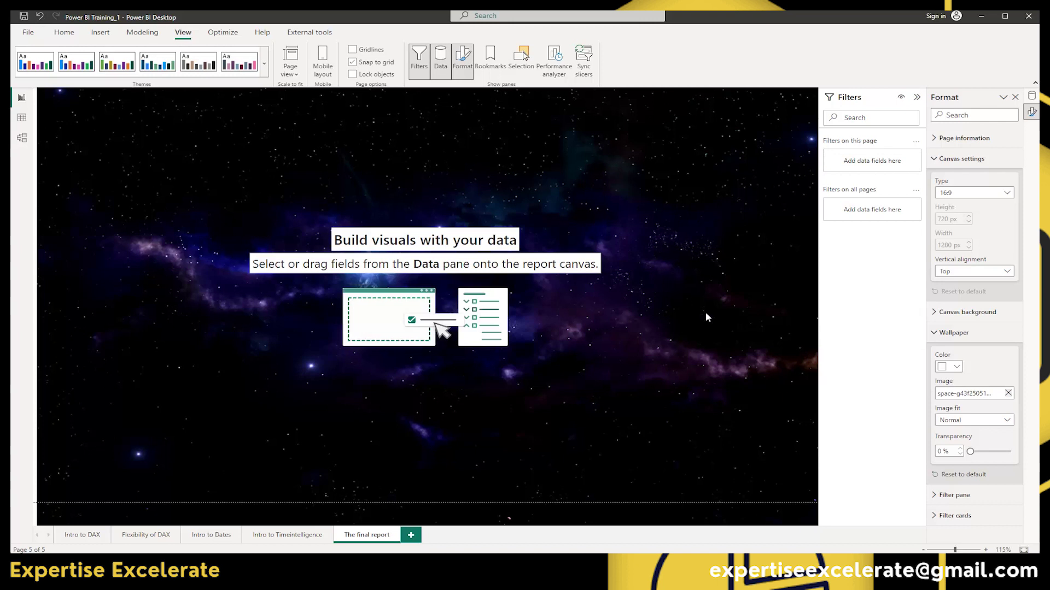
# - Set the wallpaper transparency to 18% and the wallpaper image fit to Fit
pyautogui.moveTo(971, 452); pyautogui.dragTo(977, 452)
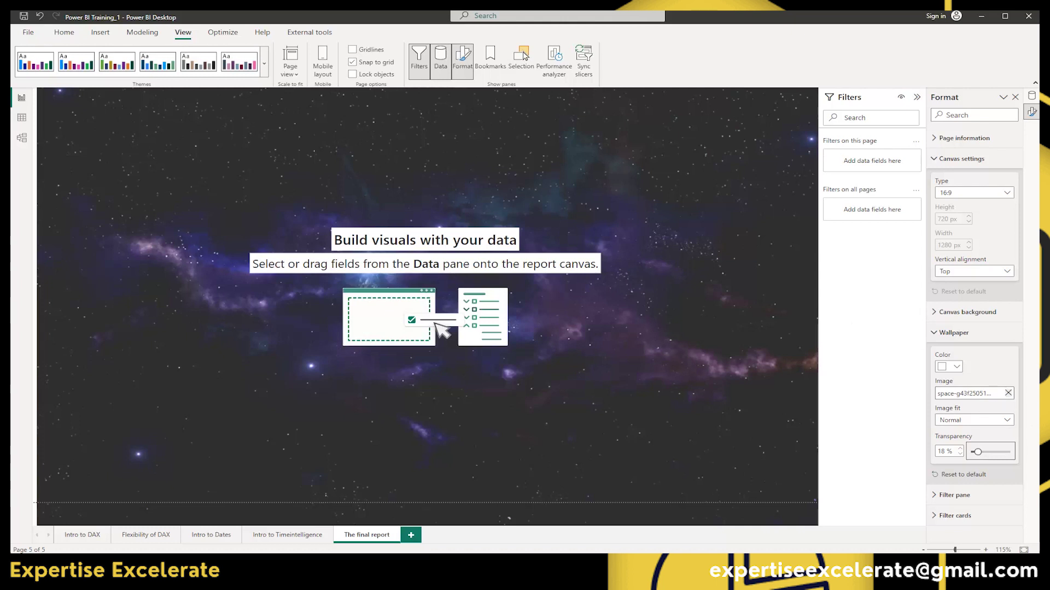
pyautogui.click(981, 424)
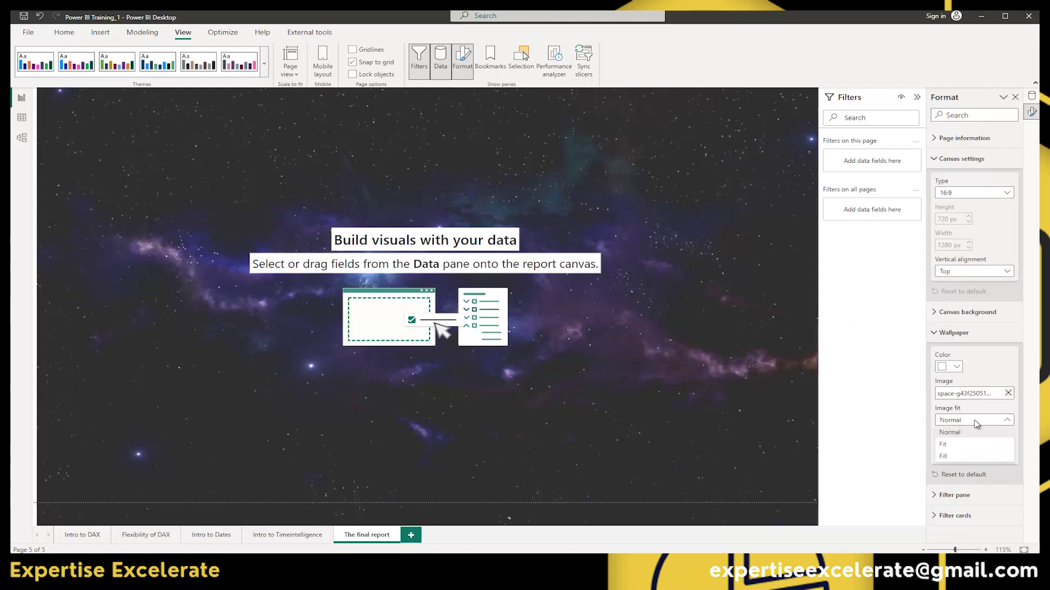
pyautogui.click(952, 445)
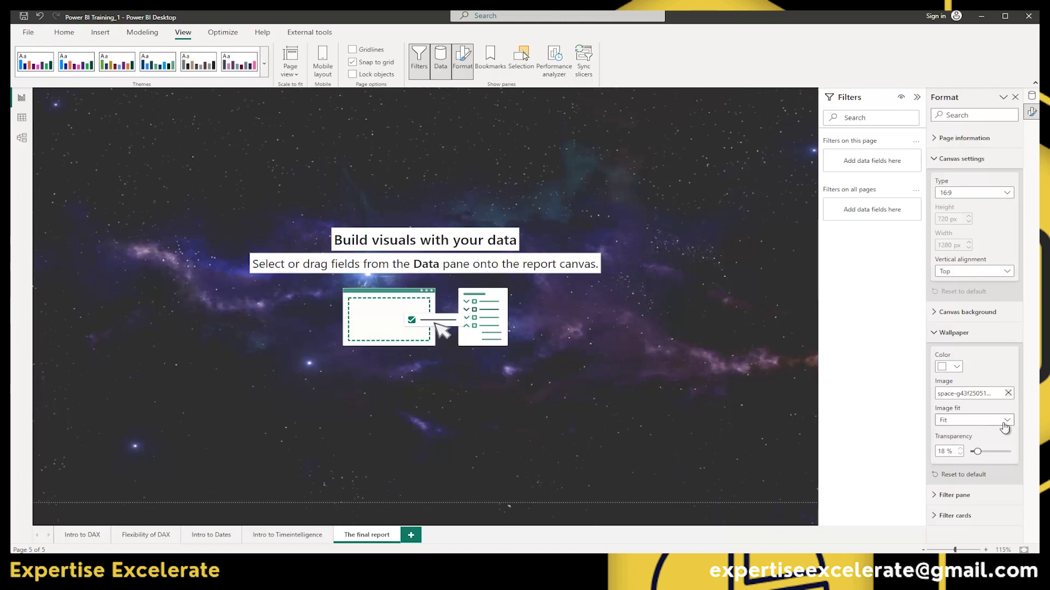
# - Remove the space image from the wallpaper and set the wallpaper transparency to 0%
pyautogui.click(1008, 393)
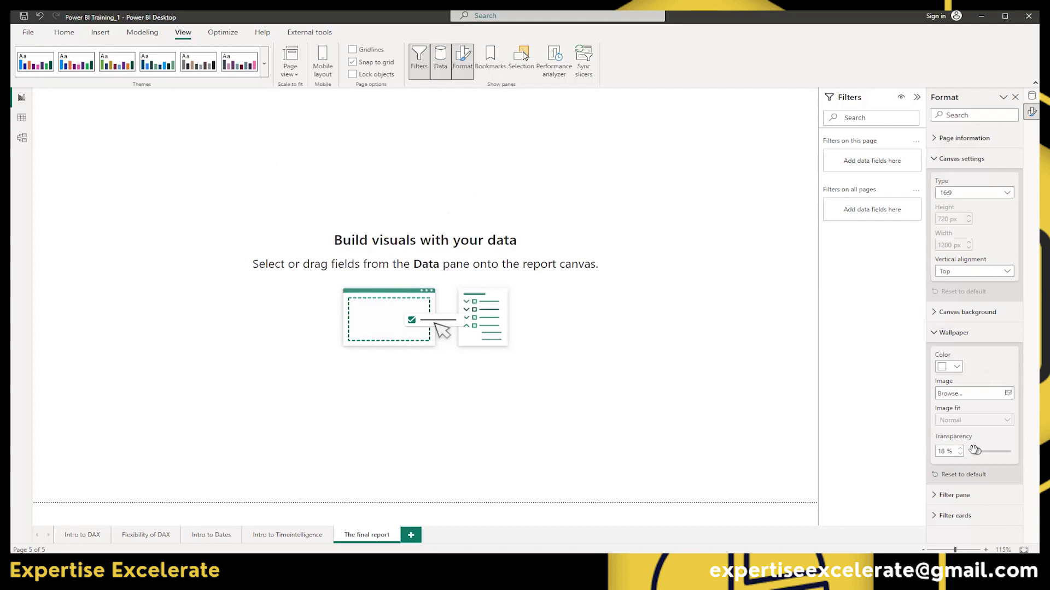
pyautogui.moveTo(974, 450); pyautogui.dragTo(966, 451)
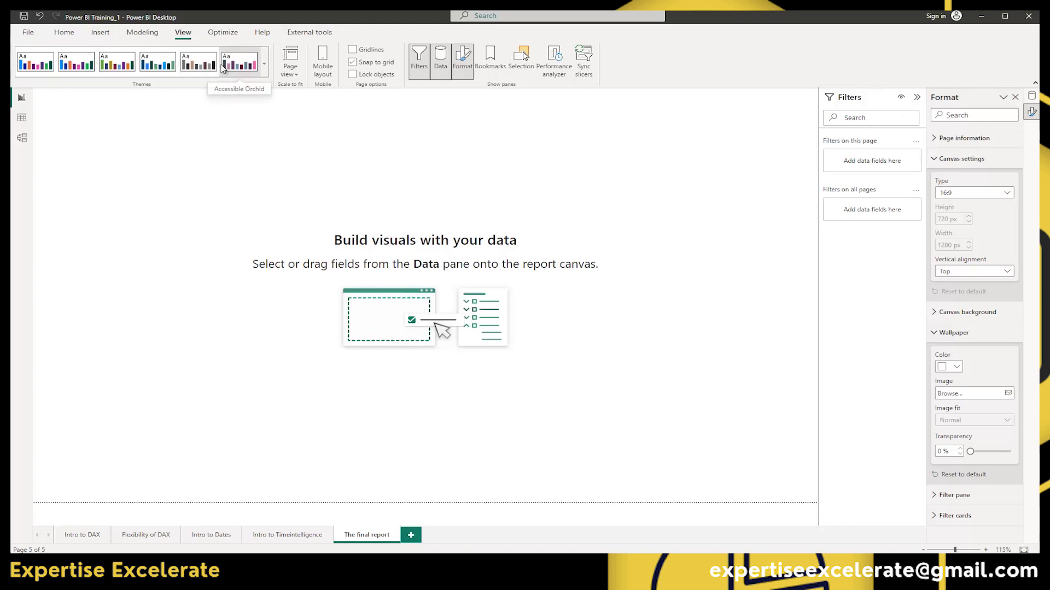
# - Apply the dark grey theme from the built-in Power BI themes to the report
pyautogui.click(264, 63)
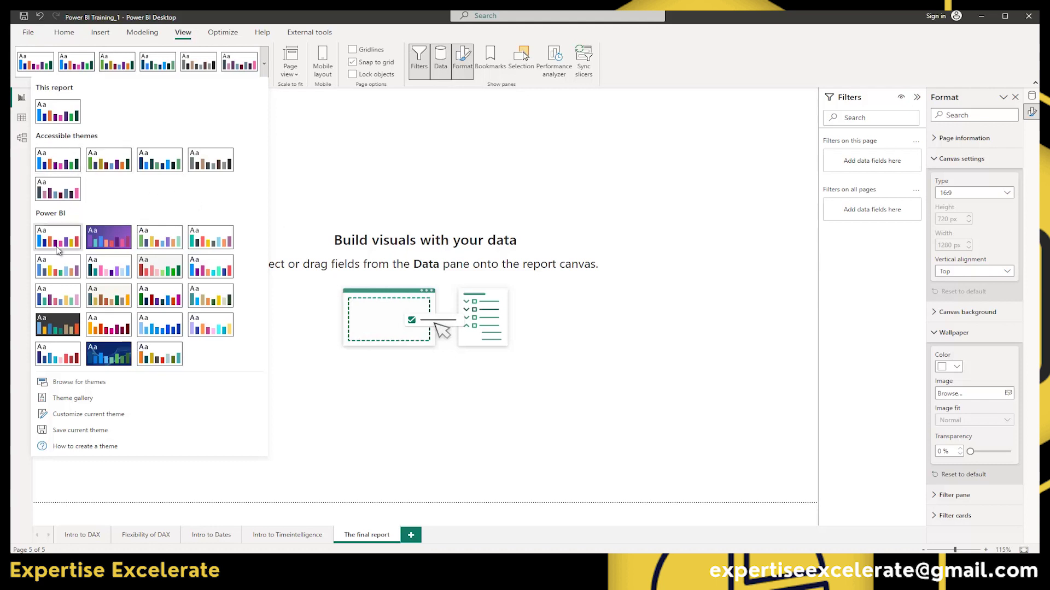
pyautogui.click(59, 326)
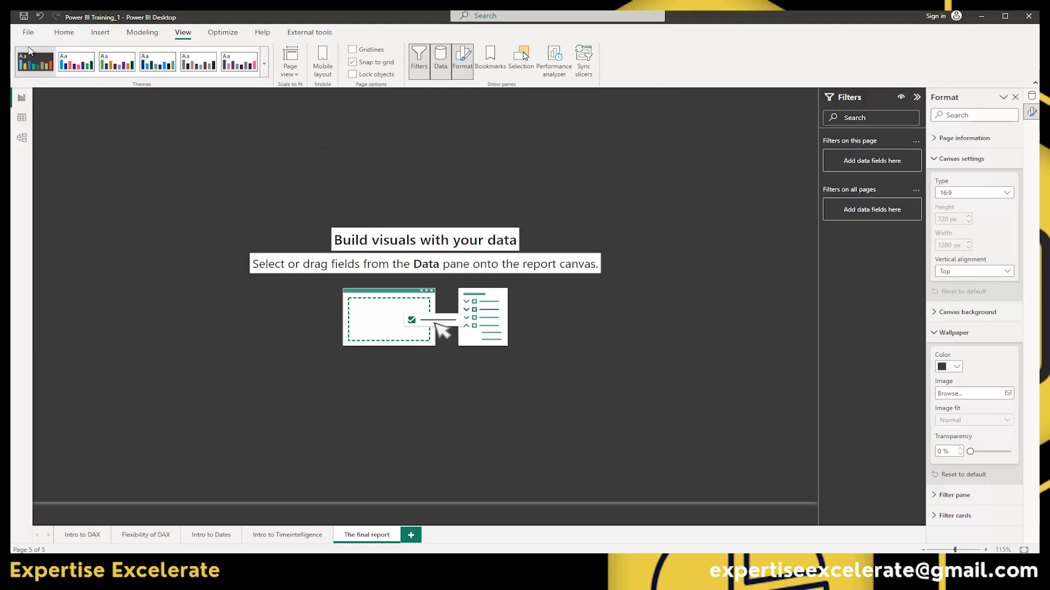
# - Insert a text box on the report page and resize it to be wider and shorter
pyautogui.click(98, 33)
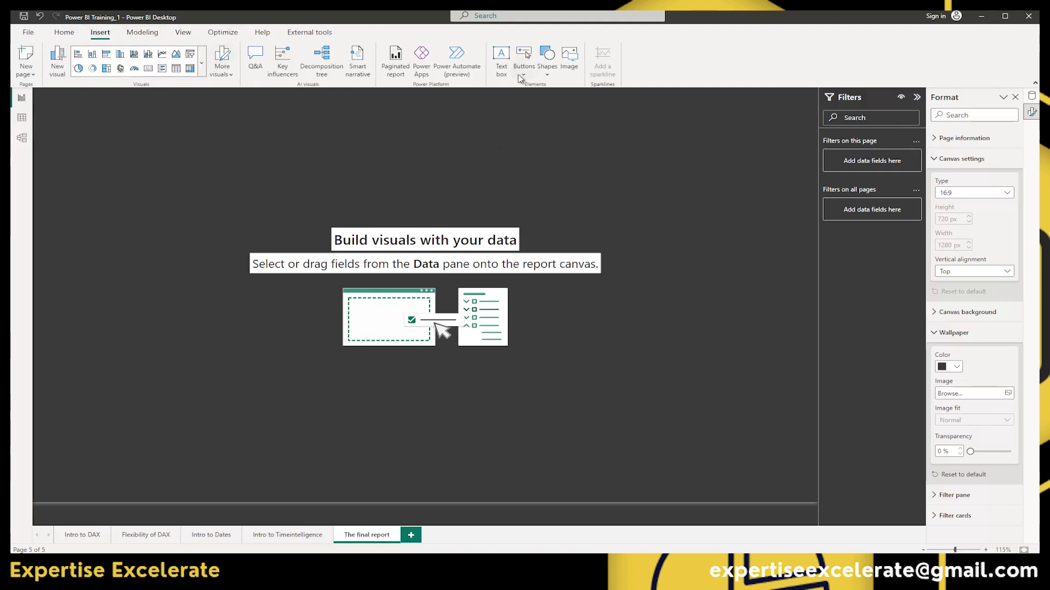
pyautogui.click(501, 61)
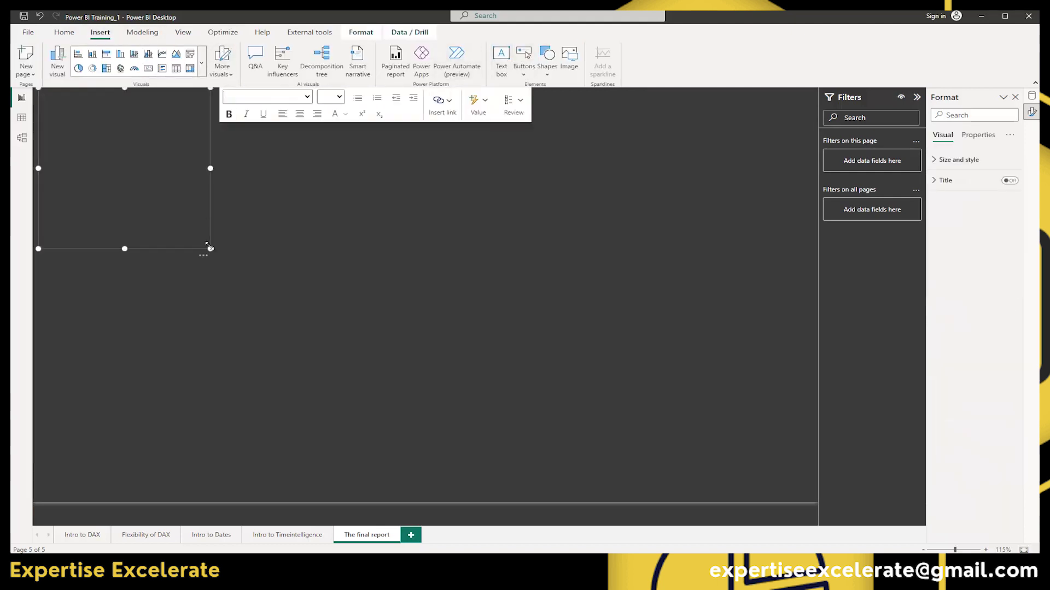
pyautogui.click(341, 224)
pyautogui.click(159, 175)
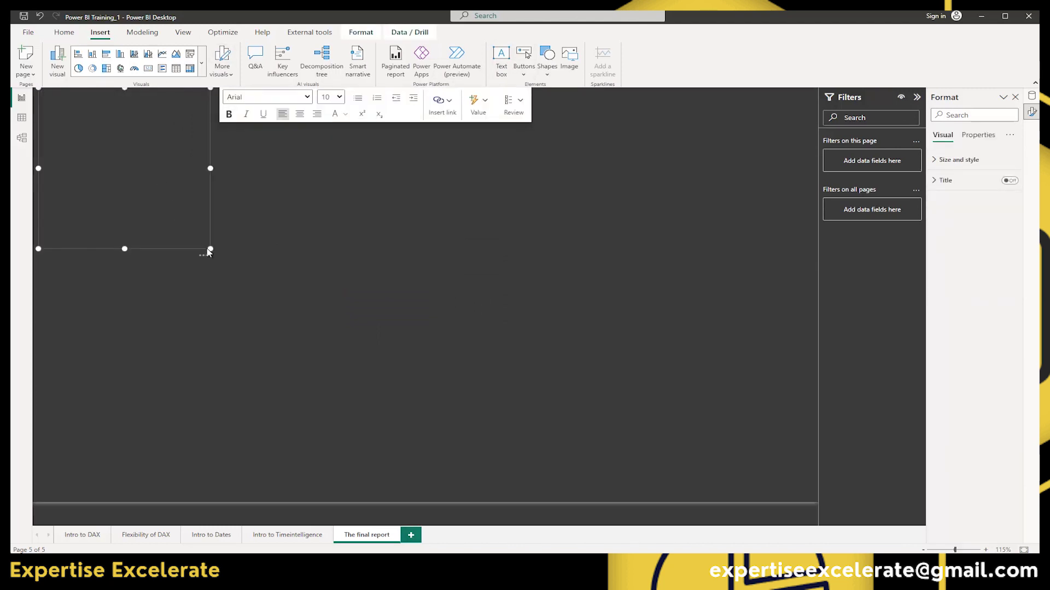
pyautogui.moveTo(210, 250); pyautogui.dragTo(312, 194)
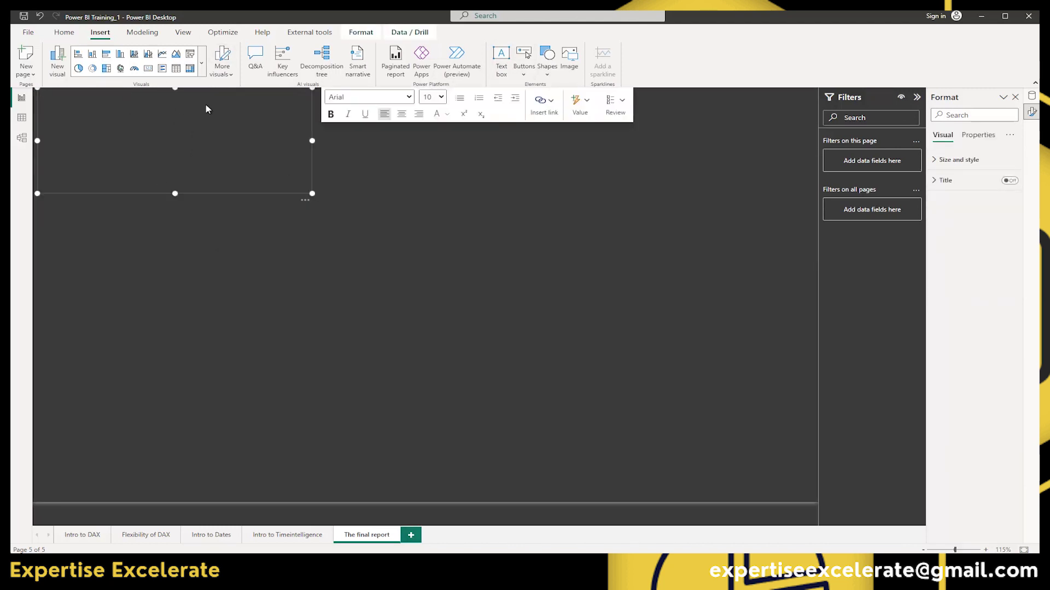
# - Enter the title "The final report" in the text box at font size 20 and centre it
pyautogui.click(441, 97)
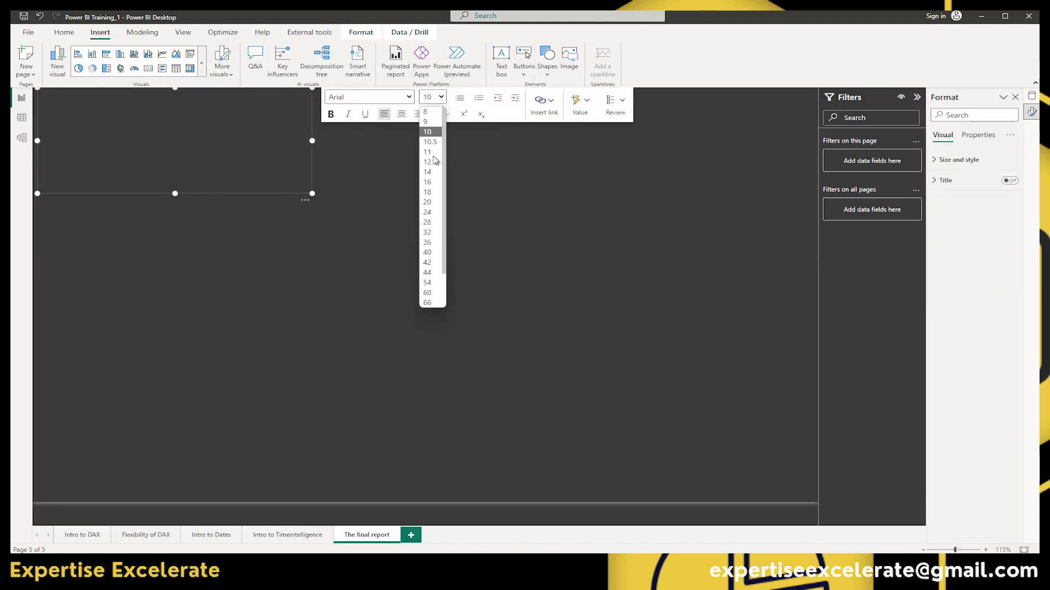
pyautogui.click(428, 202)
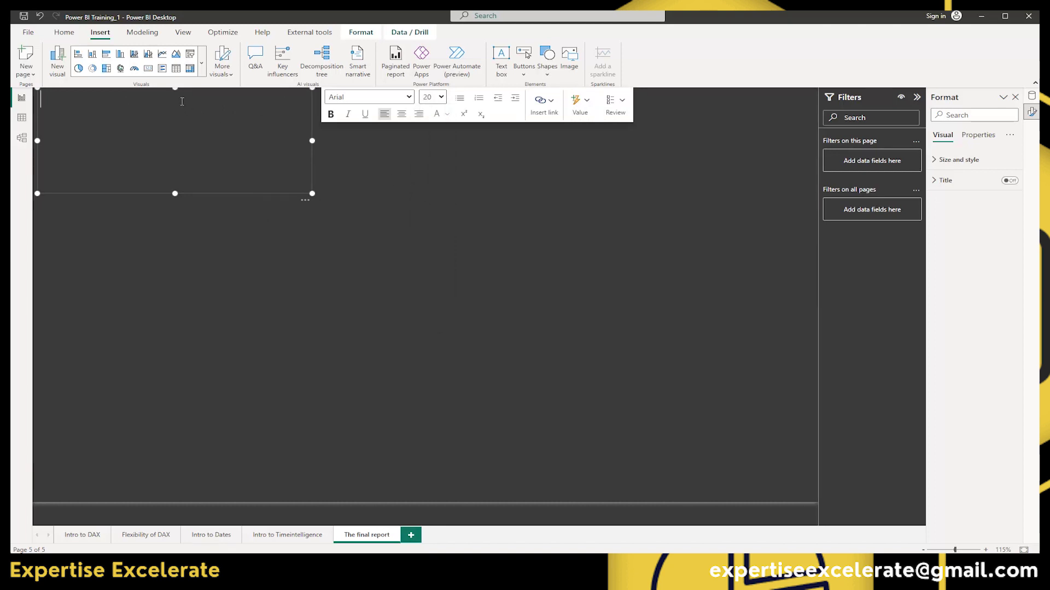
pyautogui.write('The final report')
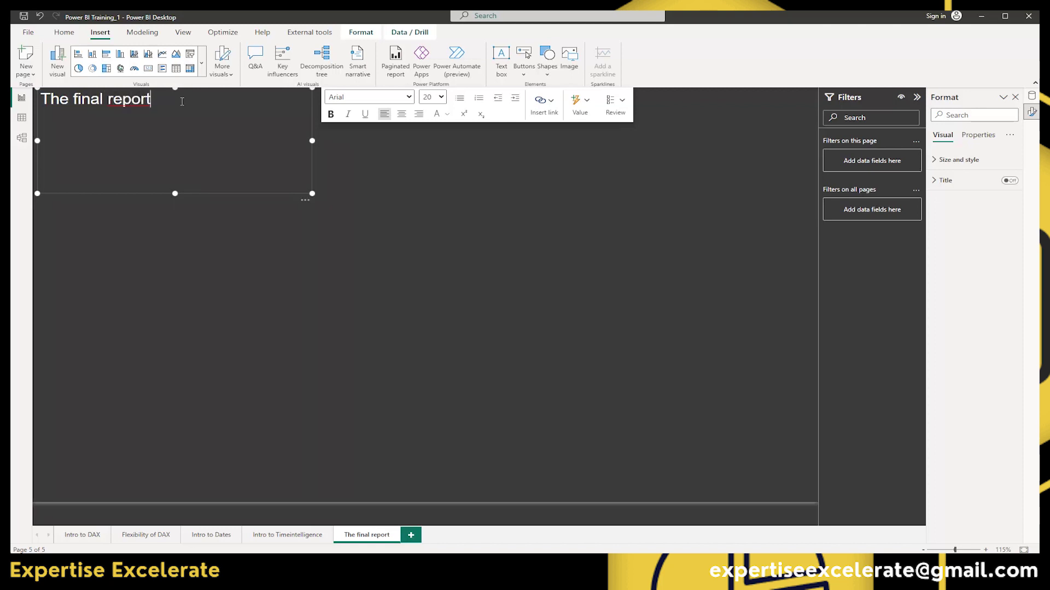
pyautogui.hotkey('ctrl', 'a')
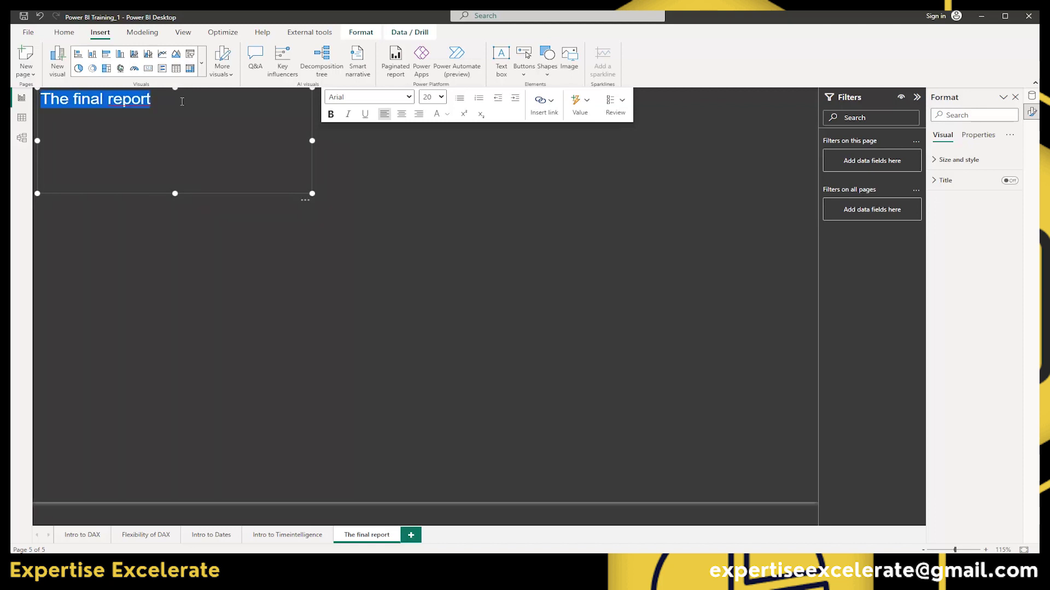
pyautogui.click(403, 116)
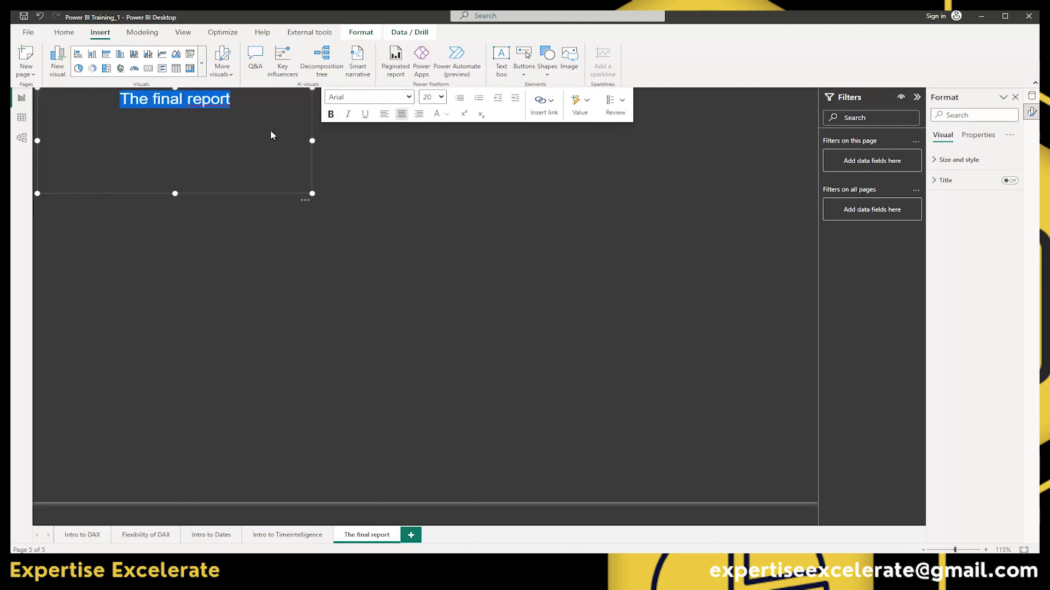
# - Move the title text box to the upper centre of the page and reduce its height to fit the single line of text
pyautogui.moveTo(307, 204); pyautogui.dragTo(559, 199)
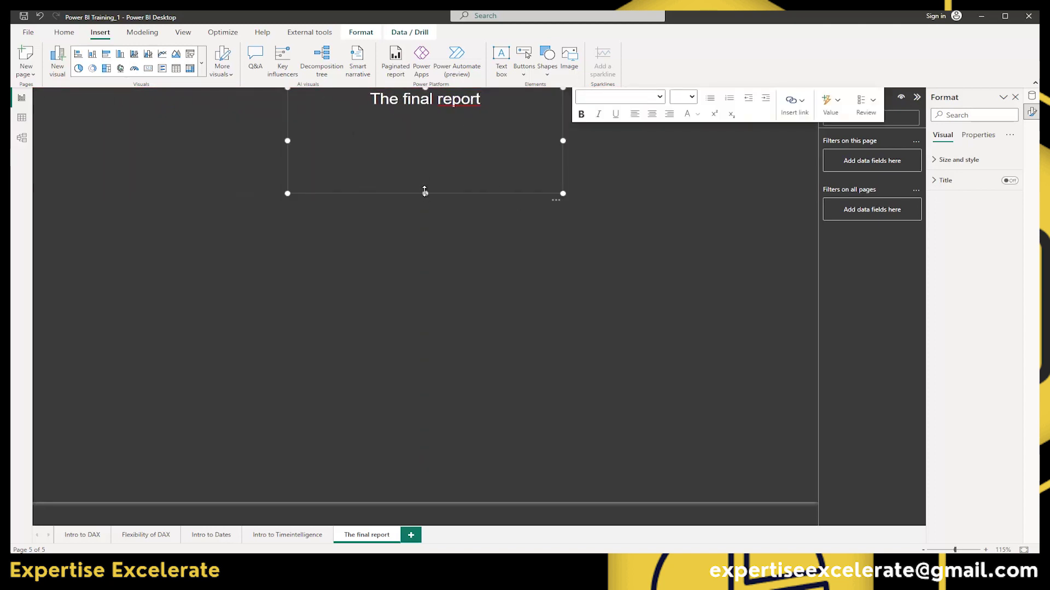
pyautogui.moveTo(424, 191); pyautogui.dragTo(435, 119)
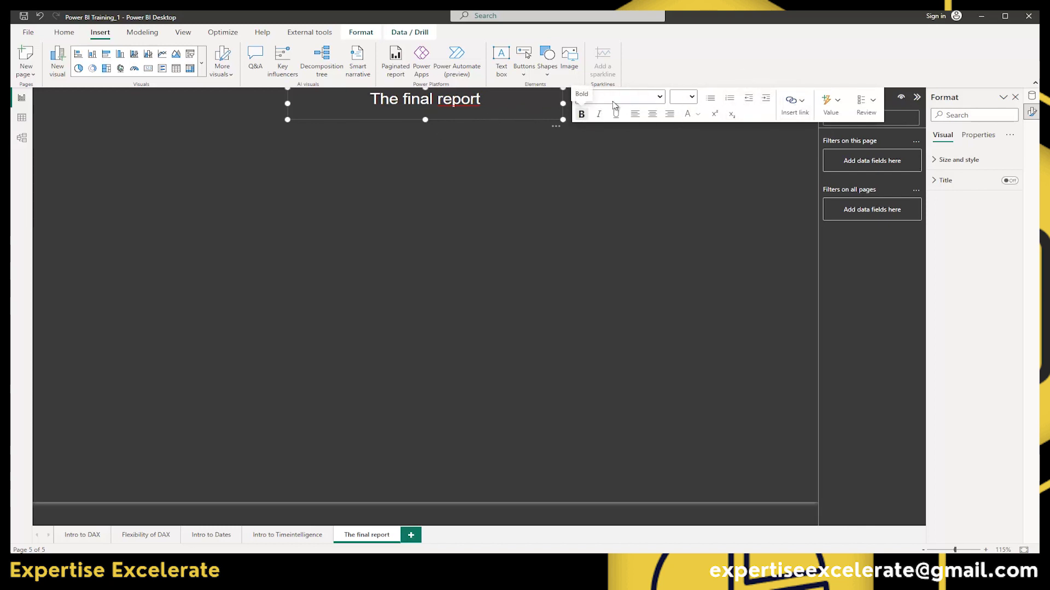
pyautogui.click(656, 96)
pyautogui.click(656, 96)
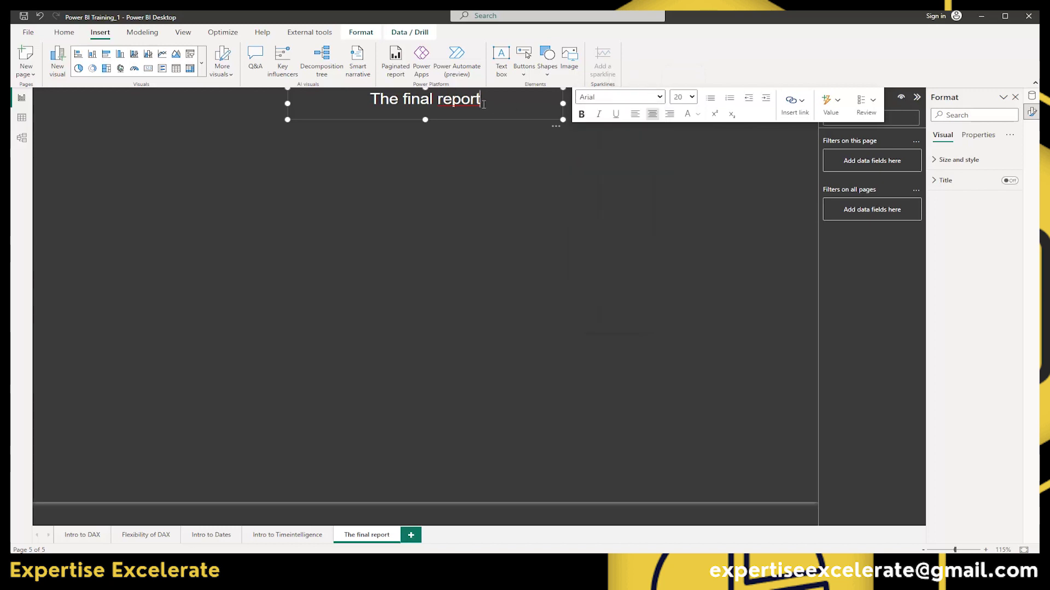
pyautogui.hotkey('ctrl', 'a')
pyautogui.click(660, 96)
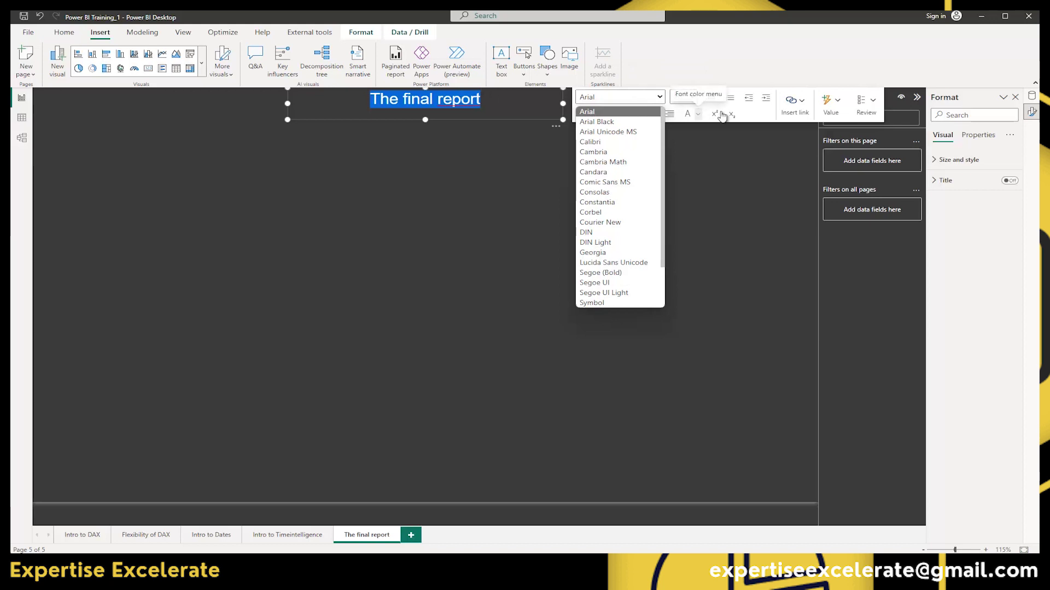
pyautogui.click(697, 114)
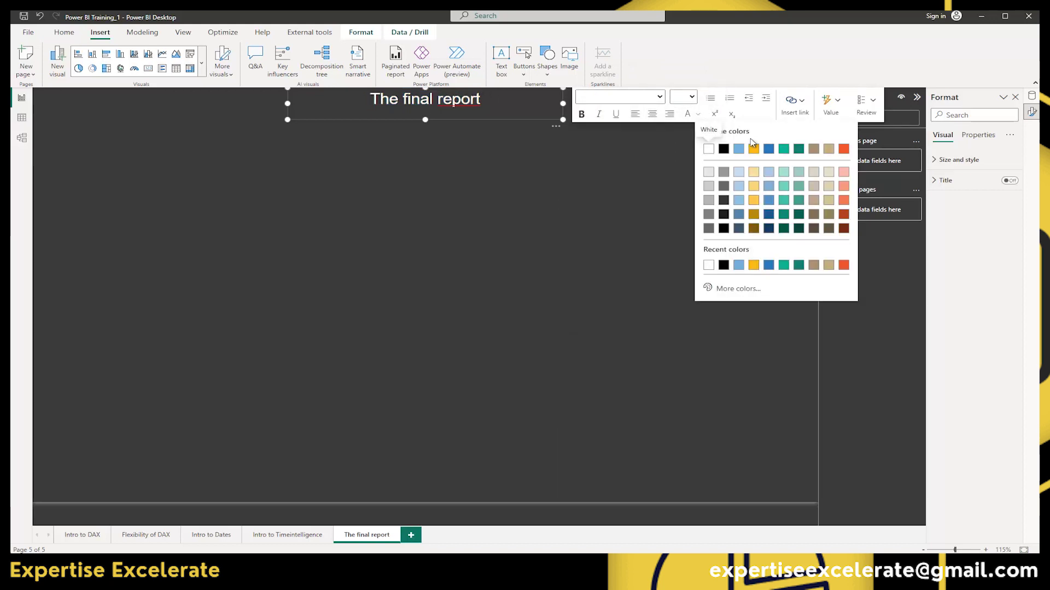
pyautogui.click(494, 100)
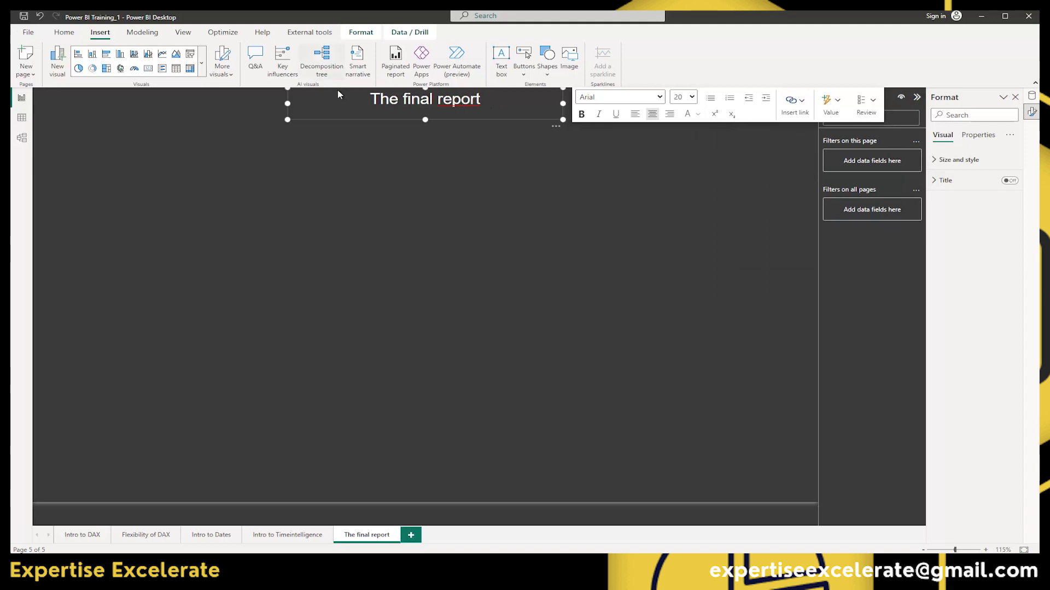
# - Set the report title's text to font size 28 and make it bold
pyautogui.tripleClick(424, 109)
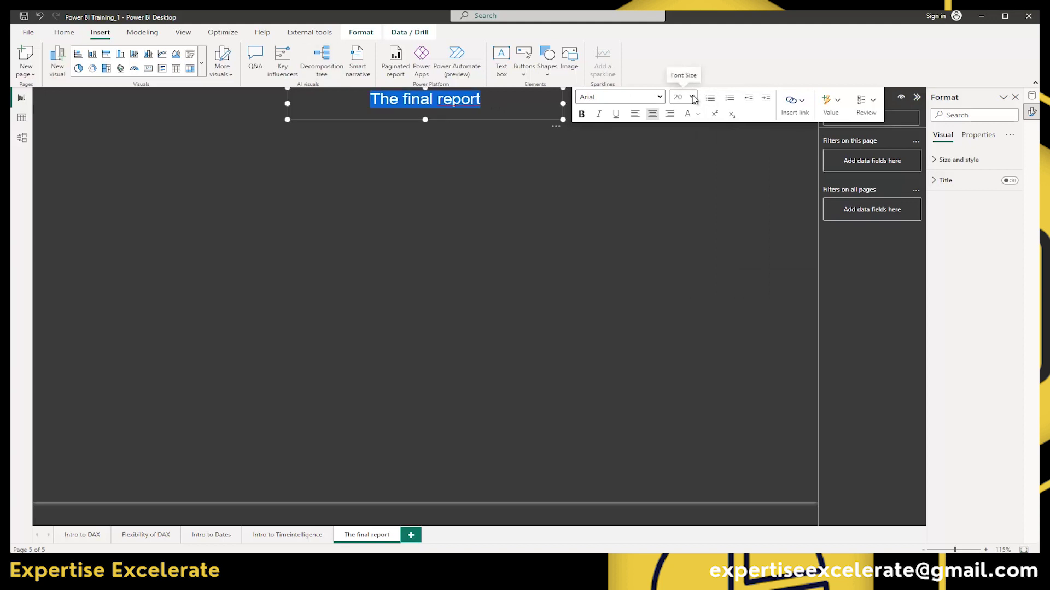
pyautogui.click(693, 98)
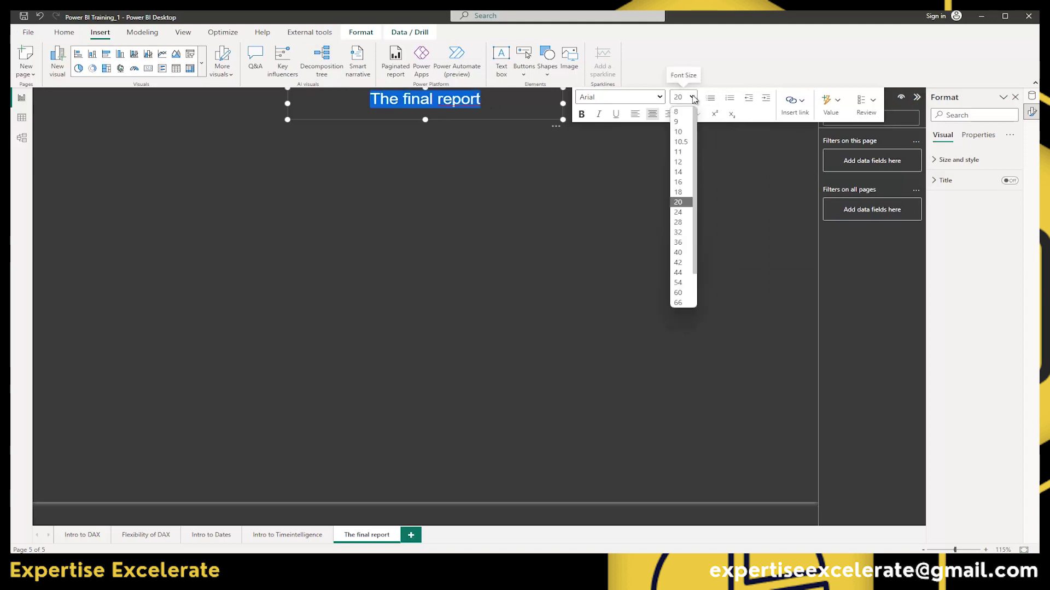
pyautogui.click(677, 223)
pyautogui.click(581, 113)
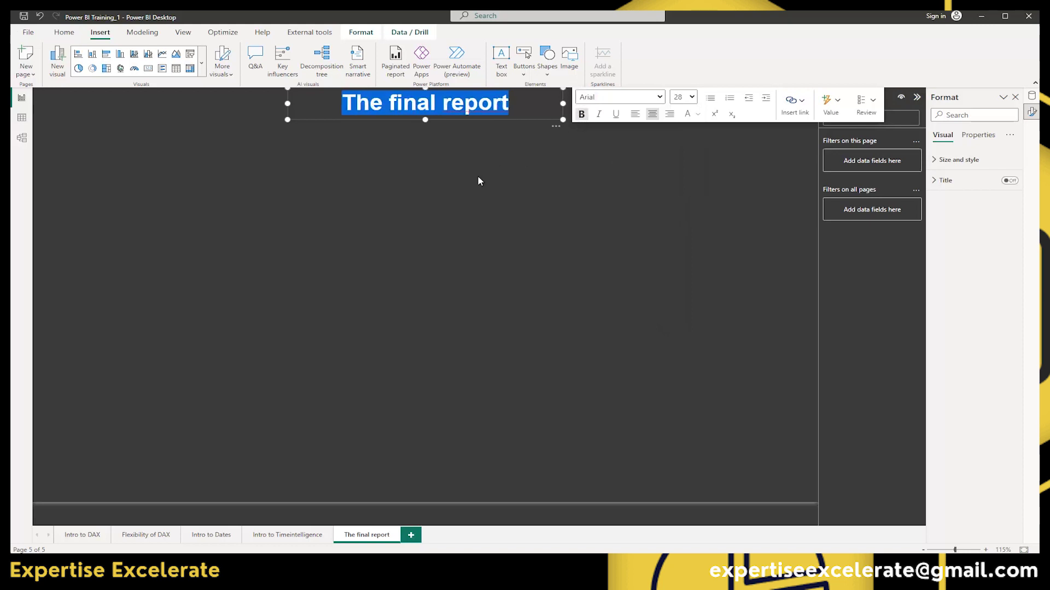
pyautogui.click(478, 180)
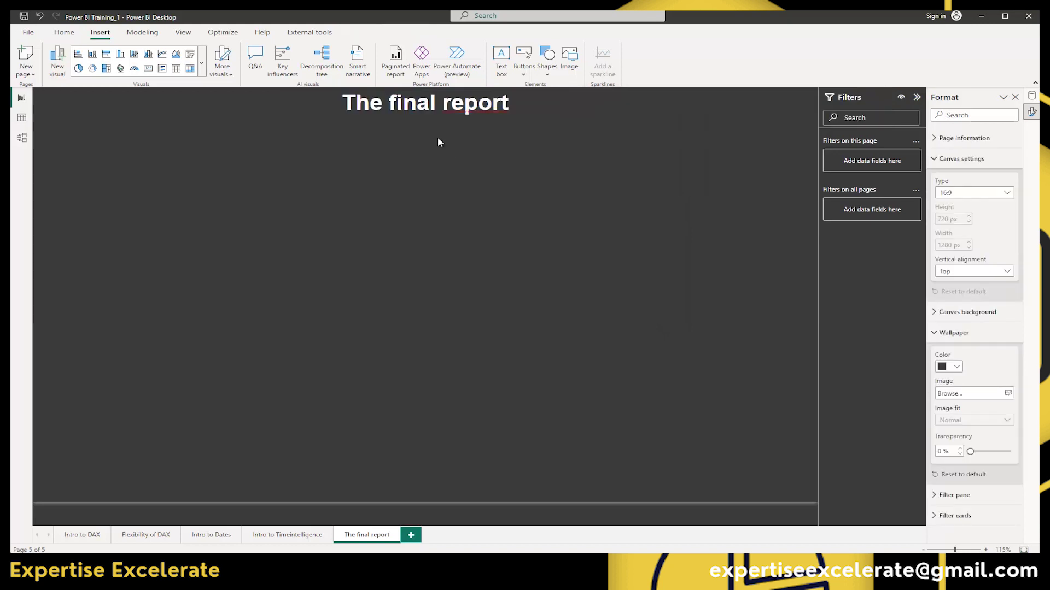
# - Capitalise the words in the title so that it reads "The Final Report"
pyautogui.click(449, 104)
pyautogui.press('BackSpace')
pyautogui.write('R')
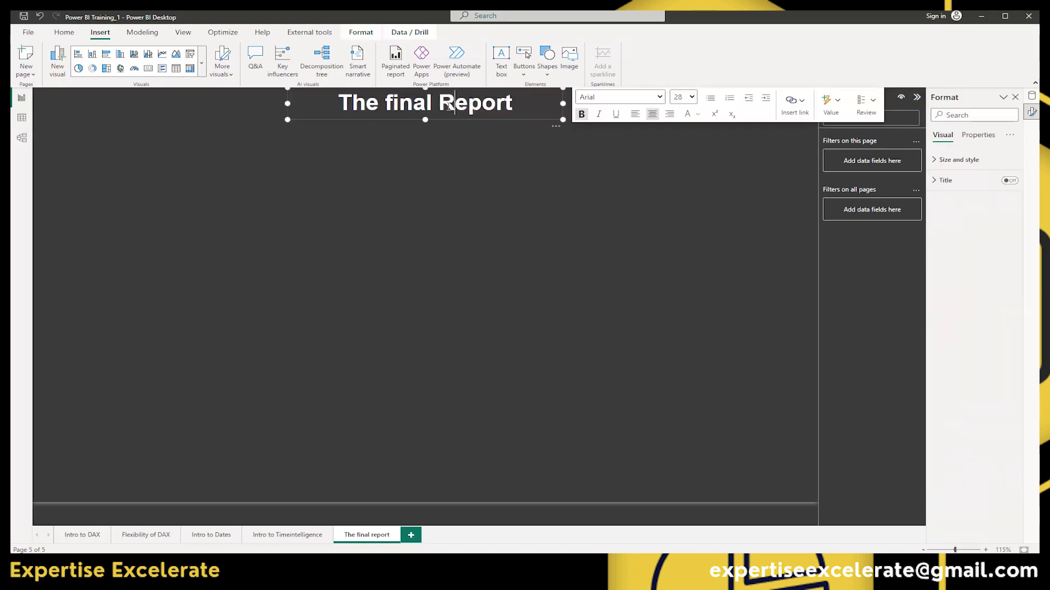
pyautogui.press('Left')
pyautogui.press('Left')
pyautogui.press('Left')
pyautogui.press('Left')
pyautogui.press('Left')
pyautogui.press('Left')
pyautogui.press('BackSpace')
pyautogui.write('F')
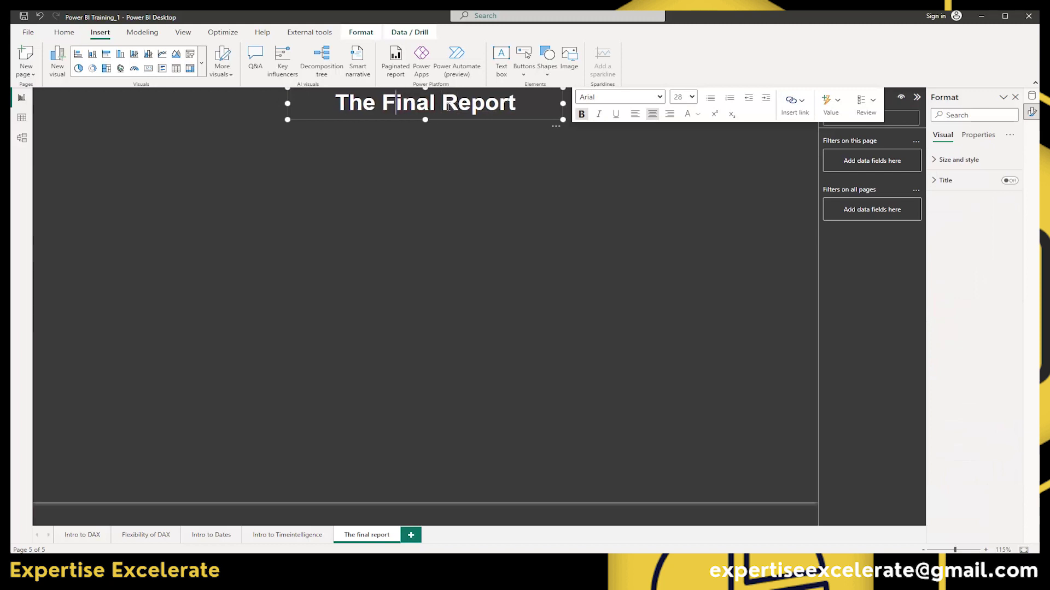
pyautogui.click(450, 166)
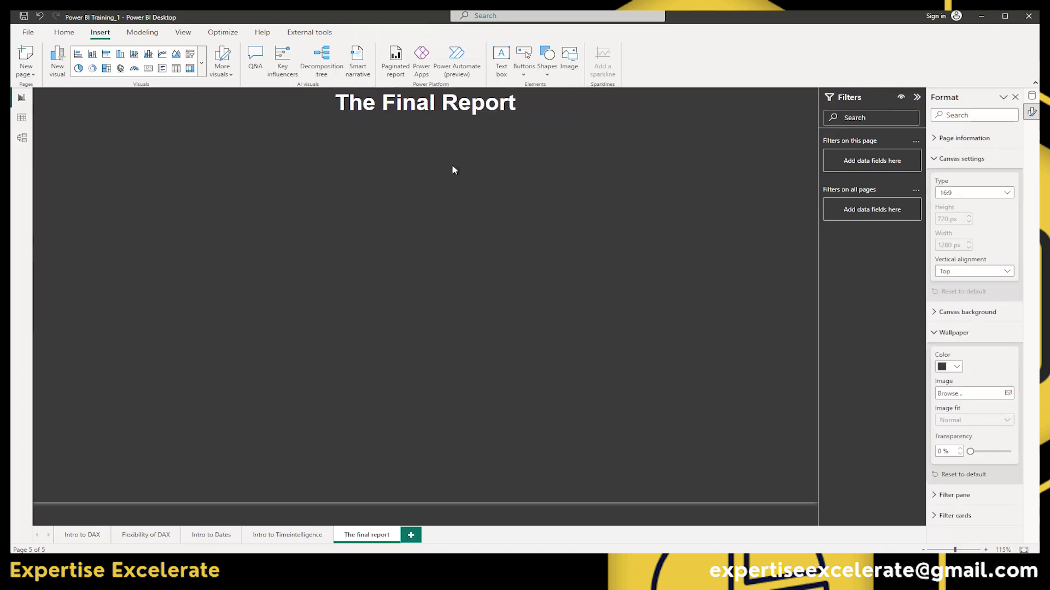
# - Try to distribute the title text box horizontally on the page
pyautogui.click(522, 104)
pyautogui.click(556, 126)
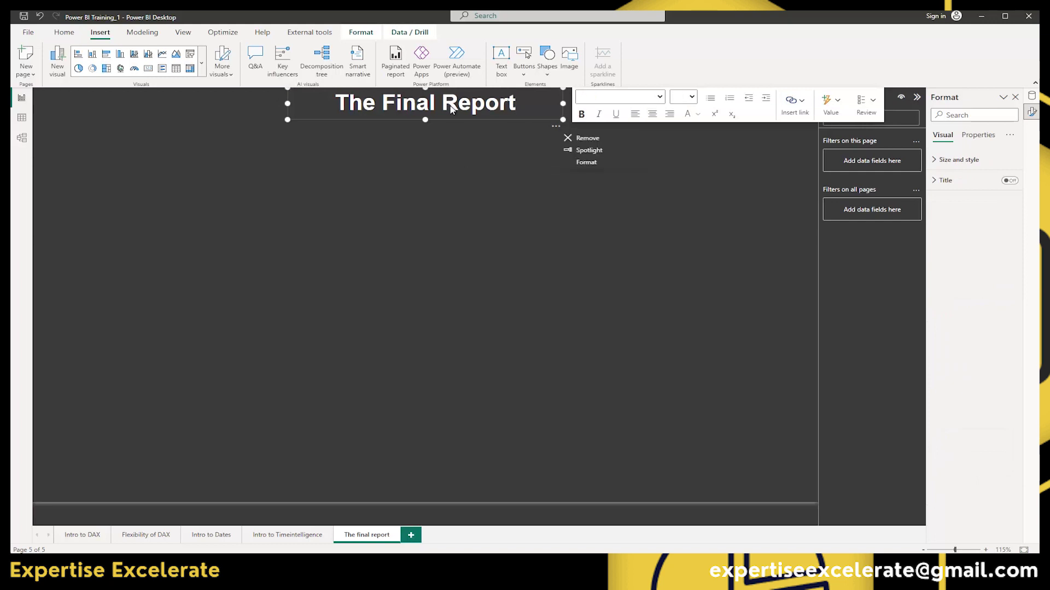
pyautogui.click(361, 34)
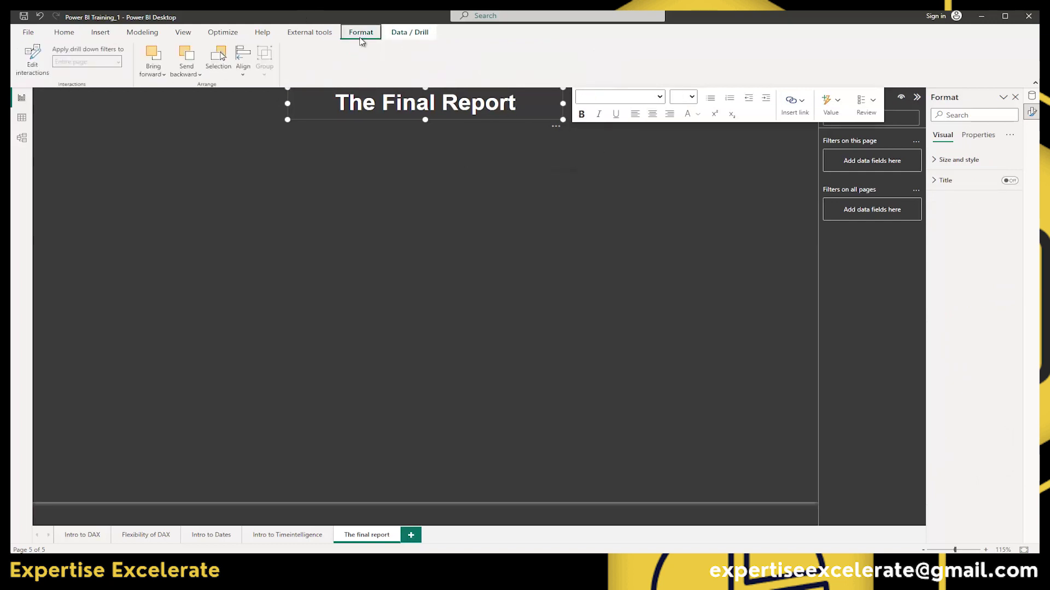
pyautogui.click(243, 76)
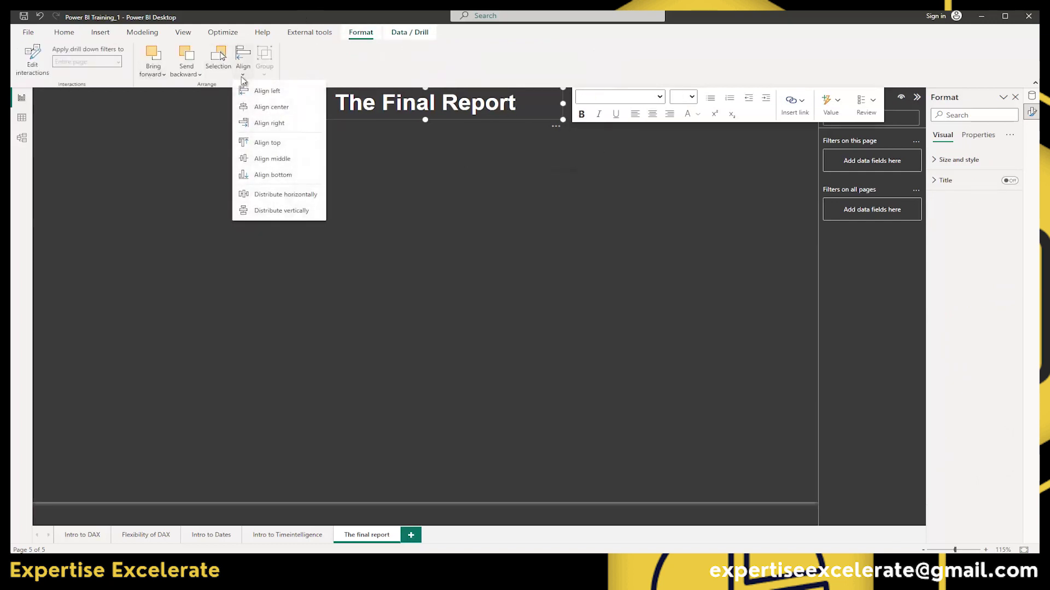
pyautogui.click(275, 195)
pyautogui.click(465, 145)
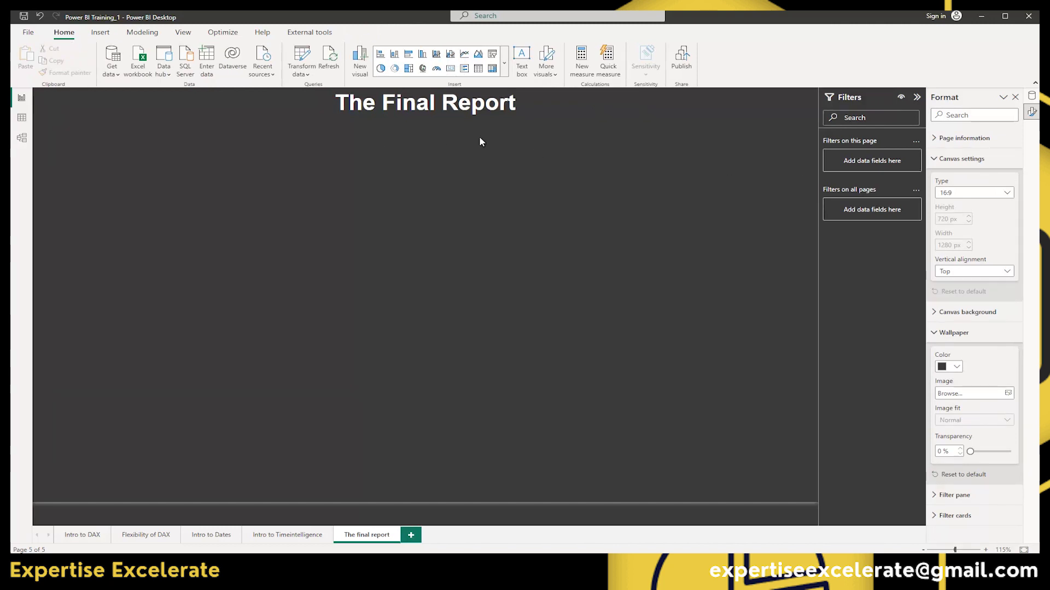
# - Insert a multi-row card with the measures Total Sales, Total Profit, Total Cost and Profit Margin
pyautogui.click(1032, 98)
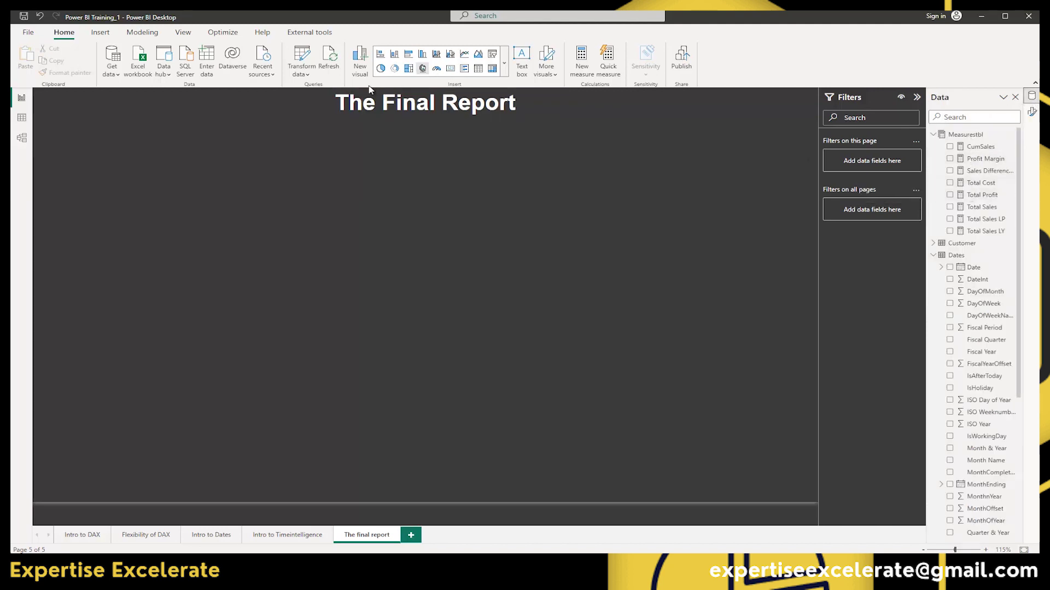
pyautogui.click(504, 60)
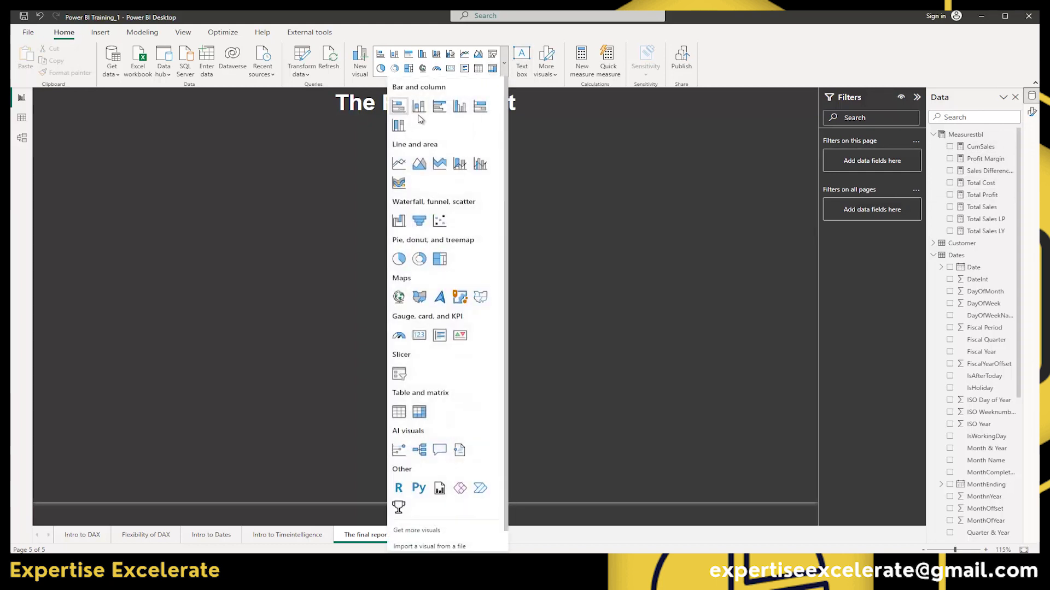
pyautogui.click(446, 340)
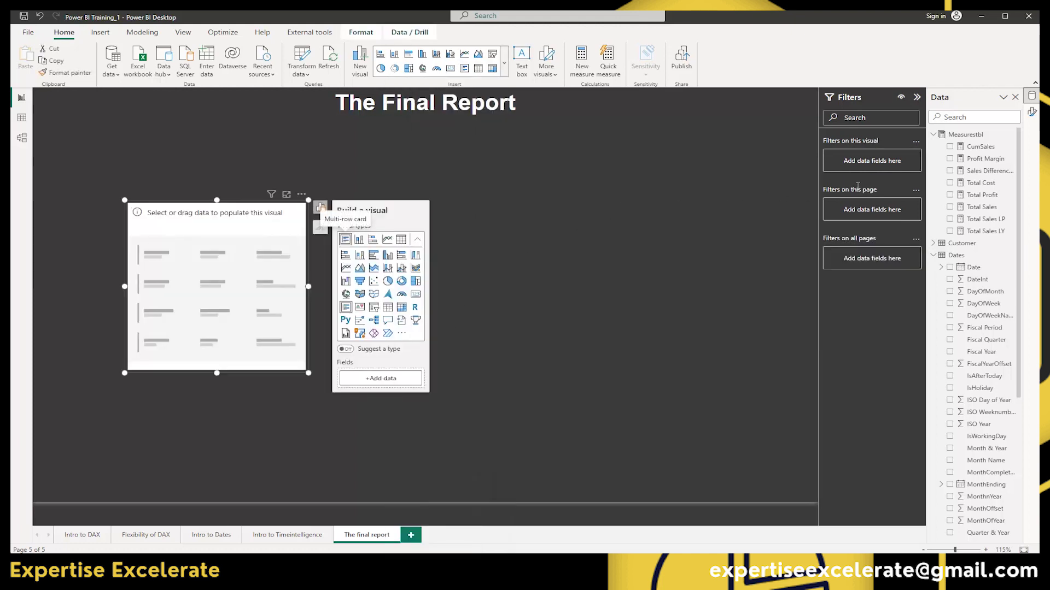
pyautogui.click(950, 207)
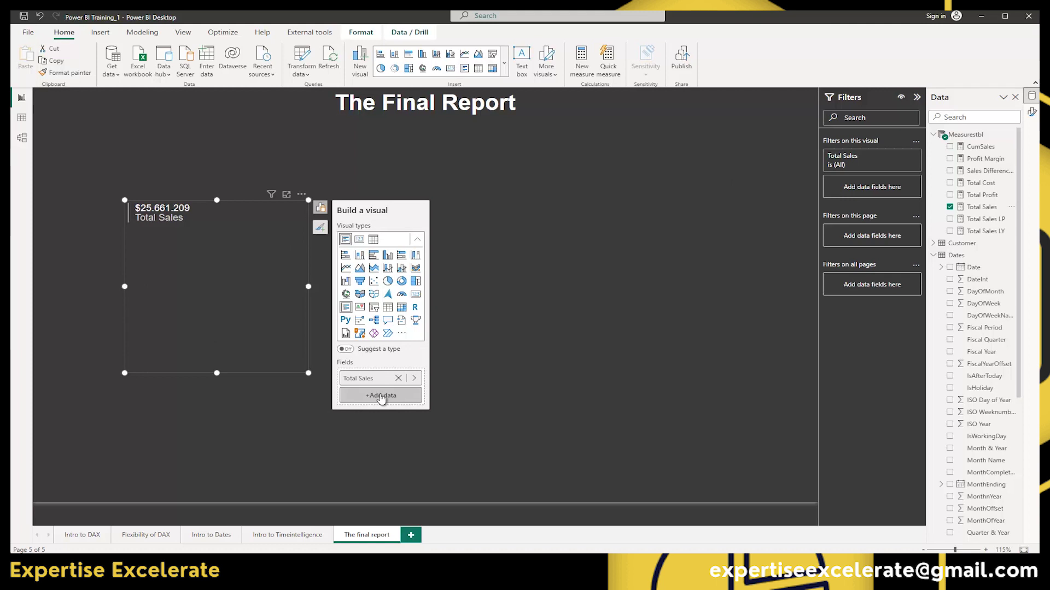
pyautogui.click(949, 195)
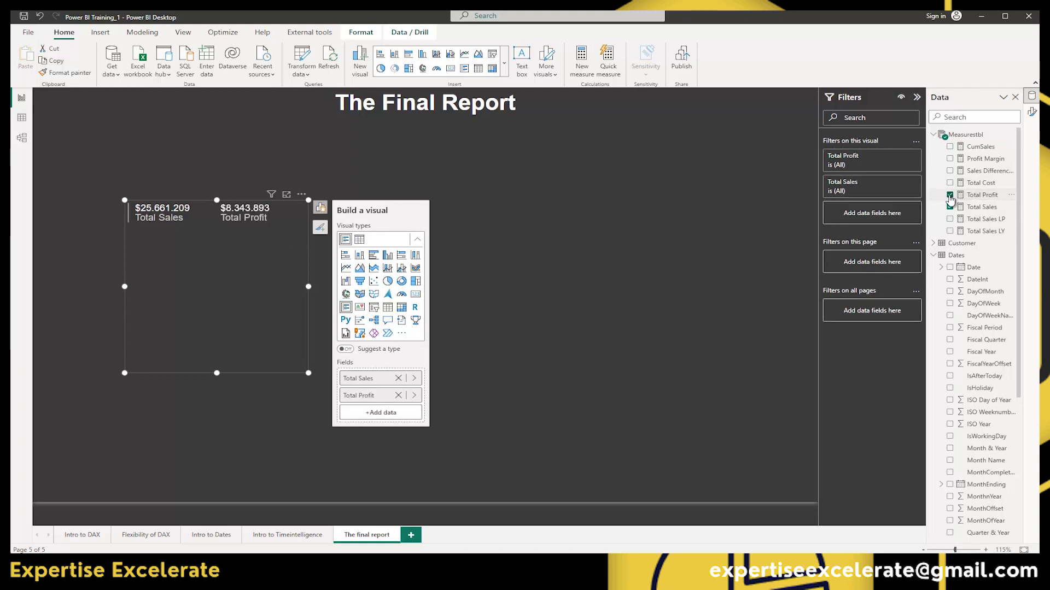
pyautogui.click(950, 183)
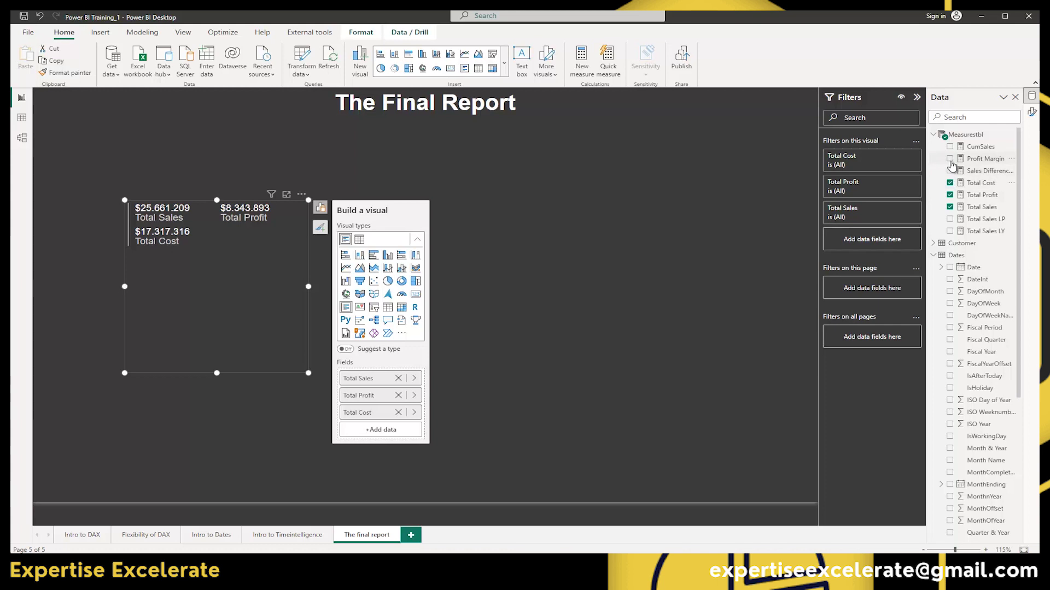
pyautogui.moveTo(952, 163); pyautogui.dragTo(285, 368)
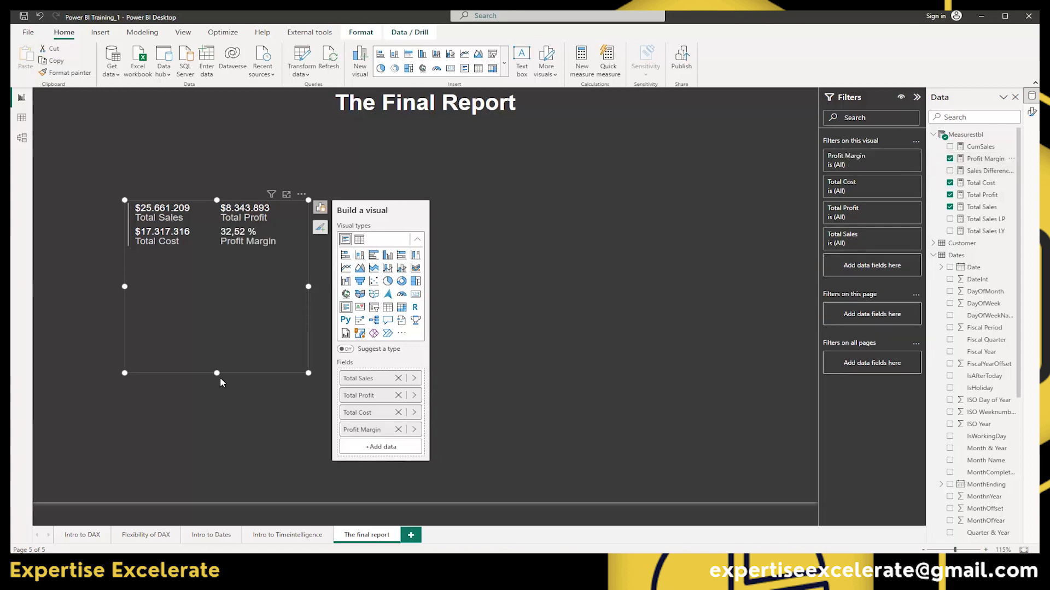
# - Reshape the multi-row card into a wide, short strip with all four measures in one row, and place it directly below the title
pyautogui.moveTo(217, 372); pyautogui.dragTo(230, 226)
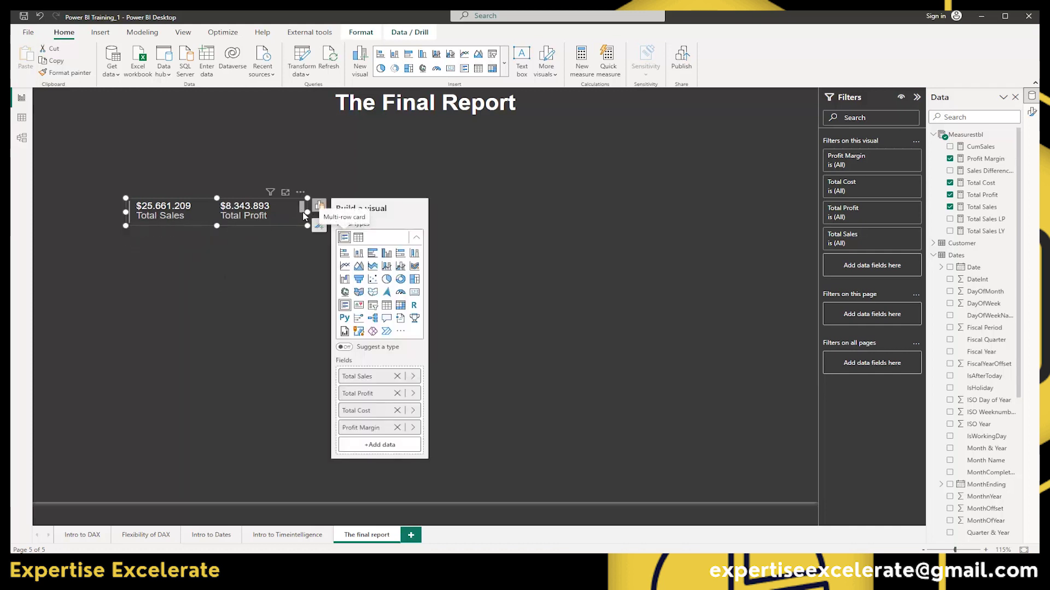
pyautogui.moveTo(307, 212); pyautogui.dragTo(611, 201)
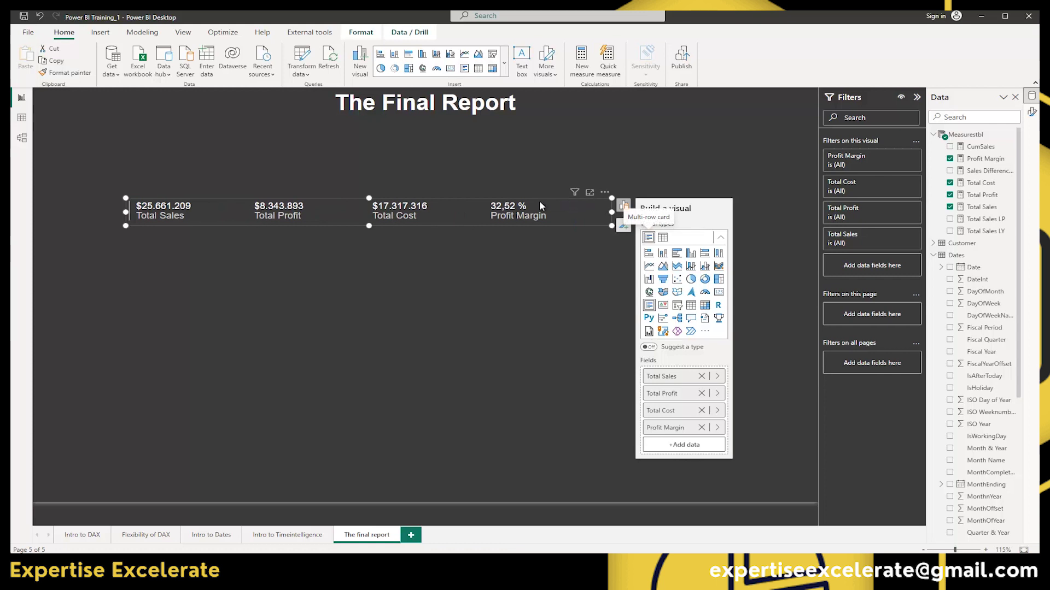
pyautogui.moveTo(364, 198); pyautogui.dragTo(360, 182)
pyautogui.moveTo(561, 188); pyautogui.dragTo(618, 139)
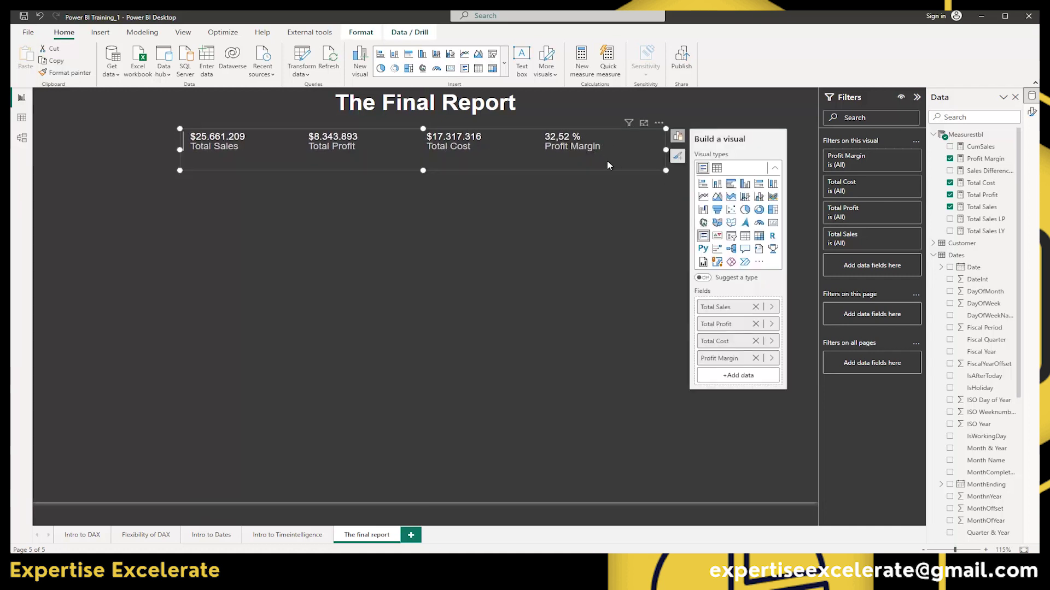
# - Set the multi-row card's callout values to font size 16 and bold
pyautogui.click(678, 156)
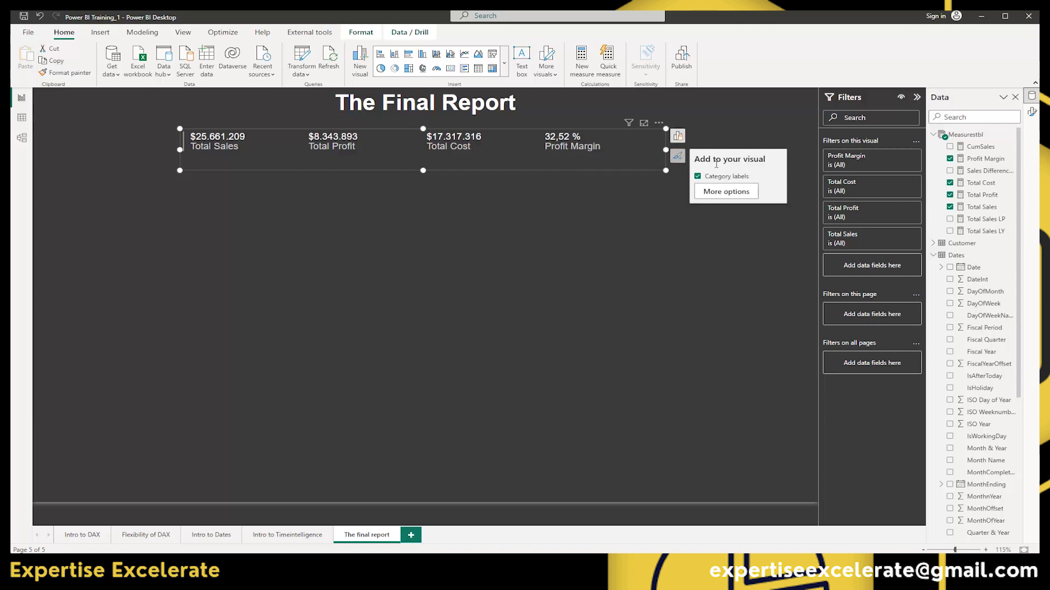
pyautogui.click(726, 193)
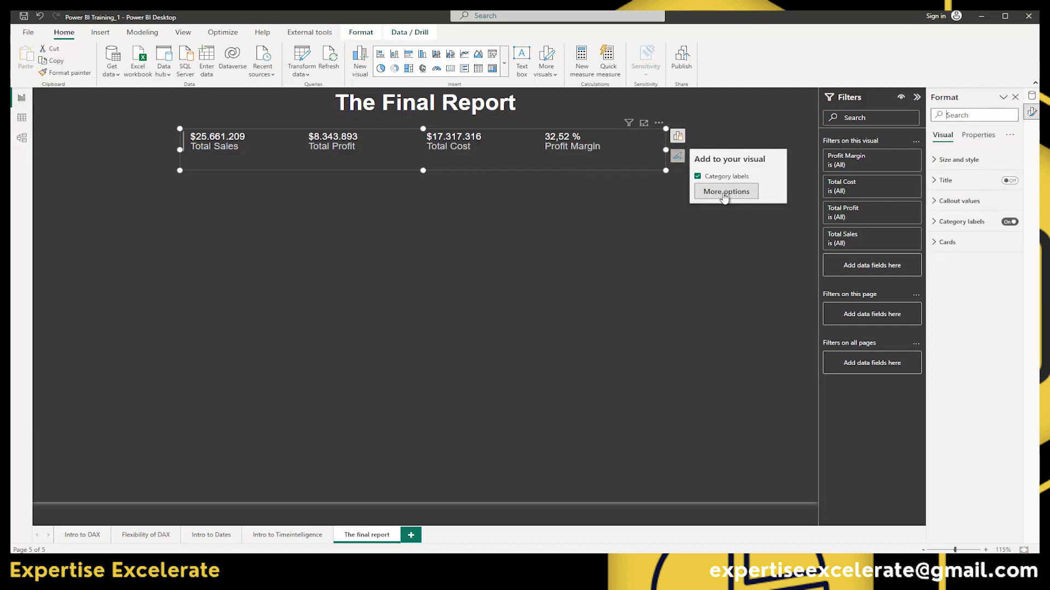
pyautogui.click(936, 201)
pyautogui.doubleClick(998, 232)
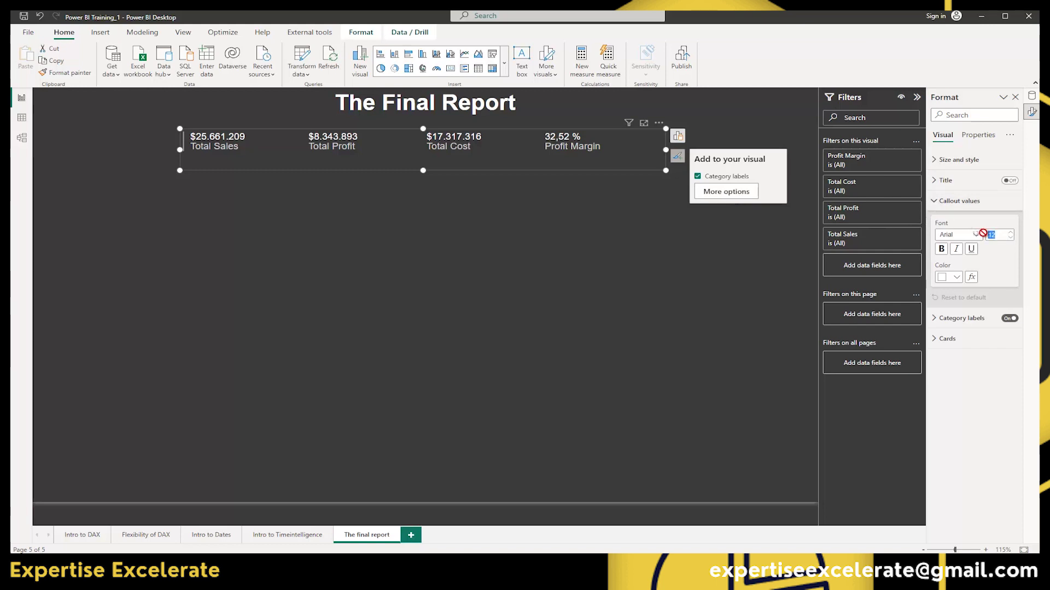
pyautogui.write('16')
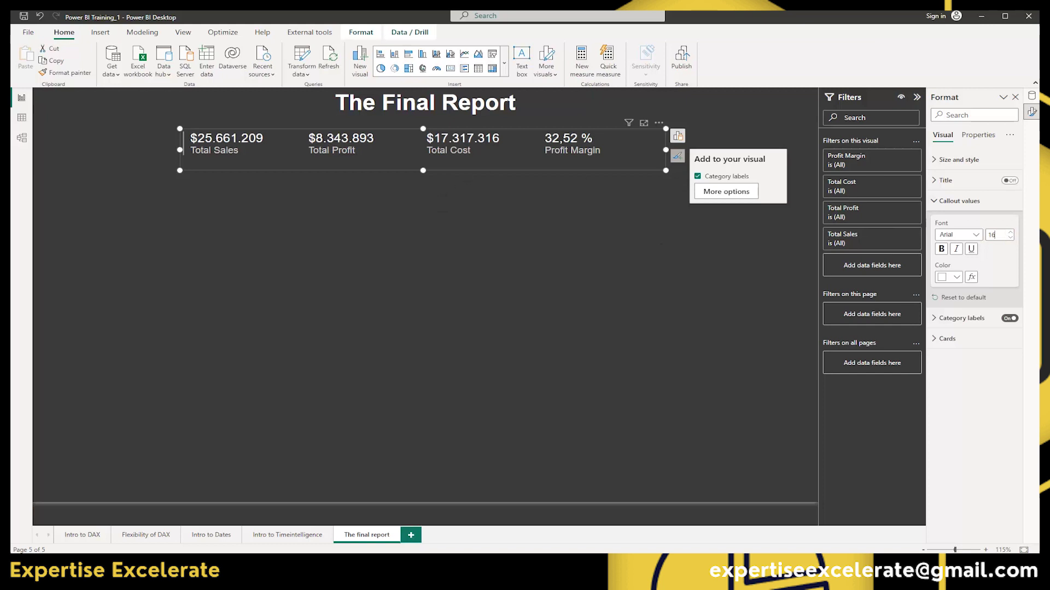
pyautogui.click(942, 250)
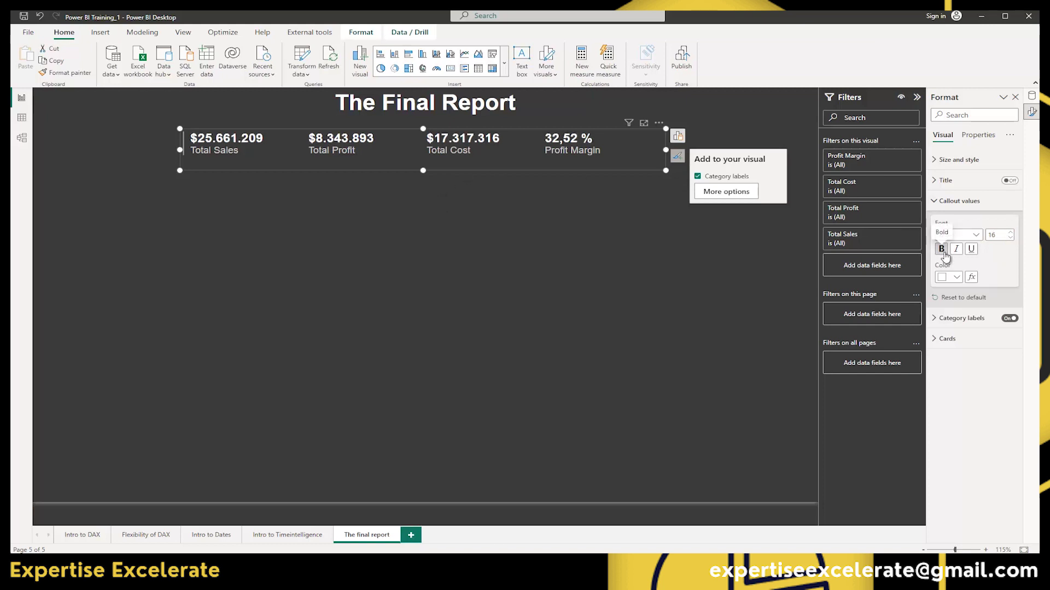
# - Make the multi-row card's category labels bold
pyautogui.click(936, 322)
pyautogui.click(941, 367)
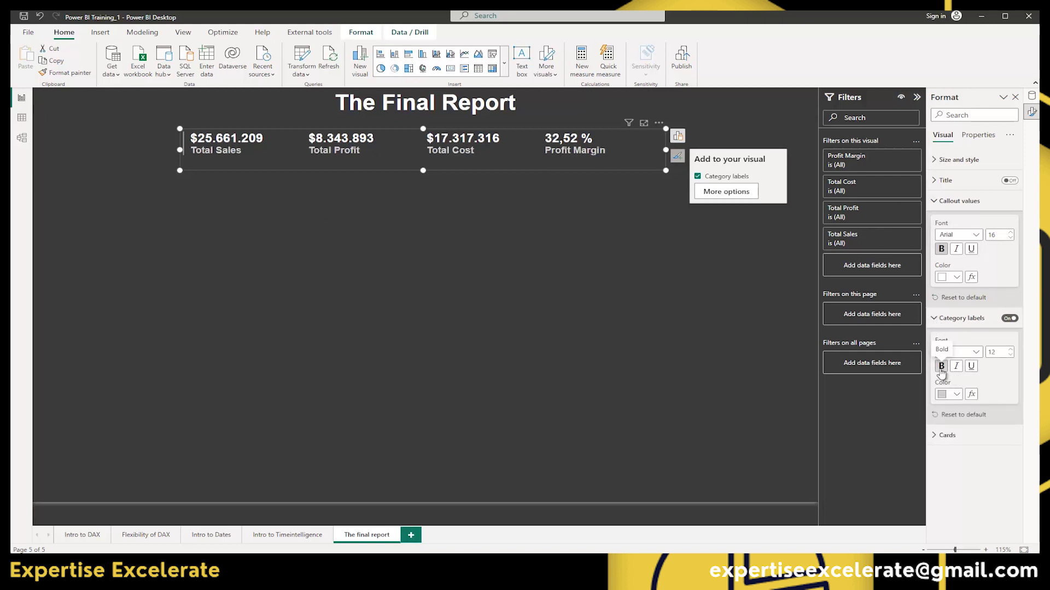
pyautogui.click(283, 188)
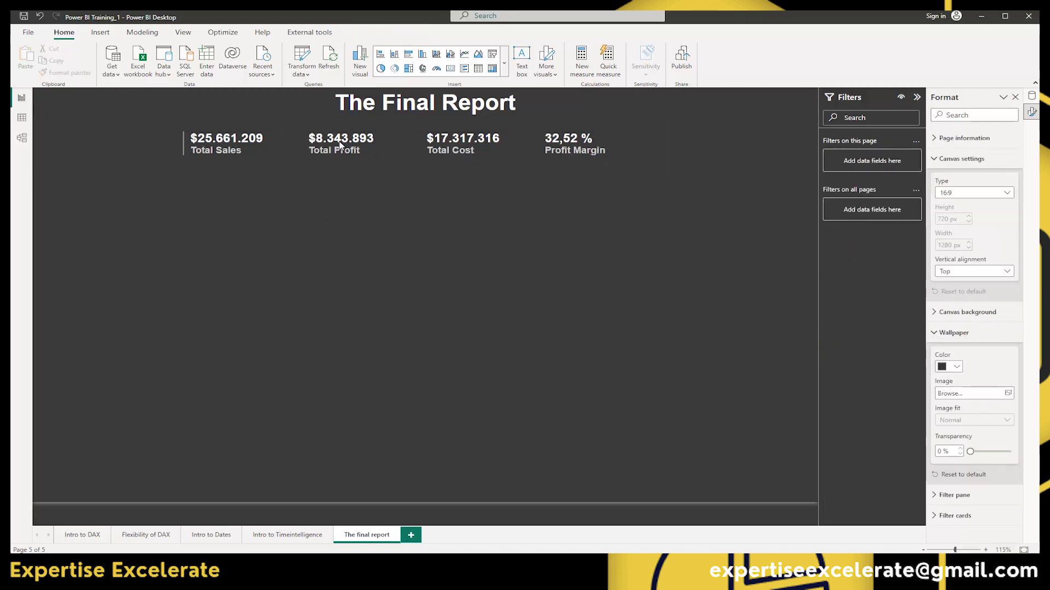
pyautogui.click(547, 141)
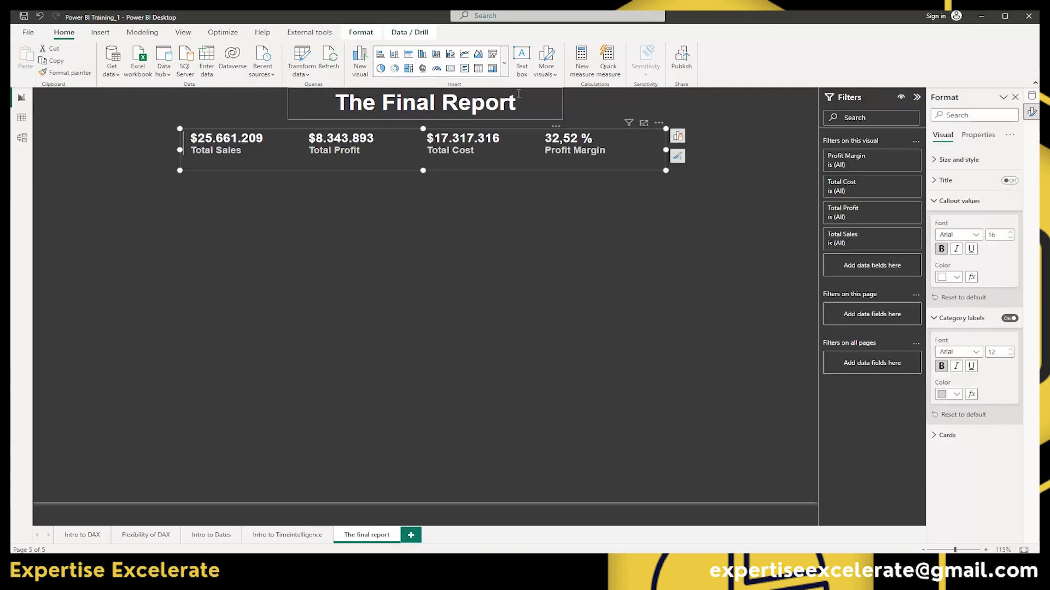
# - Distribute the multi-row card horizontally on the page
pyautogui.click(361, 32)
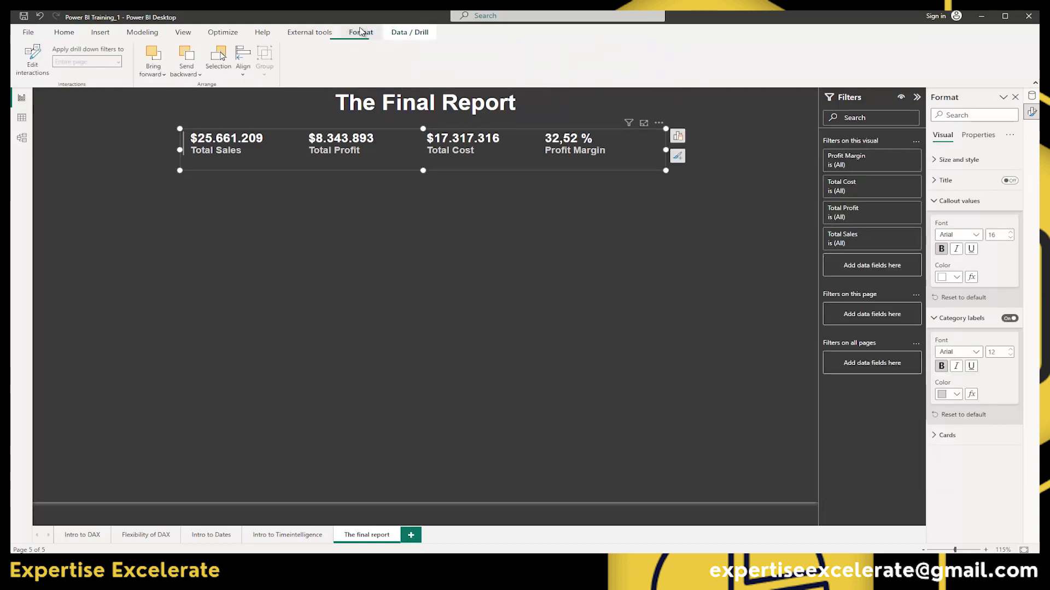
pyautogui.click(243, 74)
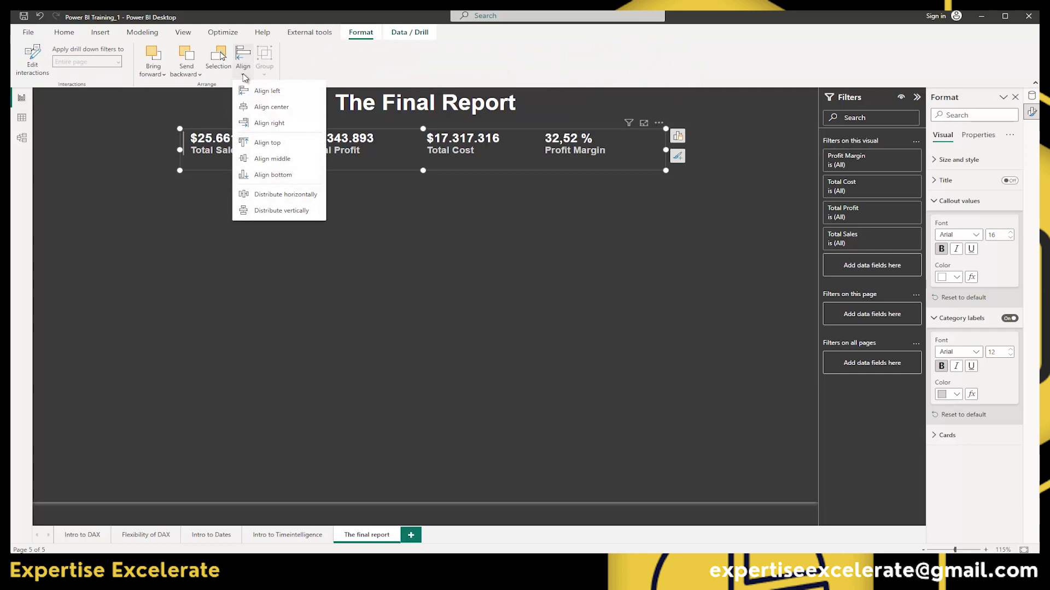
pyautogui.click(274, 195)
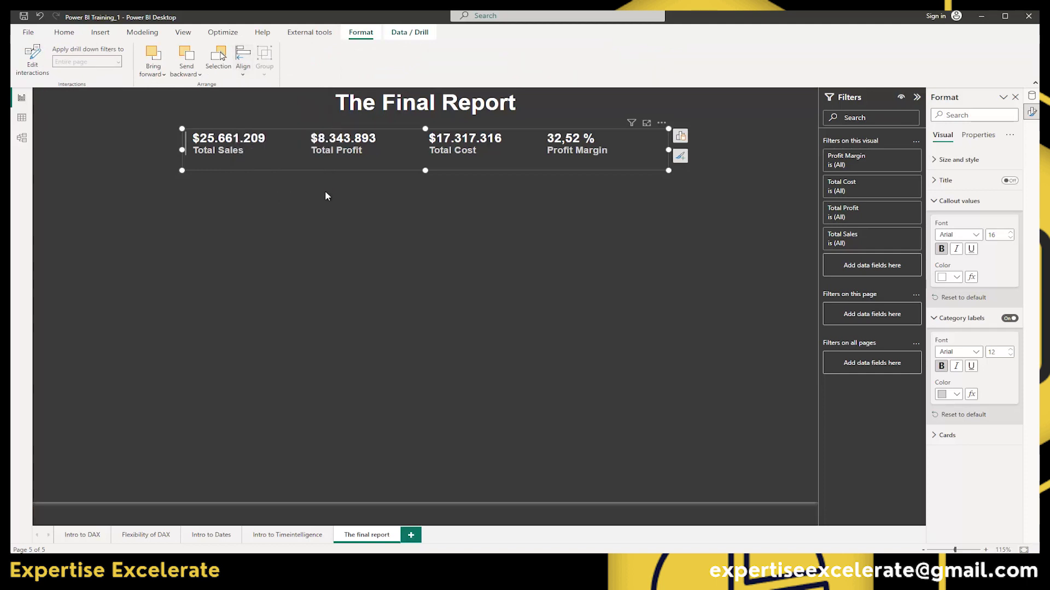
pyautogui.click(375, 197)
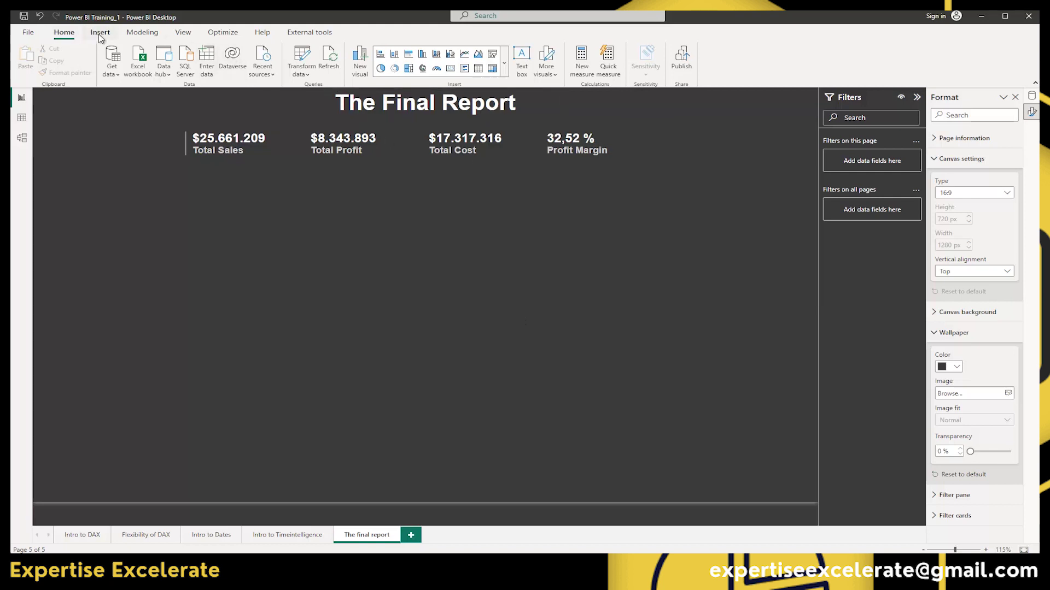
# - Insert a line and clustered column chart with Date from the Dates table on the X-axis and Total Sales on the column y-axis
pyautogui.click(450, 55)
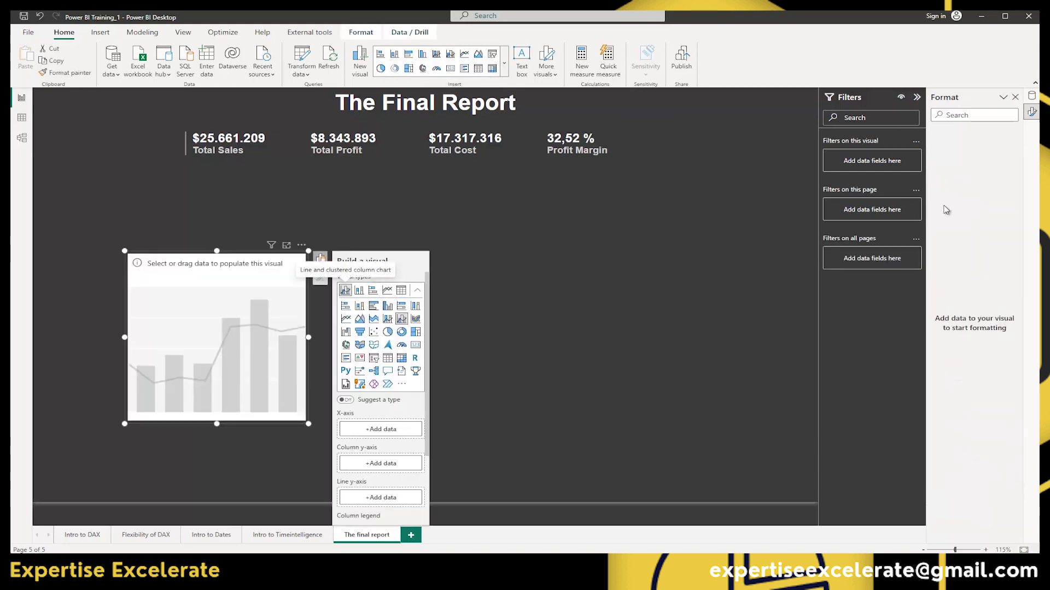
pyautogui.click(377, 430)
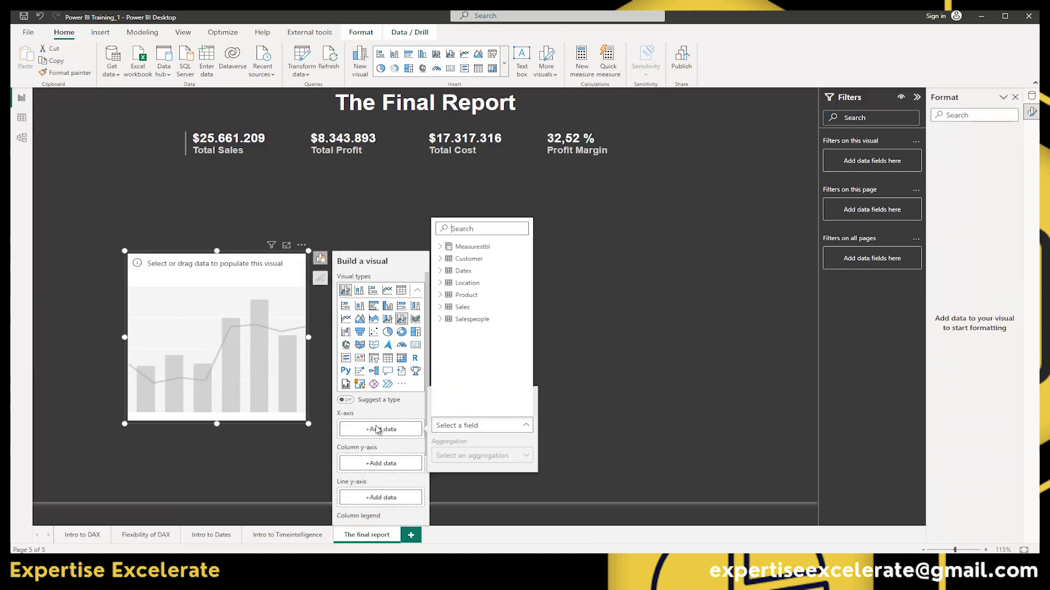
pyautogui.click(440, 270)
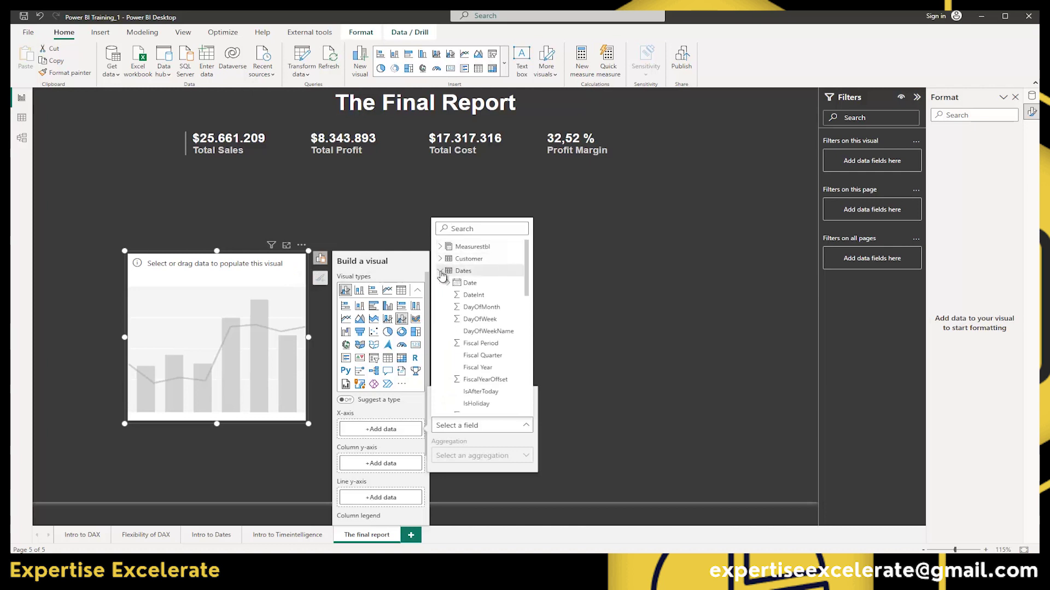
pyautogui.click(470, 284)
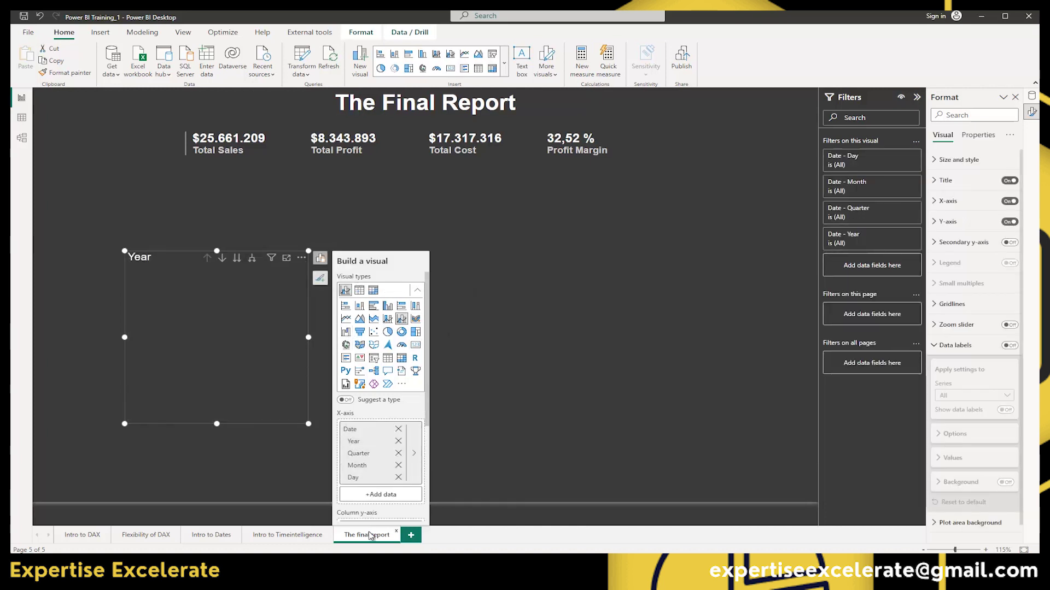
pyautogui.scroll(-5, 391, 394)
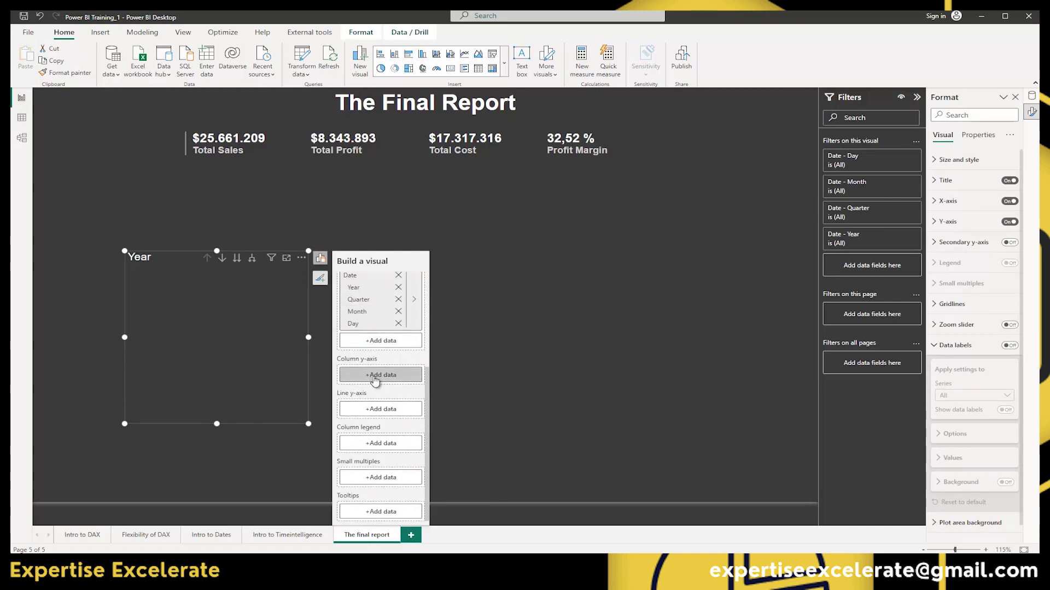
pyautogui.click(375, 381)
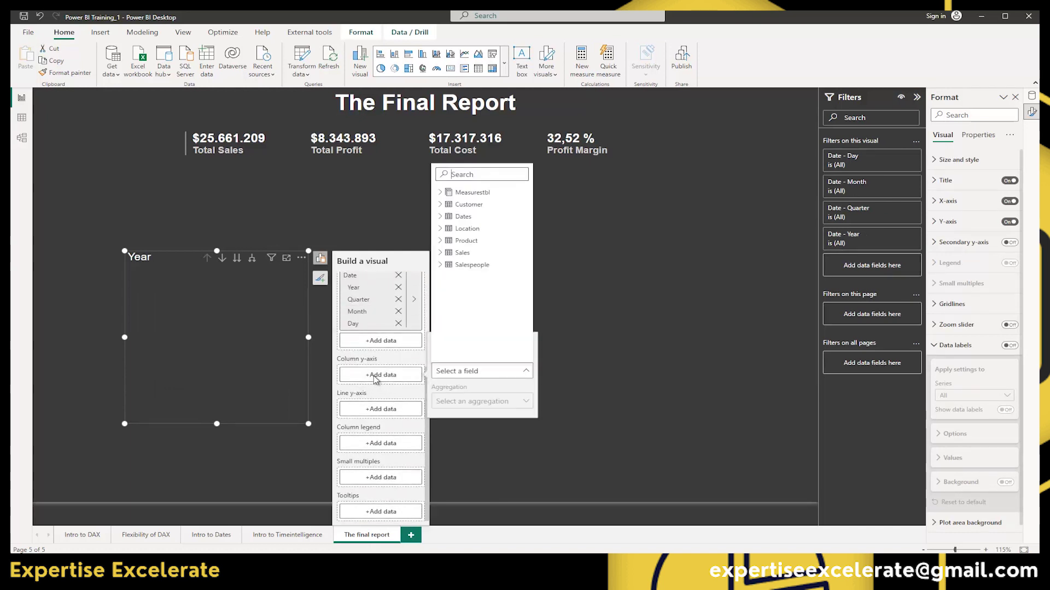
pyautogui.click(442, 194)
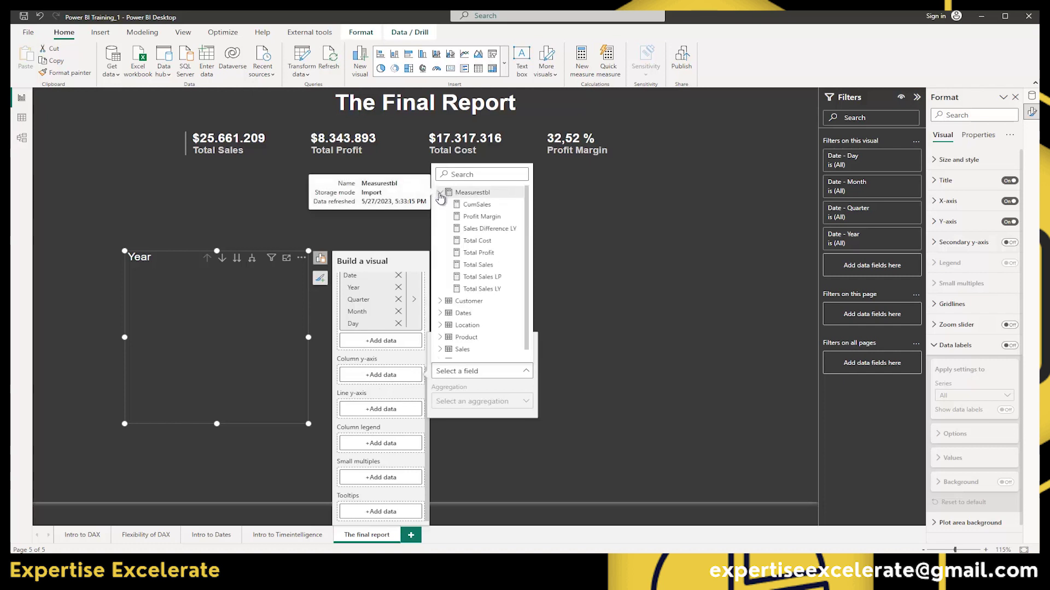
pyautogui.click(468, 265)
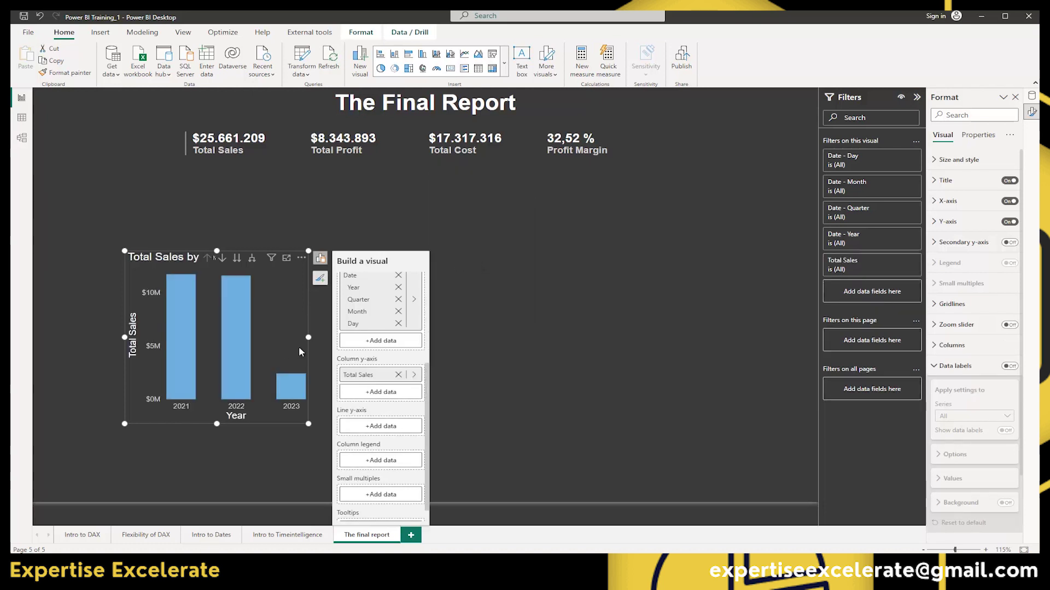
# - Enlarge the Total Sales chart to about twice its width, make it taller, and place it in the lower right part of the page
pyautogui.moveTo(308, 337); pyautogui.dragTo(528, 336)
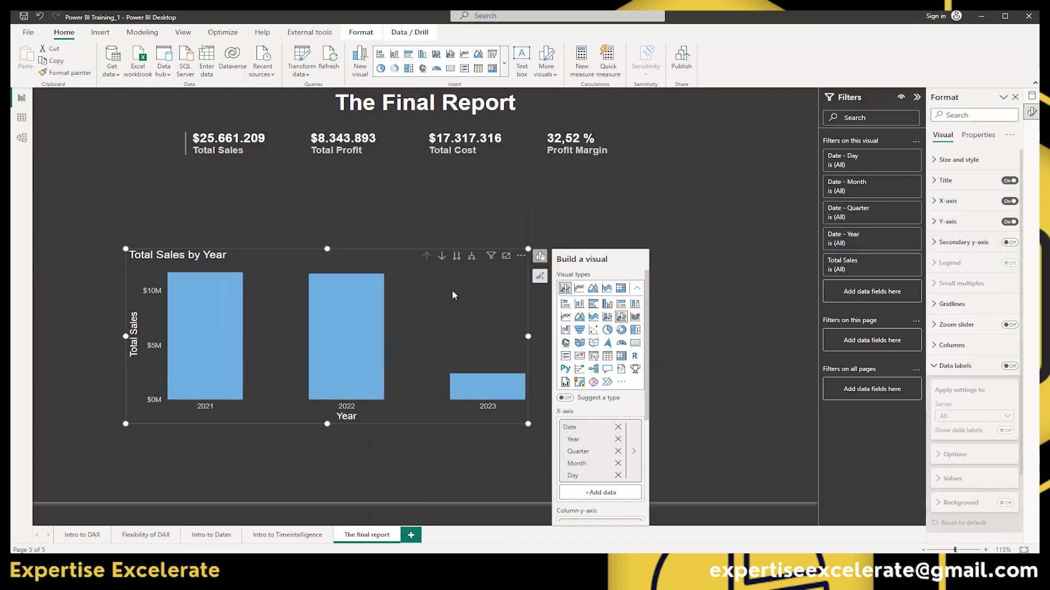
pyautogui.moveTo(409, 261); pyautogui.dragTo(658, 273)
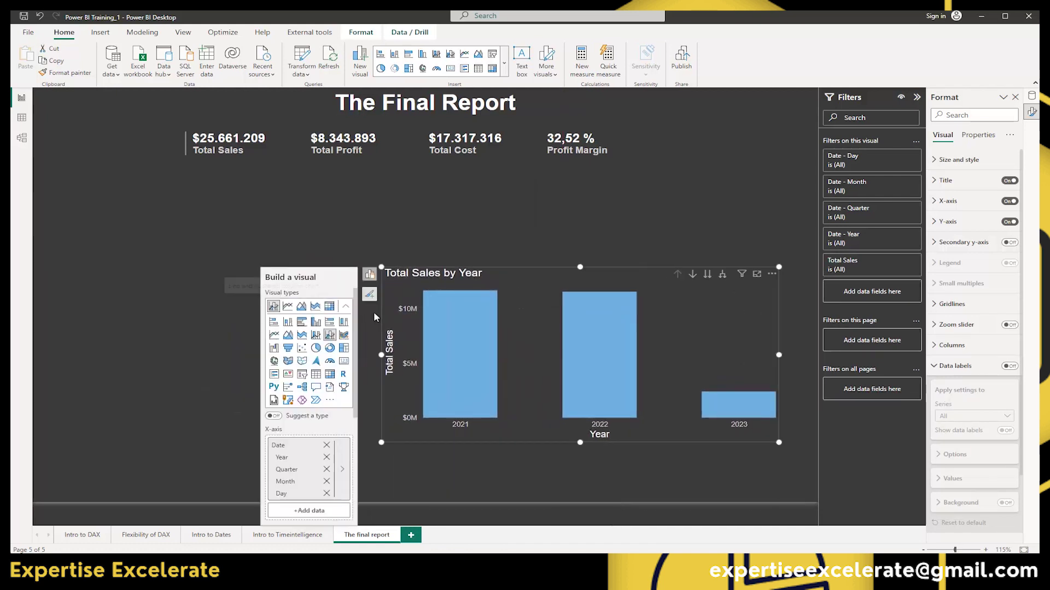
pyautogui.moveTo(580, 268); pyautogui.dragTo(573, 235)
pyautogui.moveTo(381, 340); pyautogui.dragTo(403, 340)
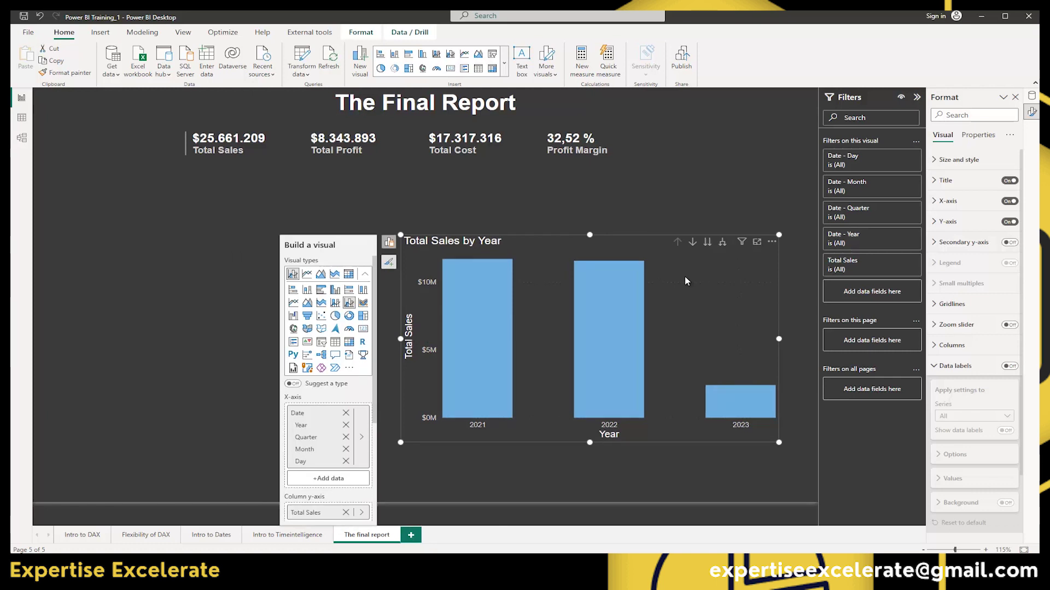
# - Expand the chart's date hierarchy by one level so the columns are split by year and quarter
pyautogui.click(722, 243)
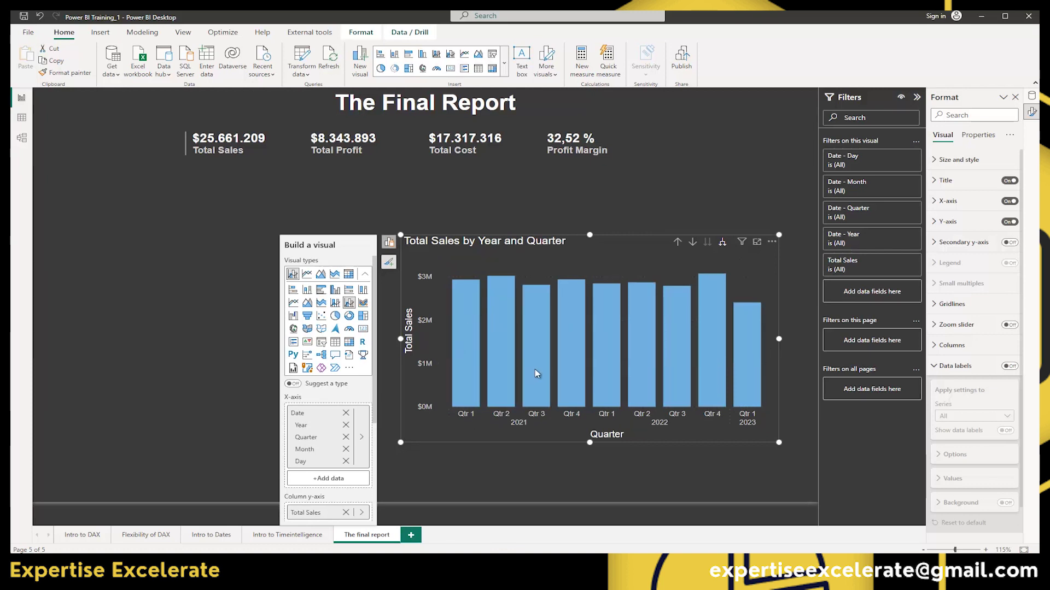
pyautogui.moveTo(635, 367)
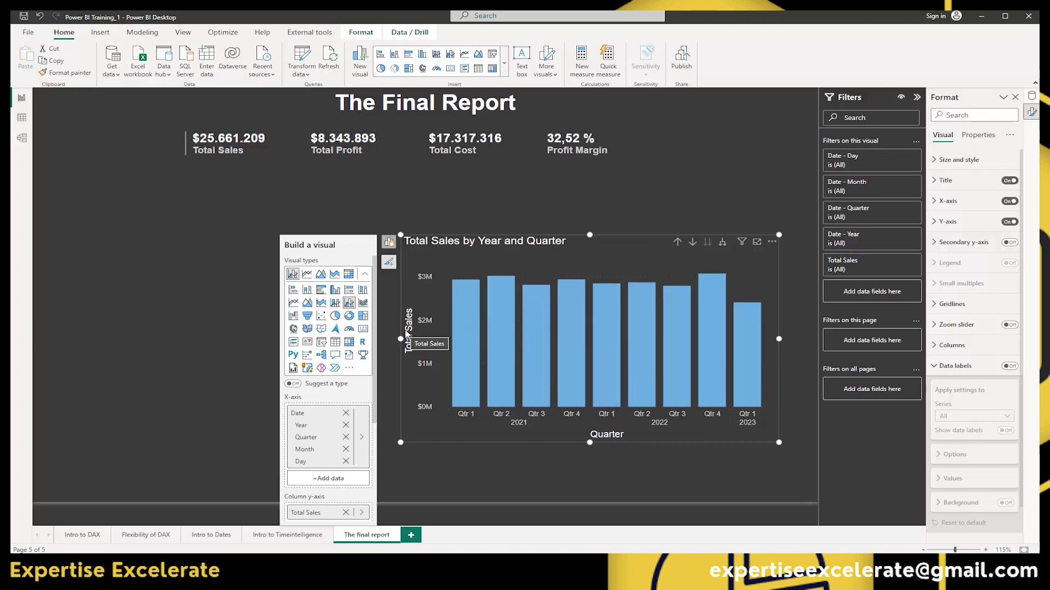
pyautogui.moveTo(620, 316)
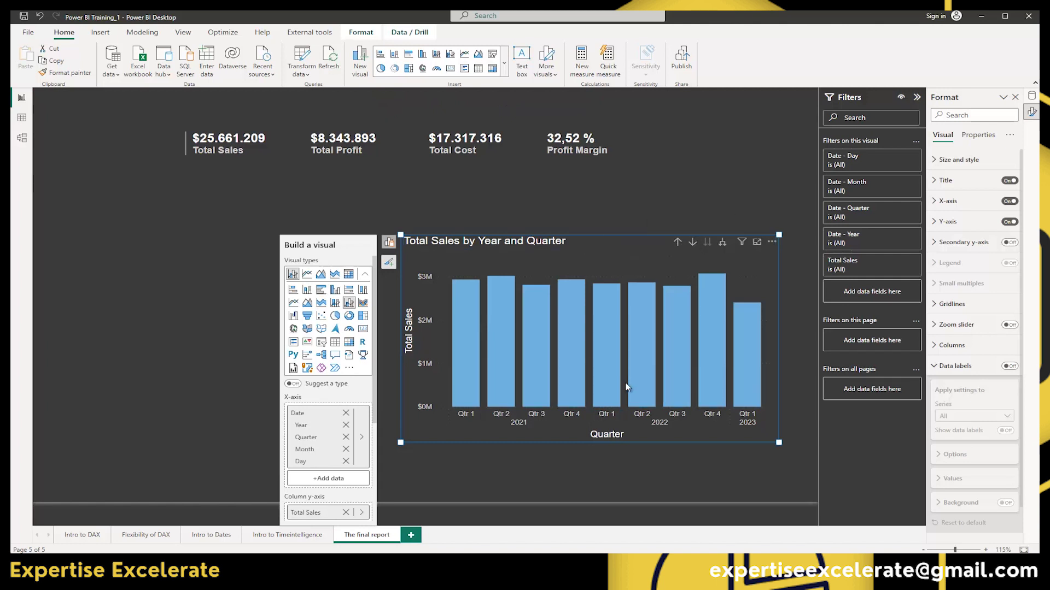
# - Change the chart's X-axis title to "Quarter and Year"
pyautogui.click(609, 435)
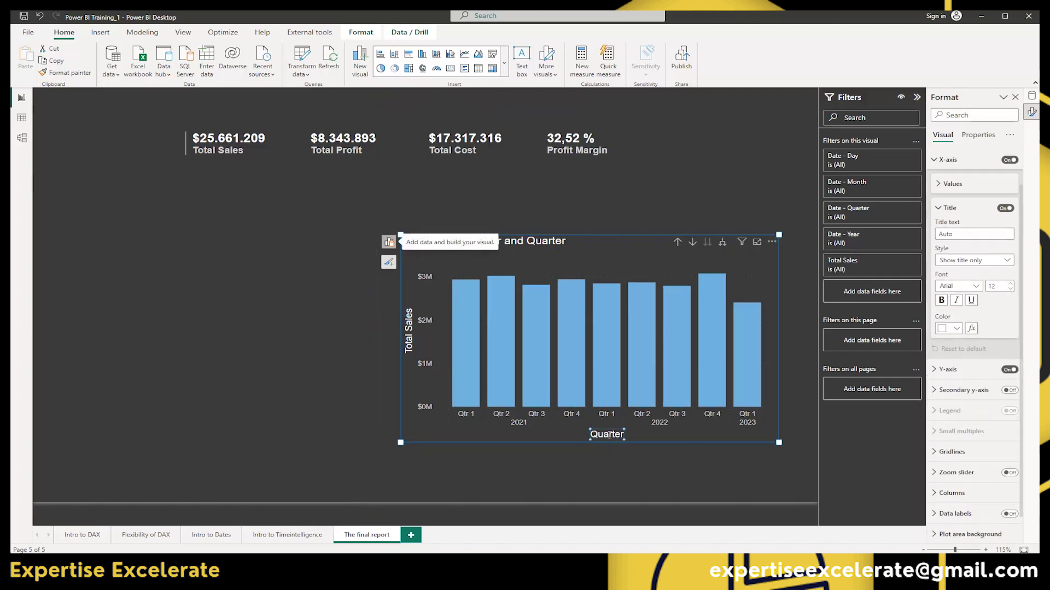
pyautogui.click(609, 435)
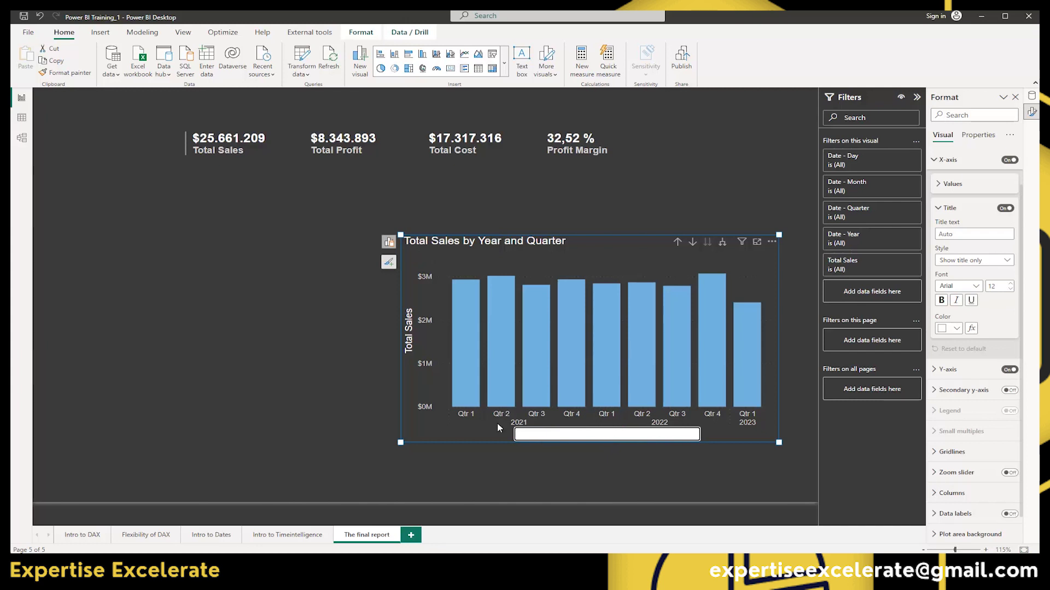
pyautogui.click(471, 432)
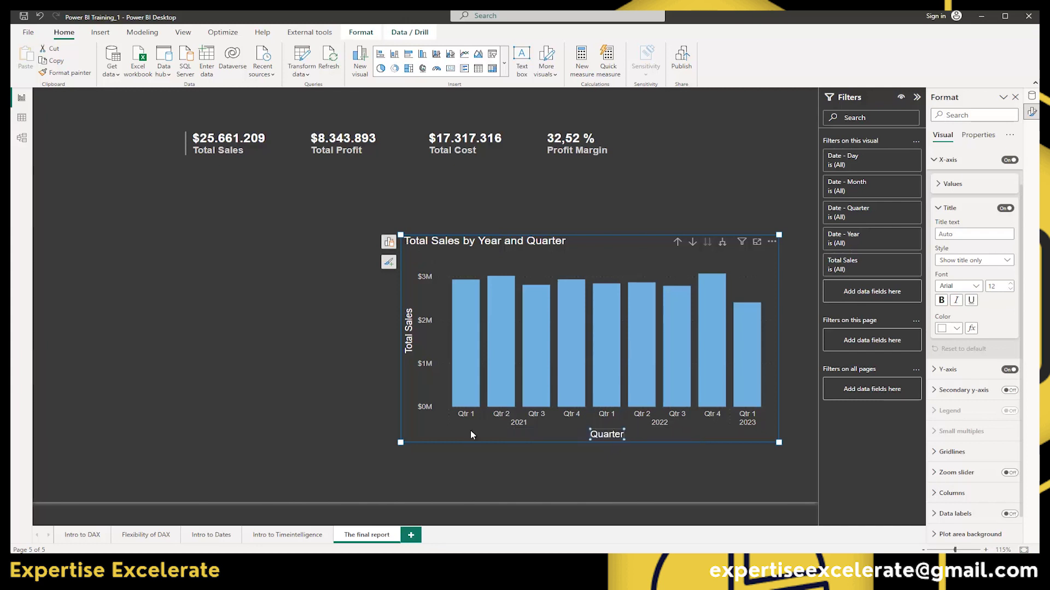
pyautogui.click(598, 434)
pyautogui.doubleClick(601, 433)
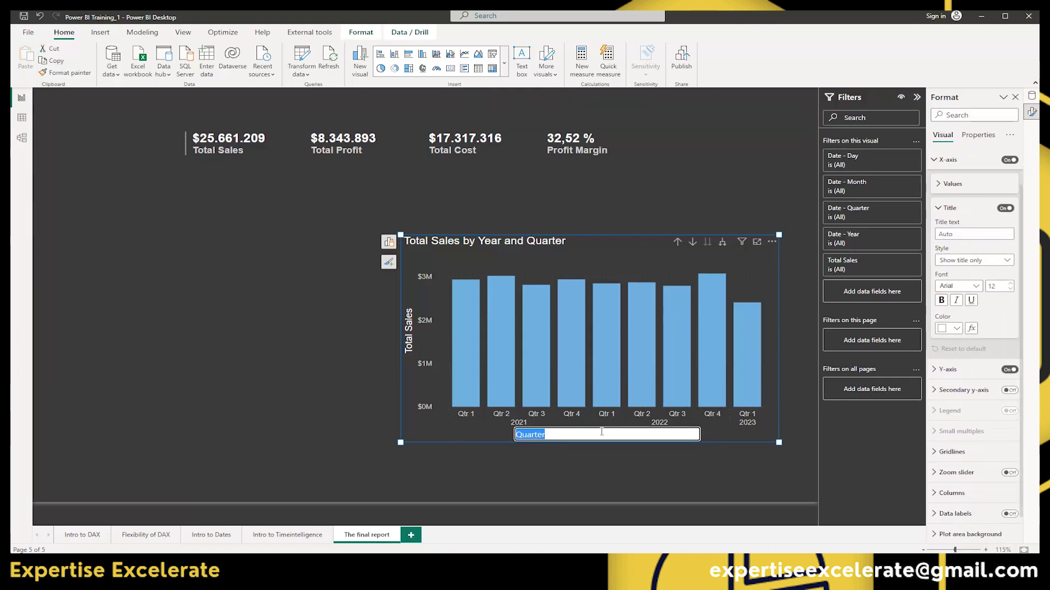
pyautogui.write('Quarter and Year')
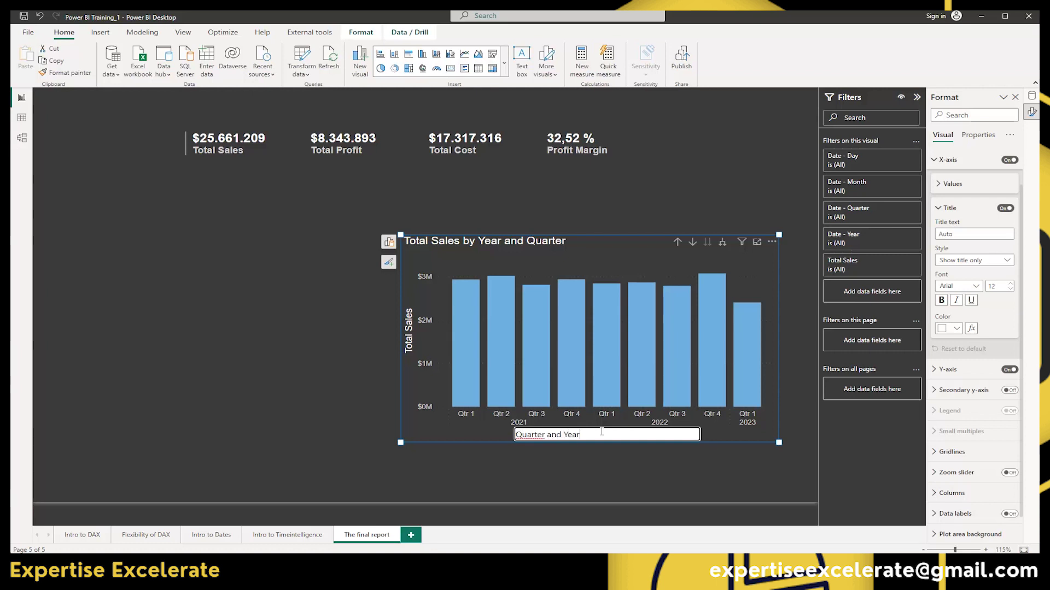
pyautogui.press('Return')
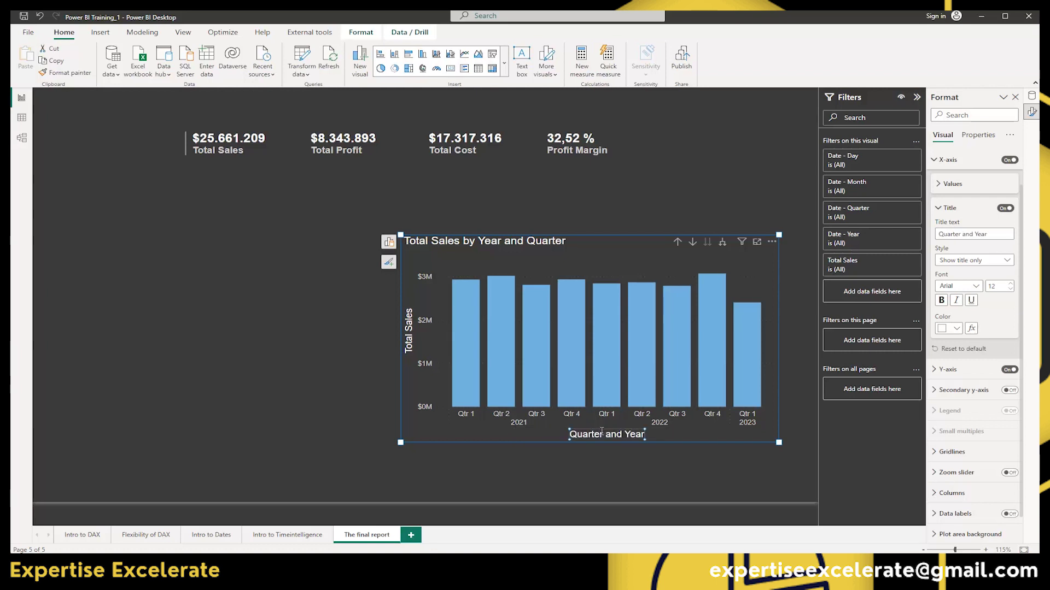
# - Delete the chart's X-axis title and add data labels to the Total Sales columns
pyautogui.rightClick(627, 435)
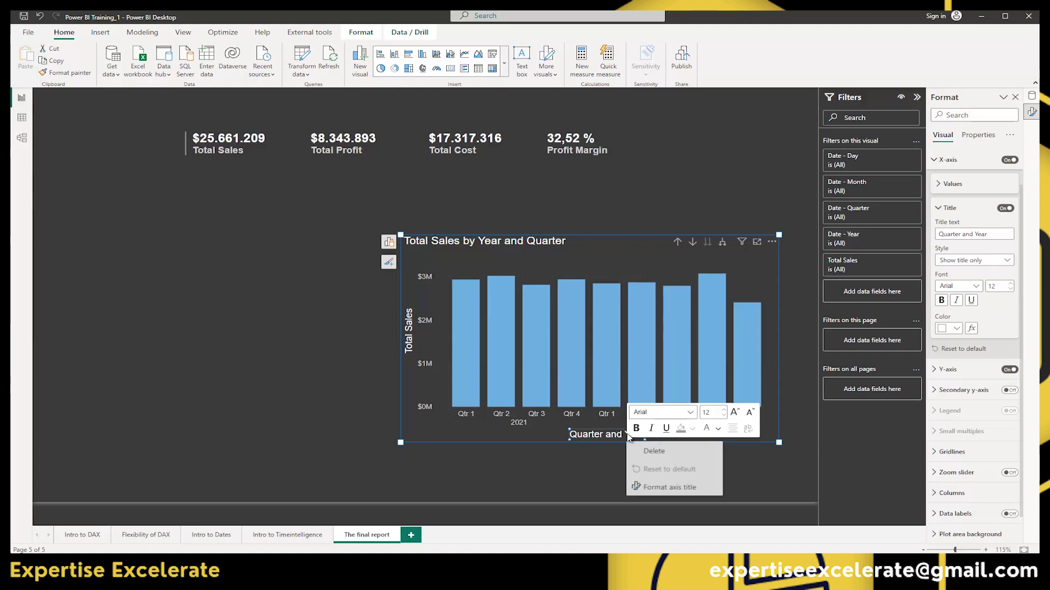
pyautogui.click(653, 452)
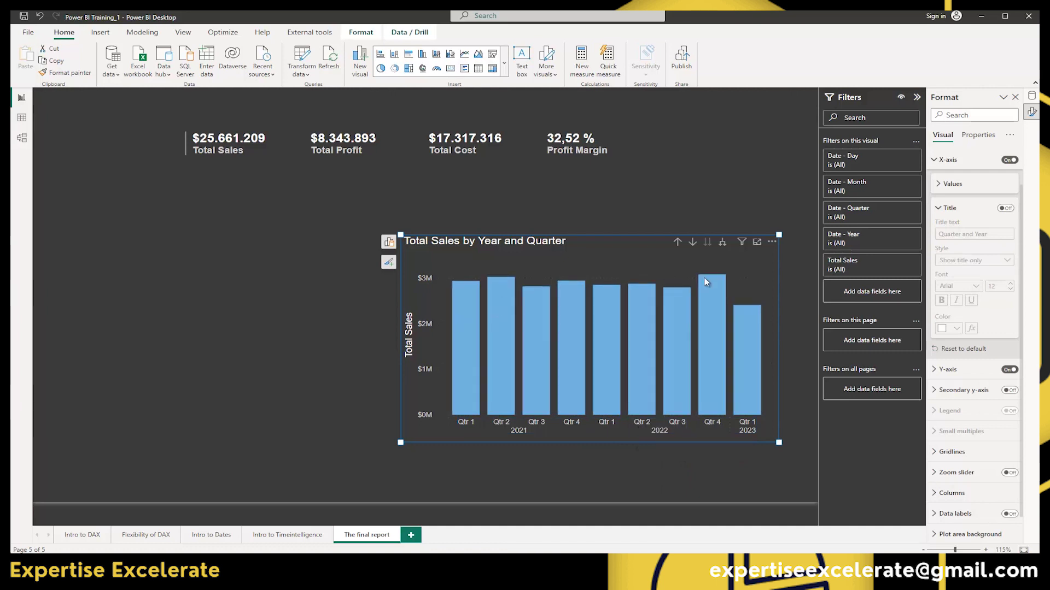
pyautogui.rightClick(496, 295)
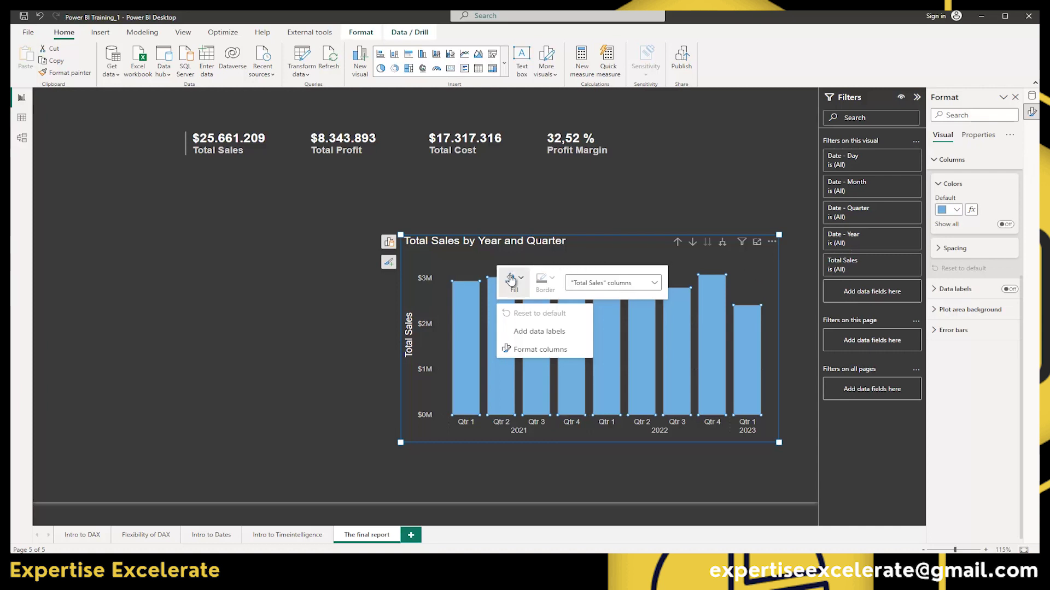
pyautogui.click(539, 331)
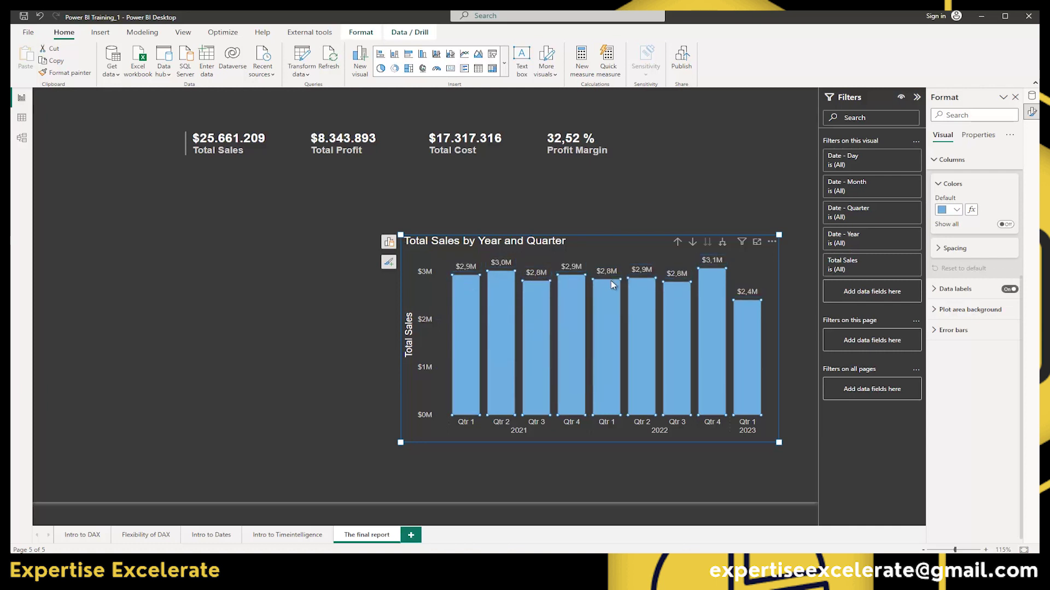
# - Add the Profit Margin measure to the chart's line y-axis and add data labels to its line
pyautogui.click(388, 242)
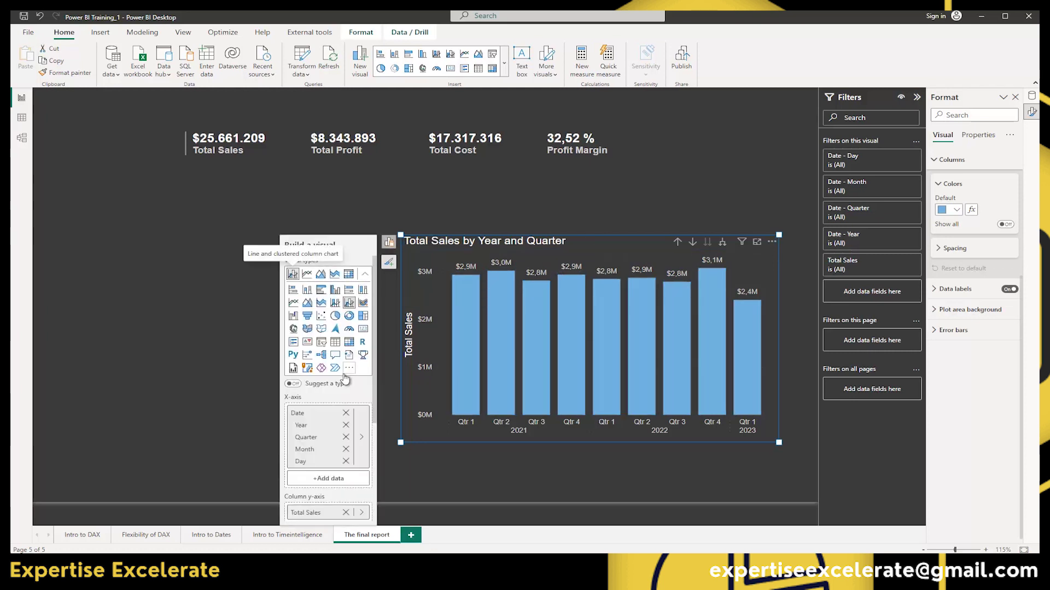
pyautogui.scroll(-3, 345, 379)
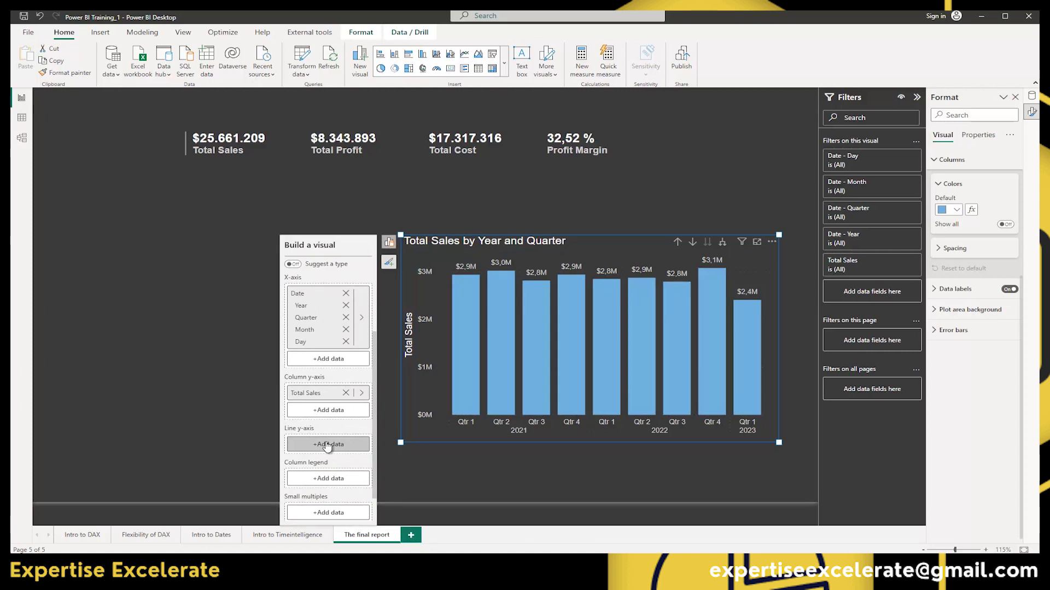
pyautogui.click(327, 445)
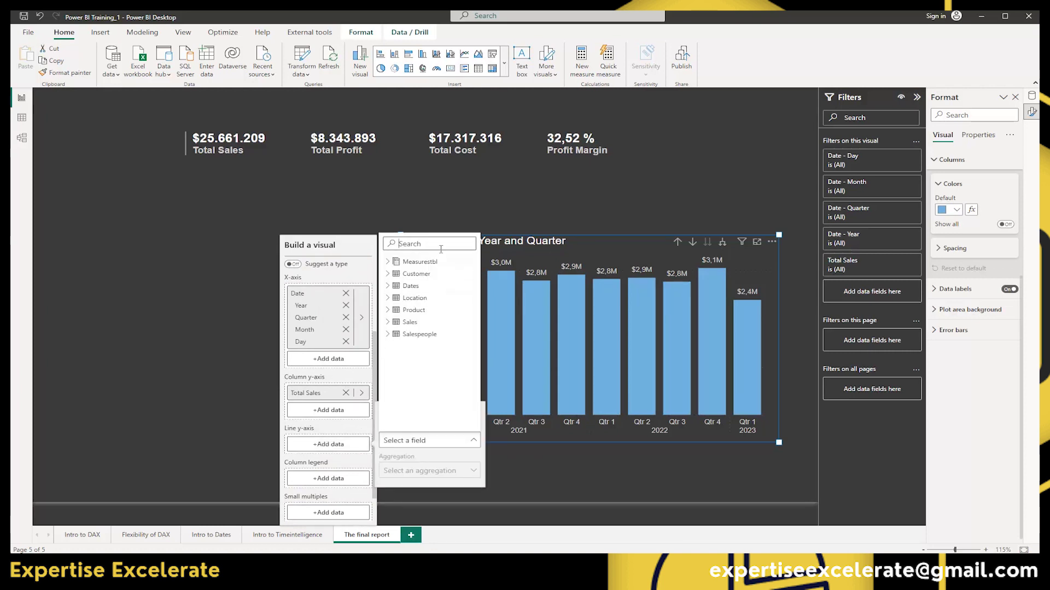
pyautogui.click(388, 262)
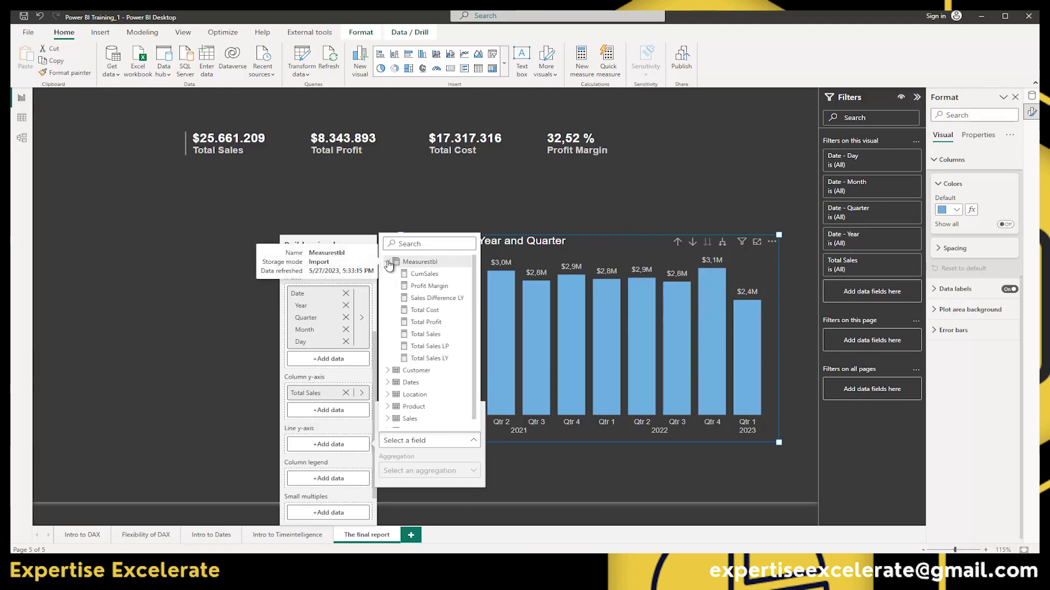
pyautogui.click(435, 287)
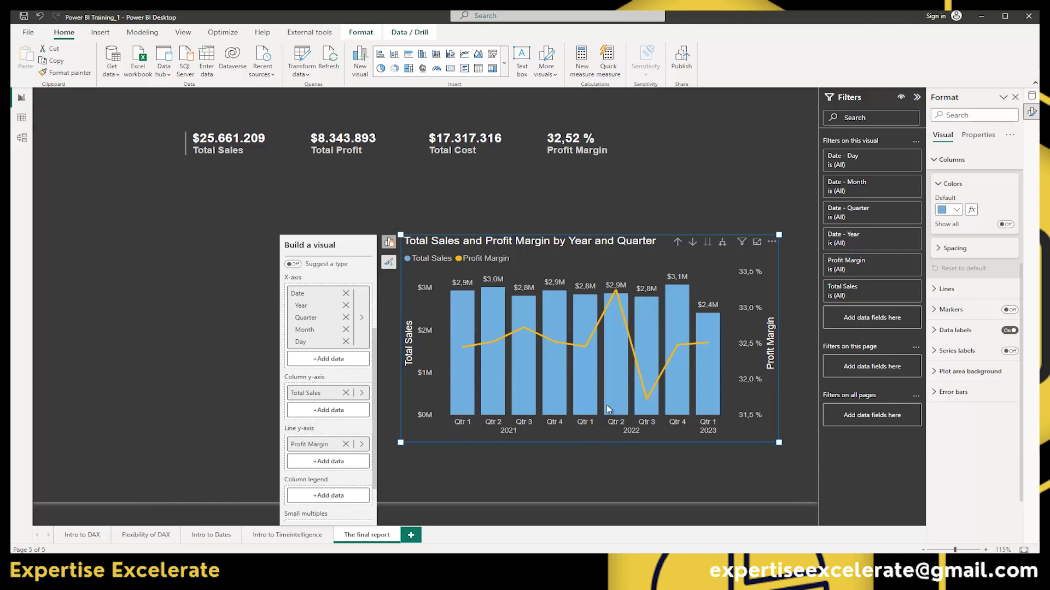
pyautogui.rightClick(490, 346)
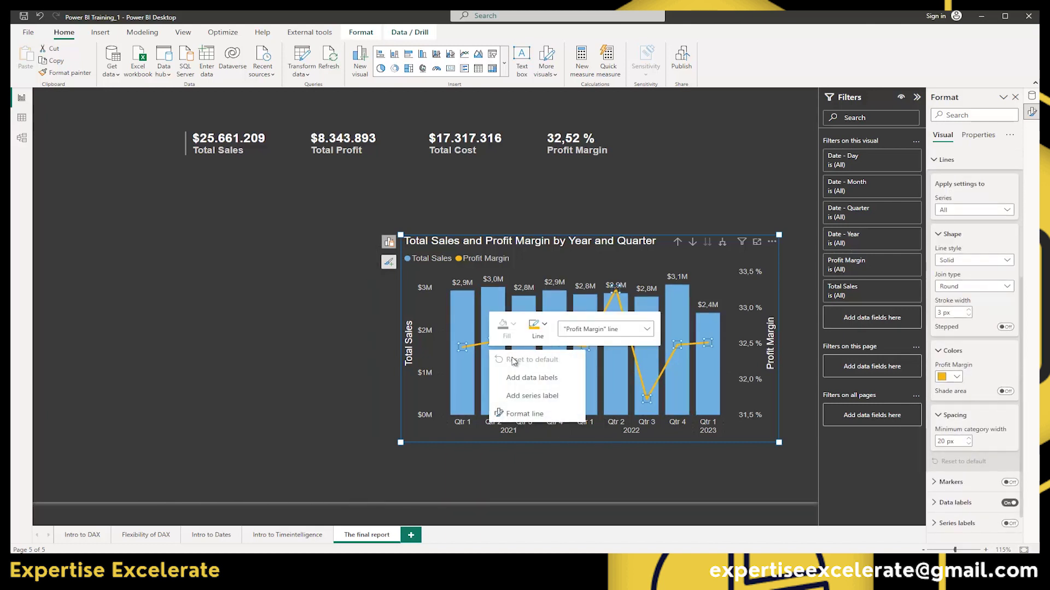
pyautogui.click(530, 379)
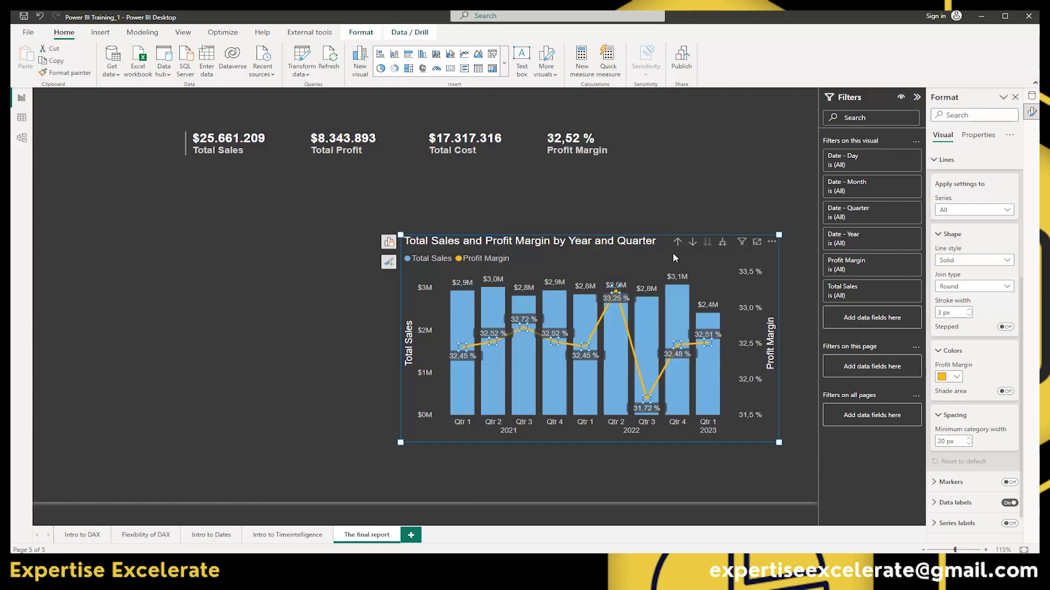
# - Enlarge the Total Sales and Profit Margin combo chart and move it towards the page's lower-right area
pyautogui.click(729, 205)
pyautogui.click(424, 242)
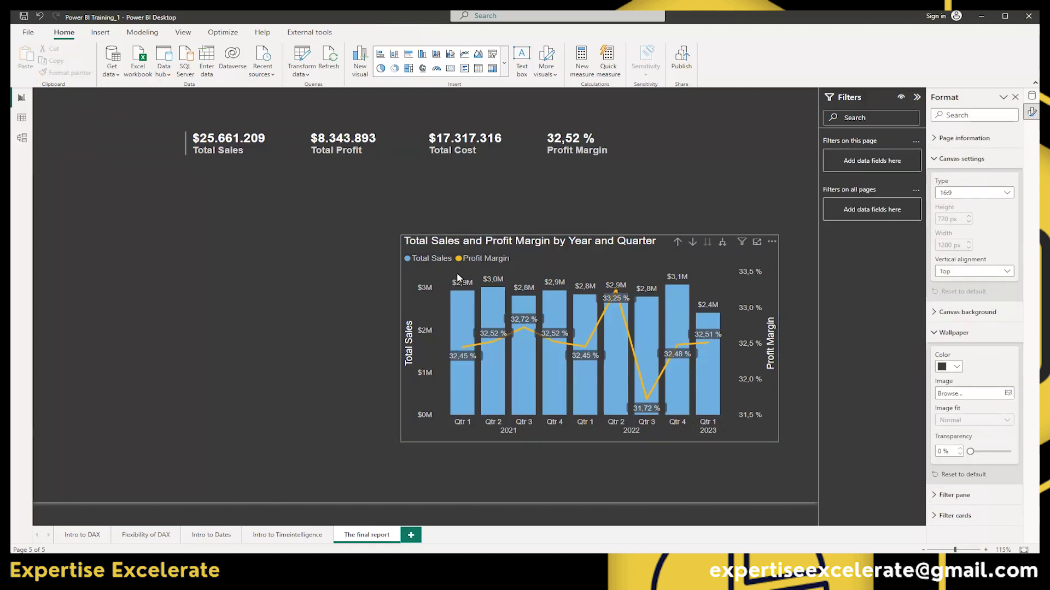
pyautogui.moveTo(401, 235); pyautogui.dragTo(347, 198)
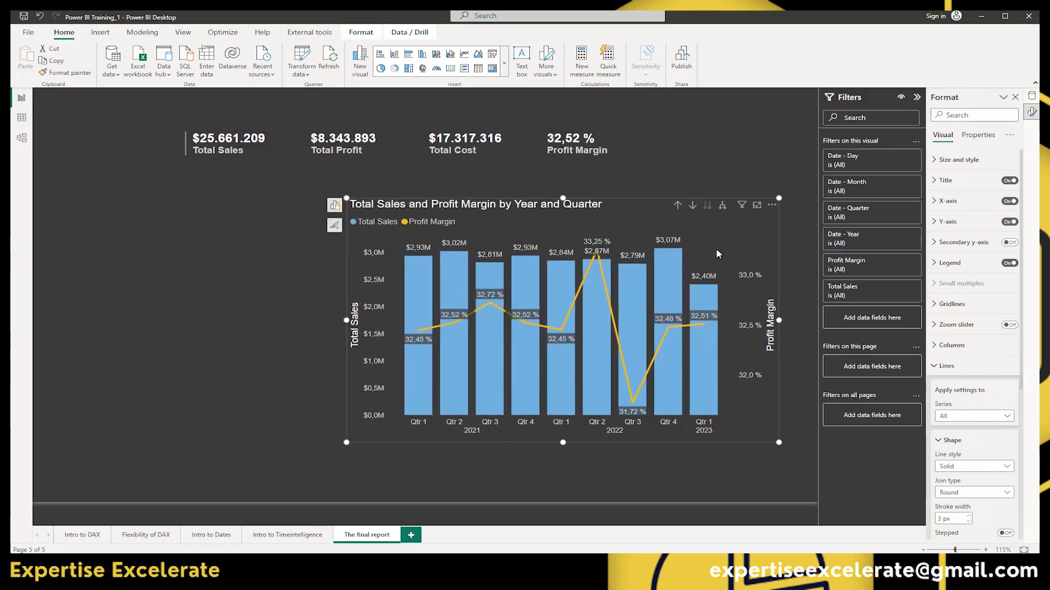
pyautogui.moveTo(718, 254); pyautogui.dragTo(753, 264)
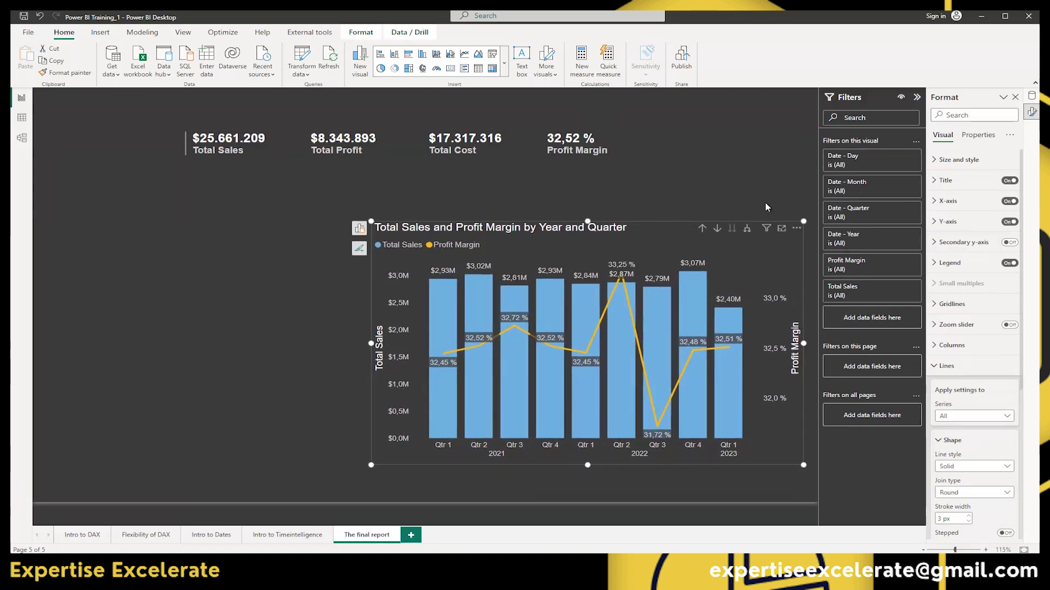
pyautogui.click(746, 166)
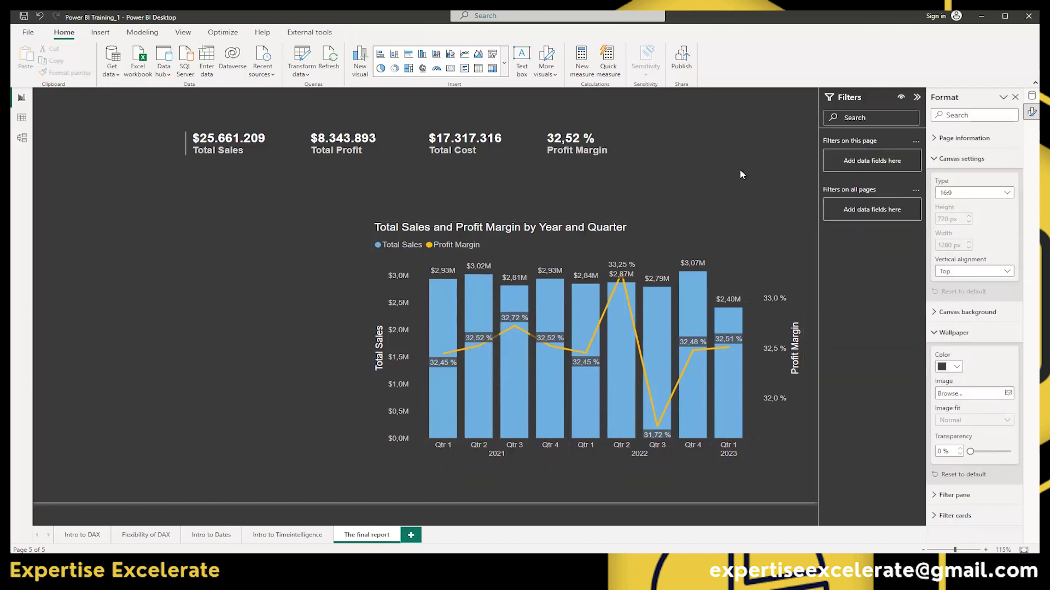
# - Enter the title "The Final Report" in the empty text box above the multi-row card
pyautogui.click(490, 113)
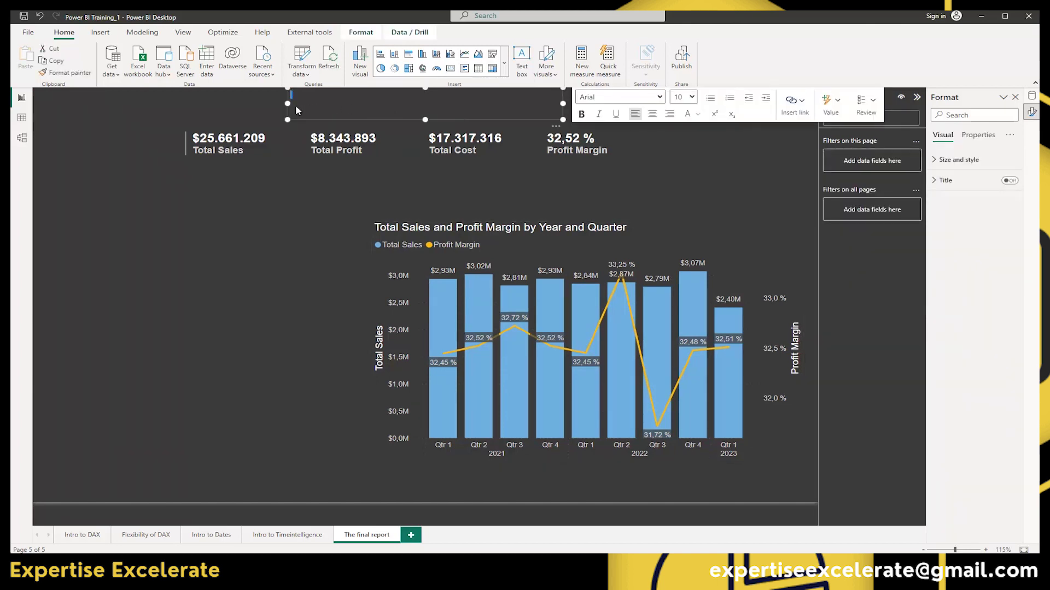
pyautogui.click(325, 156)
pyautogui.click(339, 116)
pyautogui.write('The final rep')
pyautogui.press('BackSpace')
pyautogui.press('BackSpace')
pyautogui.press('BackSpace')
pyautogui.press('BackSpace')
pyautogui.press('BackSpace')
pyautogui.press('BackSpace')
pyautogui.write('ina')
# - Center the report title text and set its font size to 28
pyautogui.hotkey('ctrl', 'a')
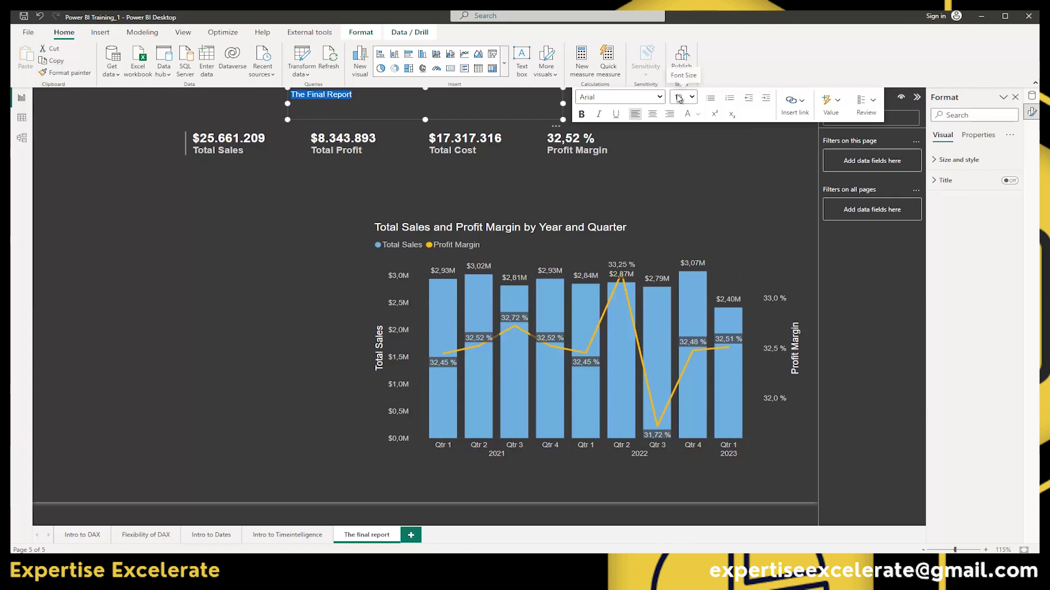
pyautogui.click(652, 114)
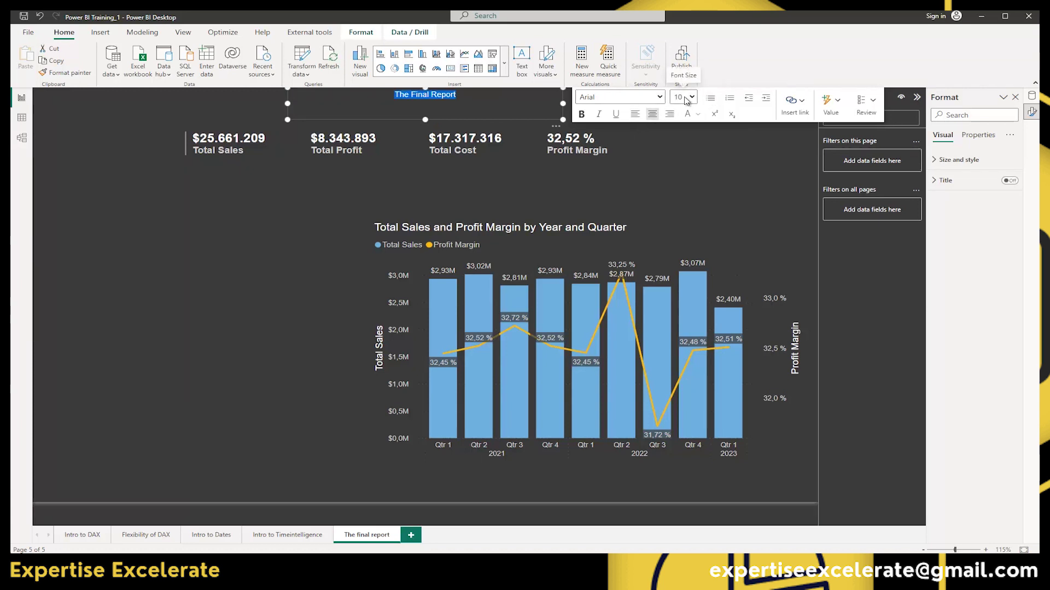
pyautogui.click(682, 98)
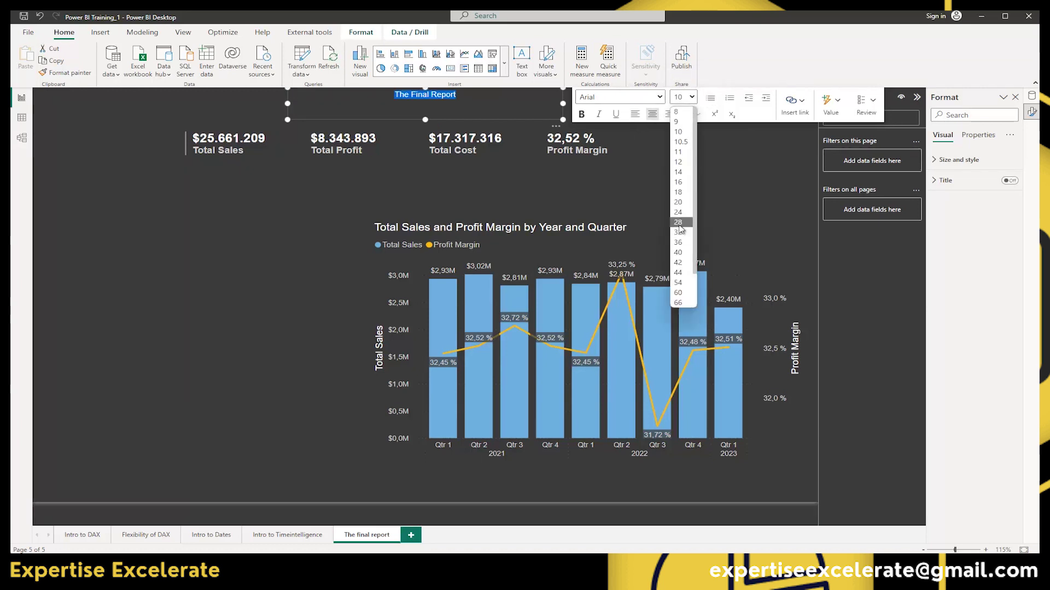
pyautogui.click(676, 222)
pyautogui.click(304, 278)
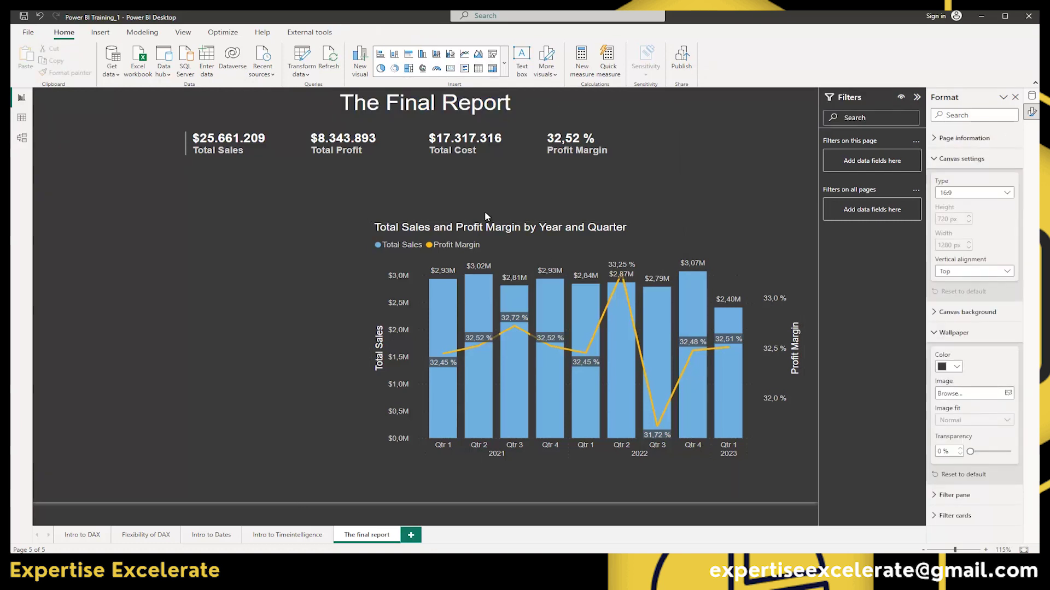
# - Set the combo chart's legend position to Bottom center, keeping its Y-axis switched on
pyautogui.click(751, 249)
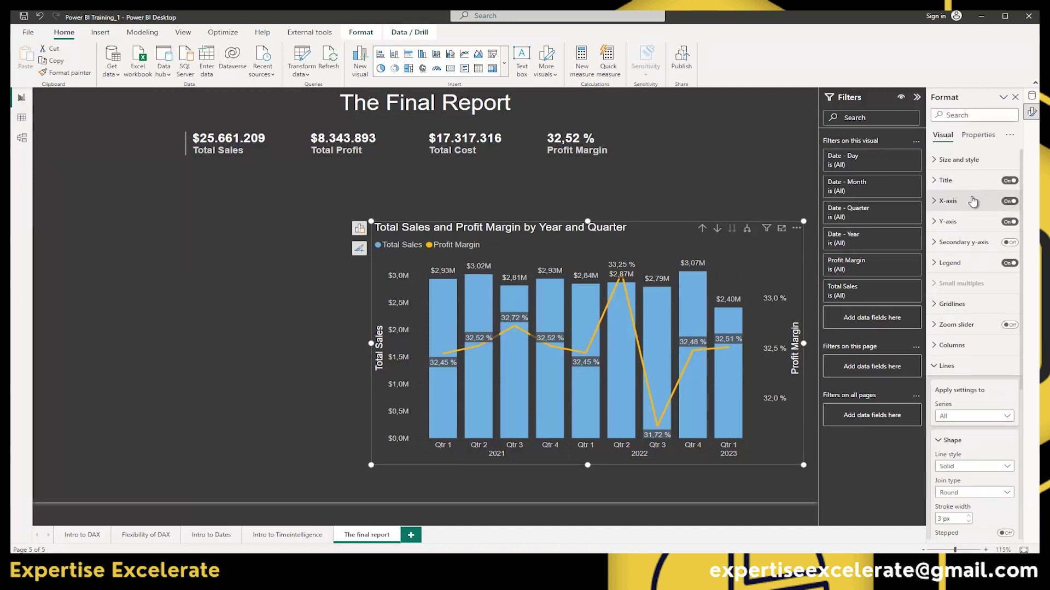
pyautogui.click(1009, 222)
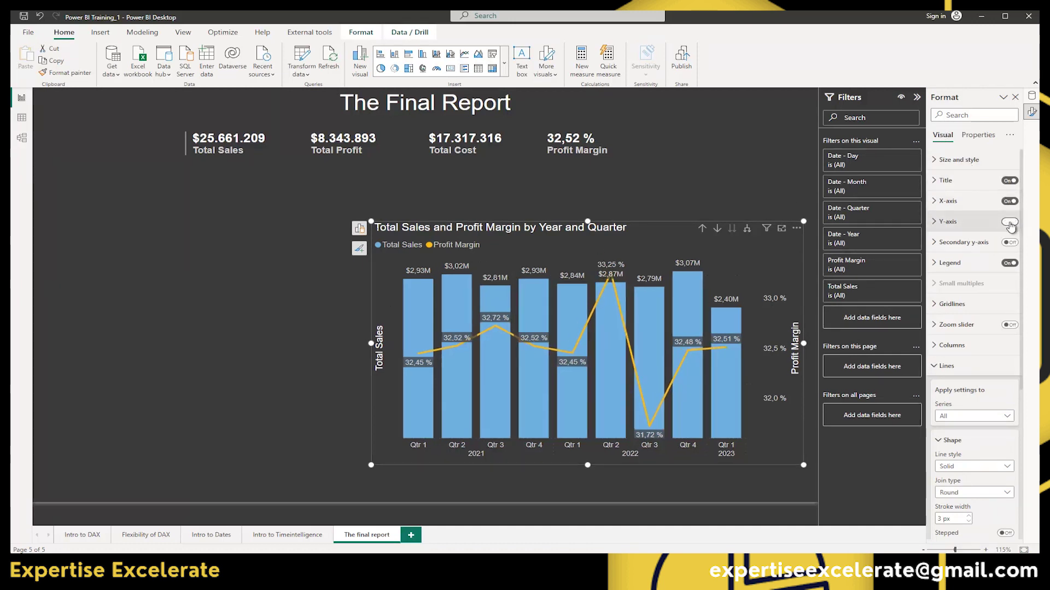
pyautogui.click(1009, 222)
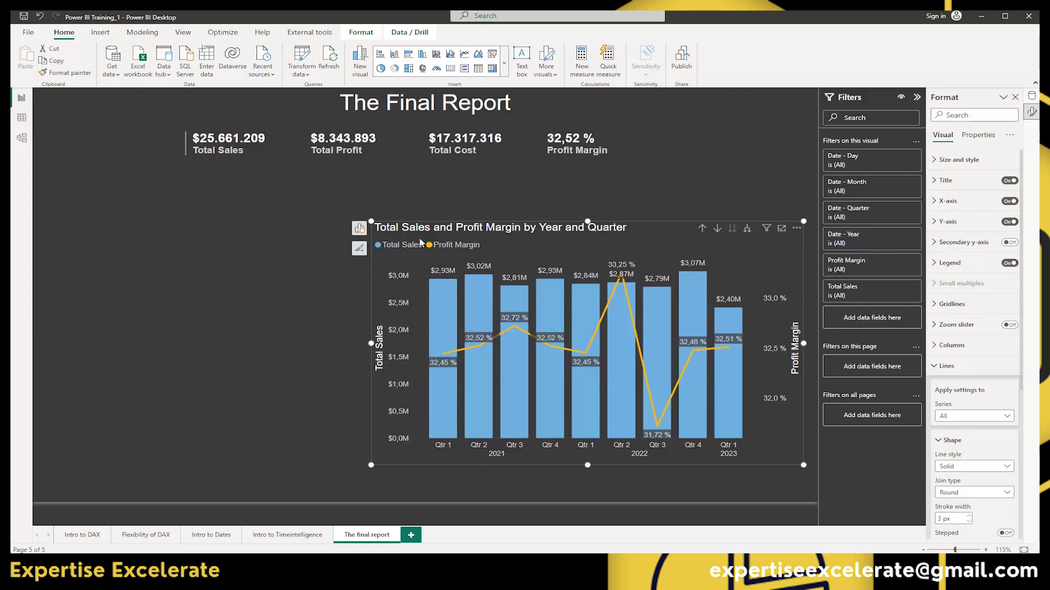
pyautogui.click(935, 266)
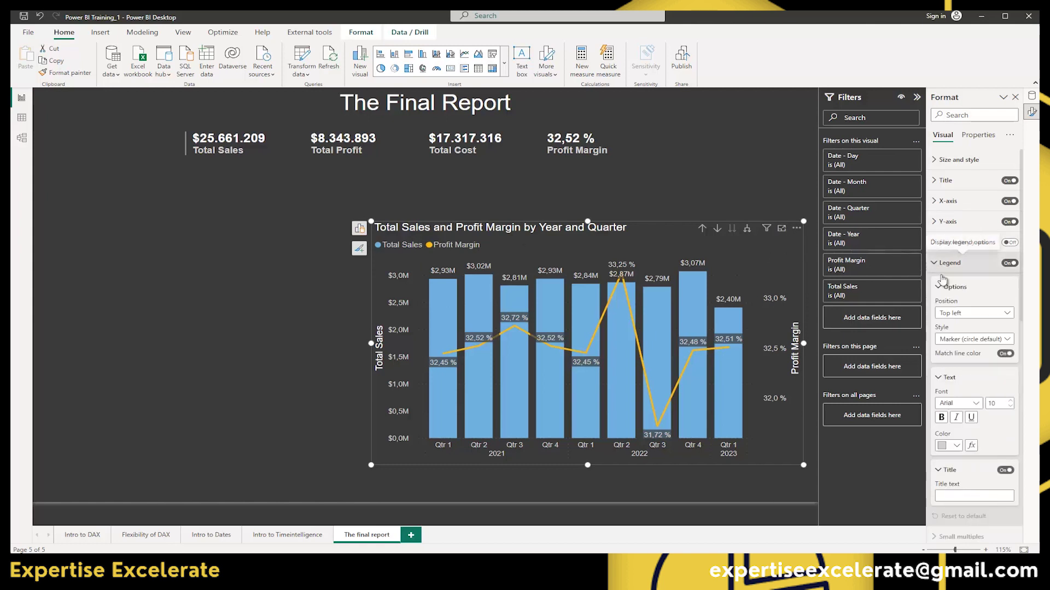
pyautogui.click(960, 316)
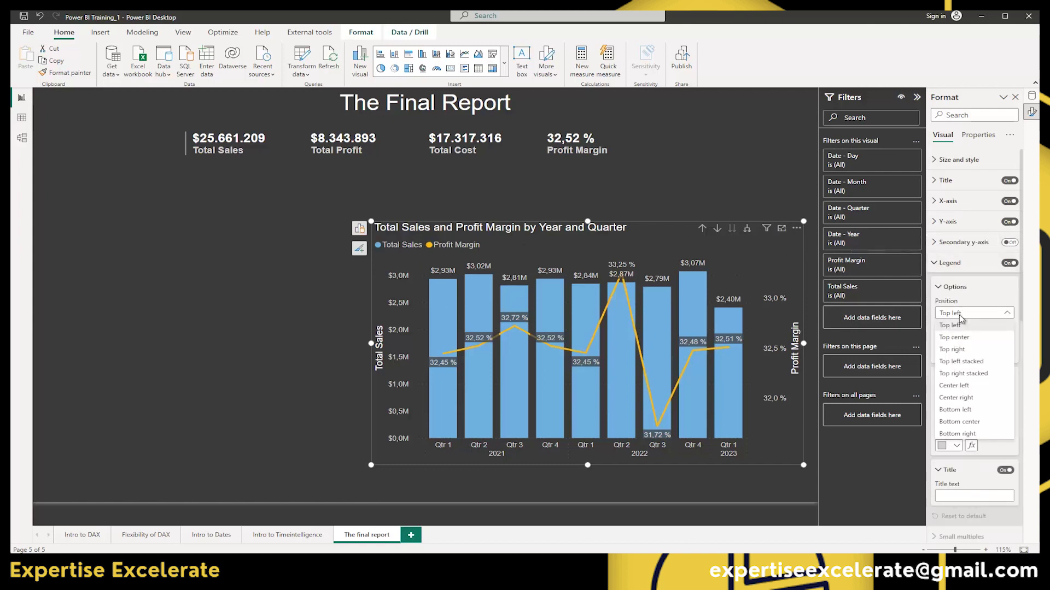
pyautogui.click(955, 425)
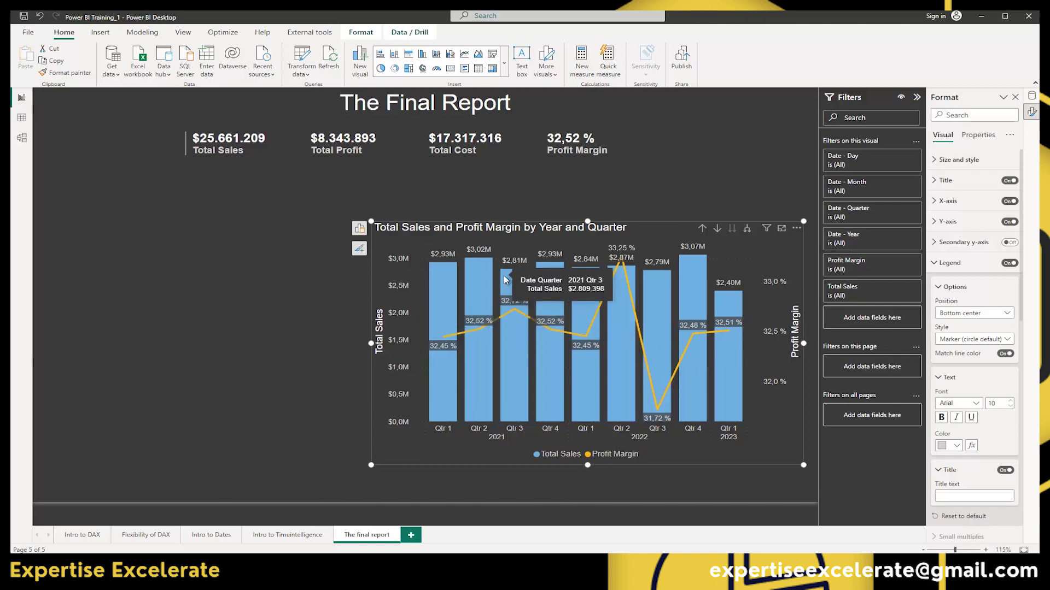
pyautogui.click(284, 310)
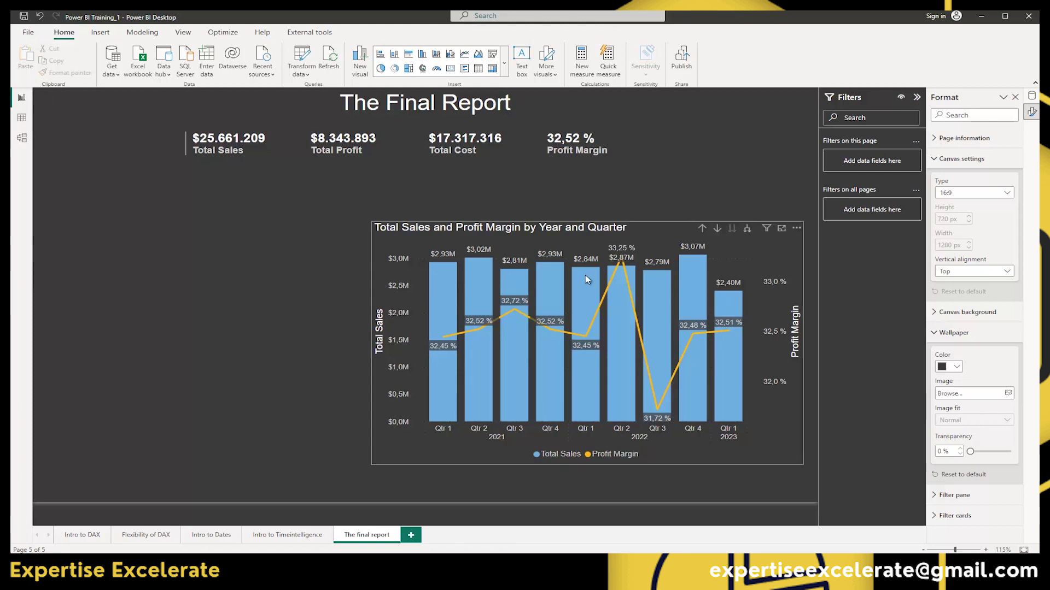
# - Insert a donut chart and fit it into the empty area beside the combo chart
pyautogui.click(395, 68)
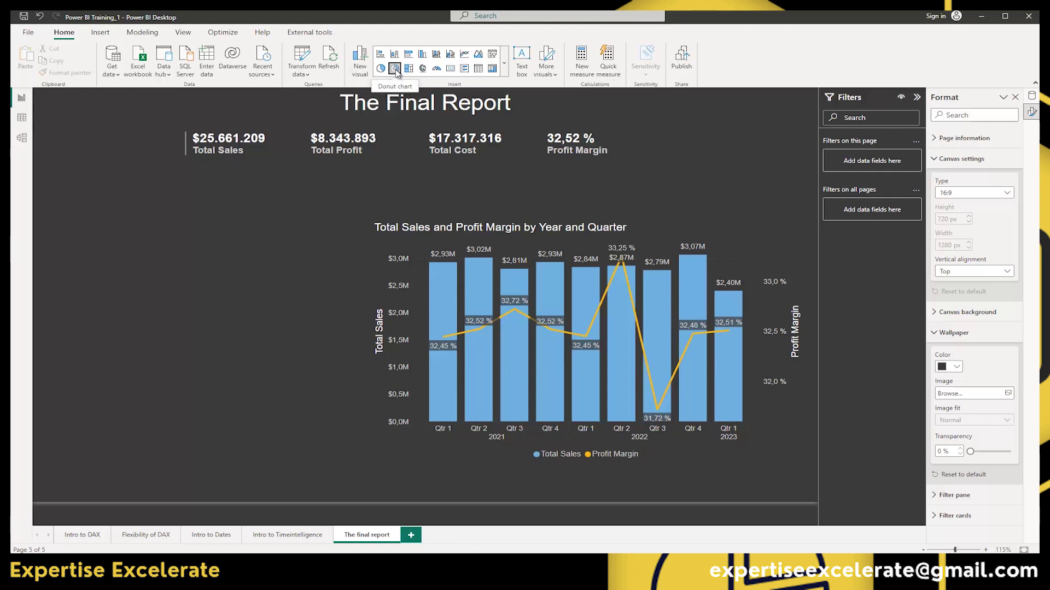
pyautogui.moveTo(463, 345); pyautogui.dragTo(355, 330)
pyautogui.click(340, 321)
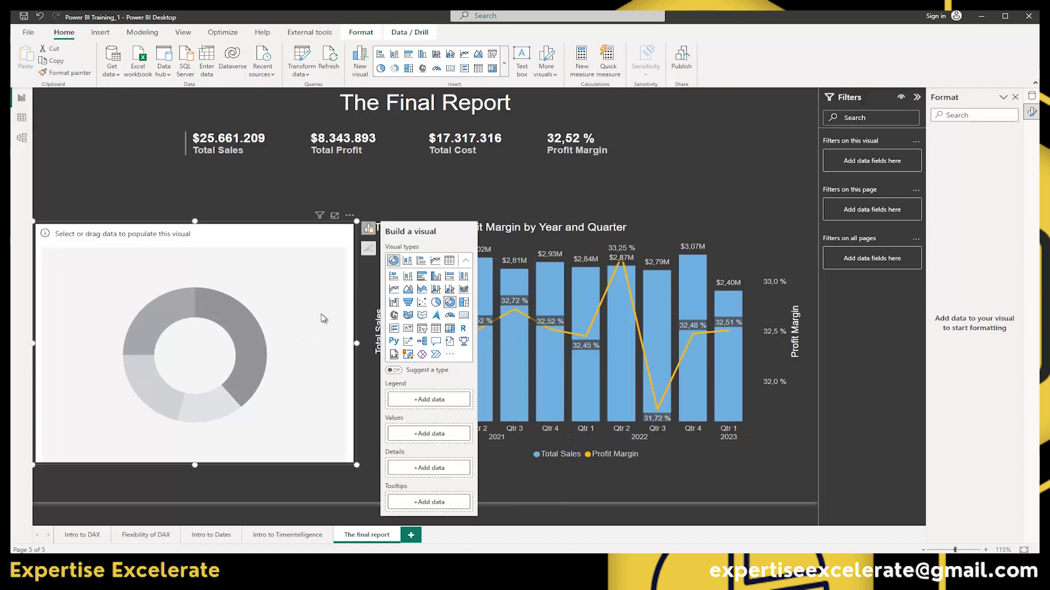
# - Add the Total Profit measure as the donut chart's values and the Product table's Product Name as its legend
pyautogui.click(433, 434)
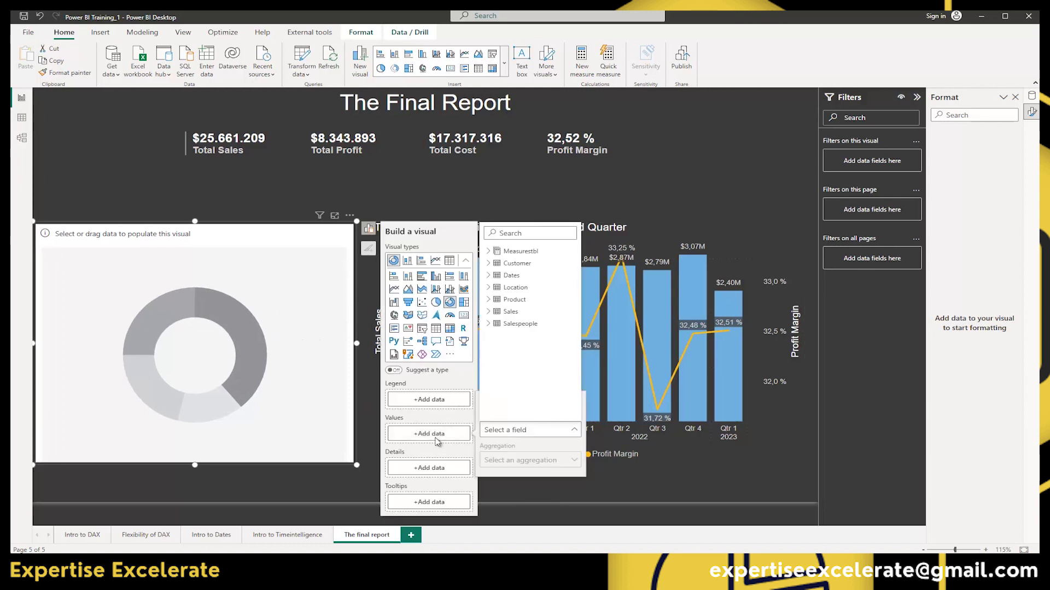
pyautogui.click(488, 252)
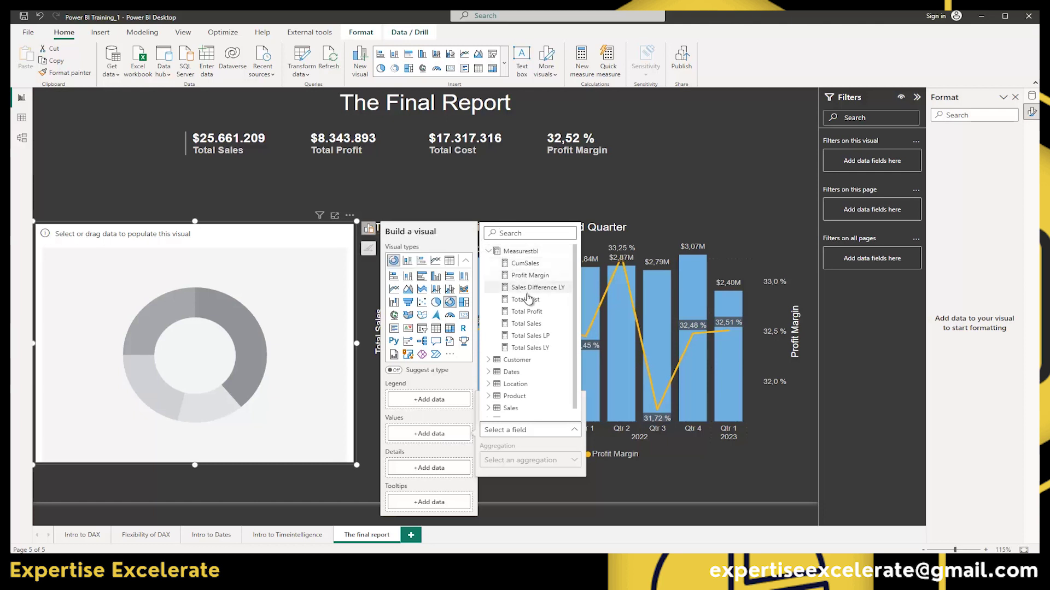
pyautogui.click(527, 311)
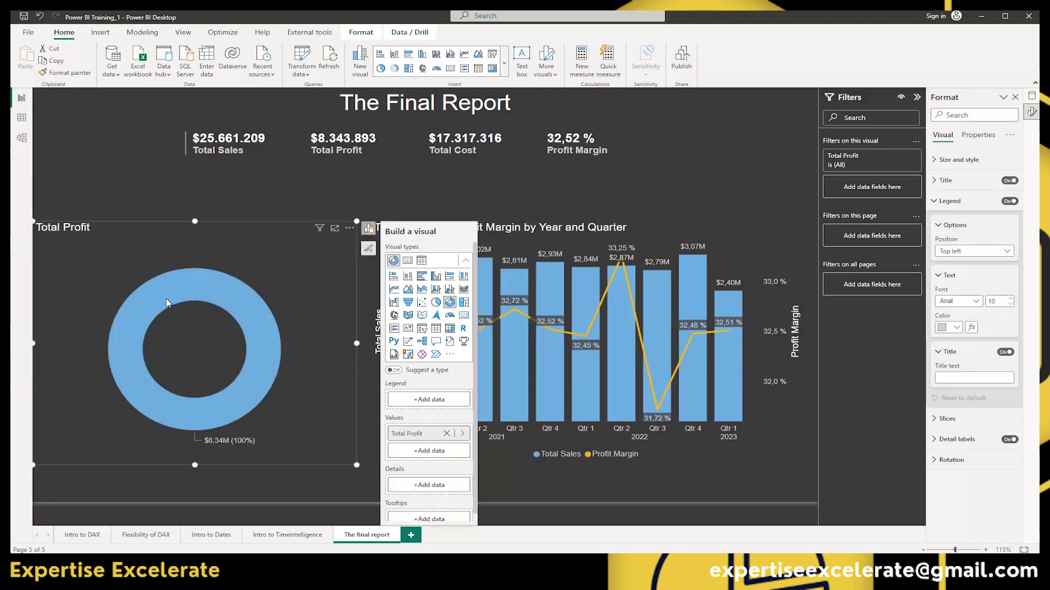
pyautogui.click(440, 401)
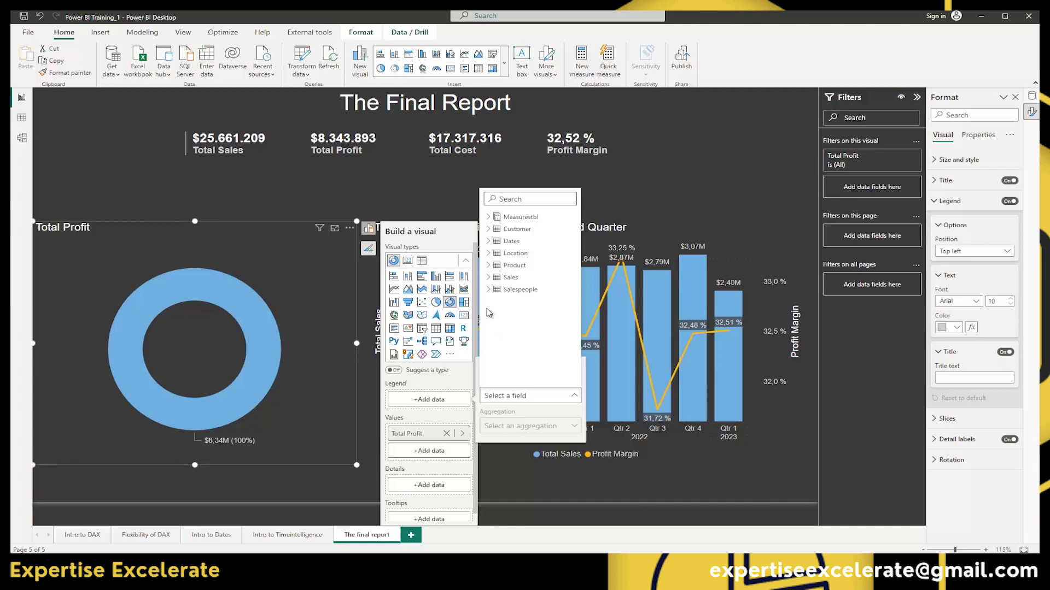
pyautogui.click(488, 266)
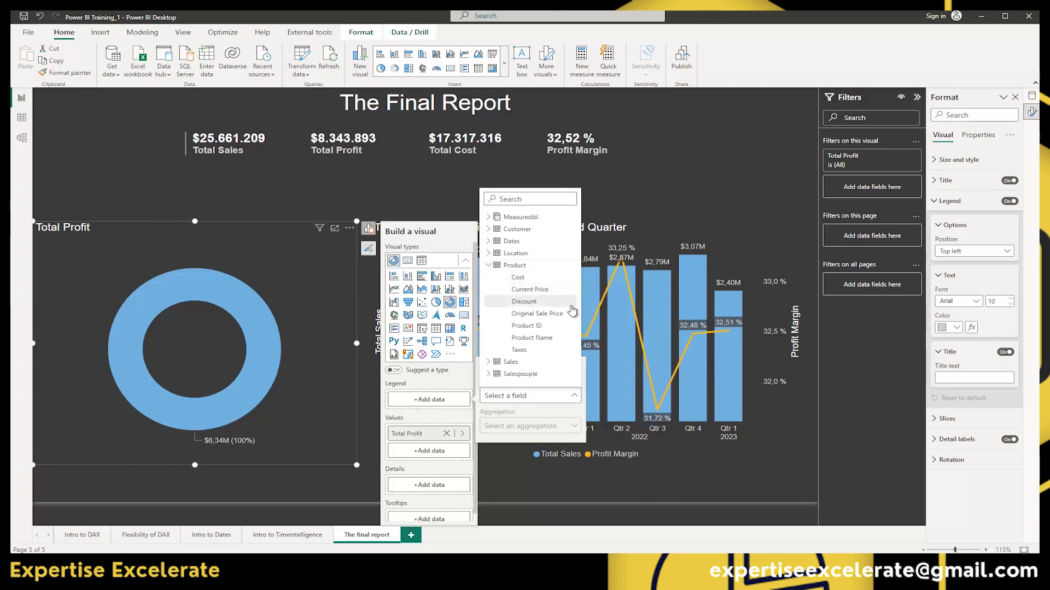
pyautogui.click(545, 338)
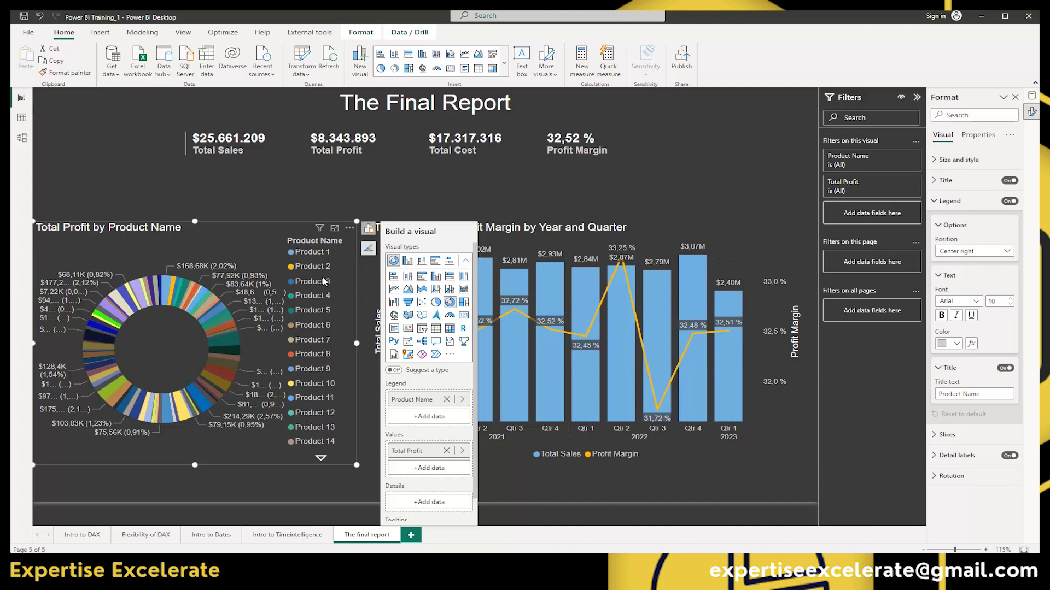
# - Start a new group on the Product table's Product Name field and name it "Category"
pyautogui.click(1031, 98)
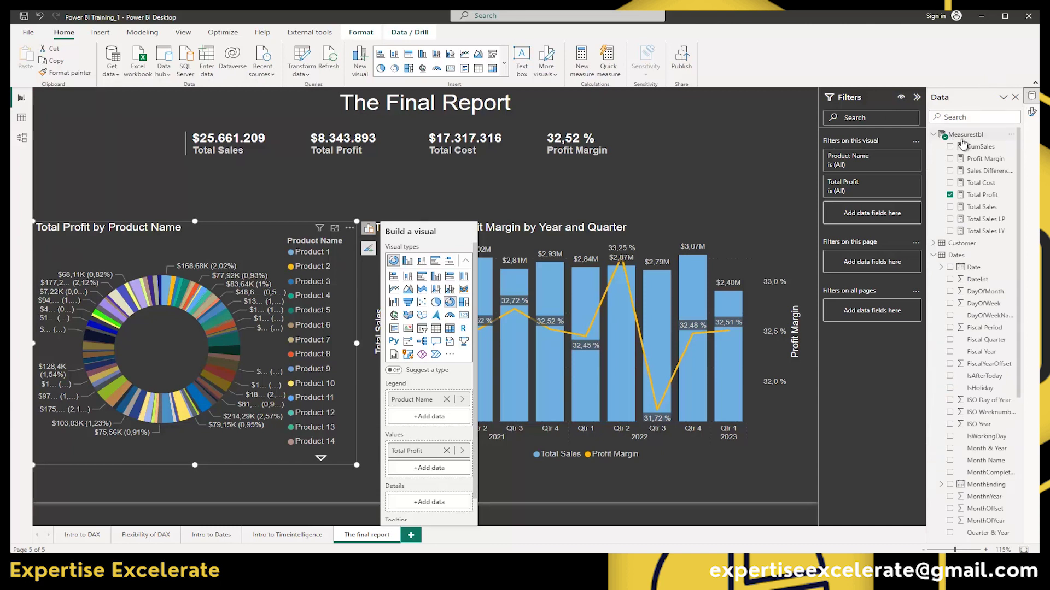
pyautogui.click(933, 135)
pyautogui.click(933, 161)
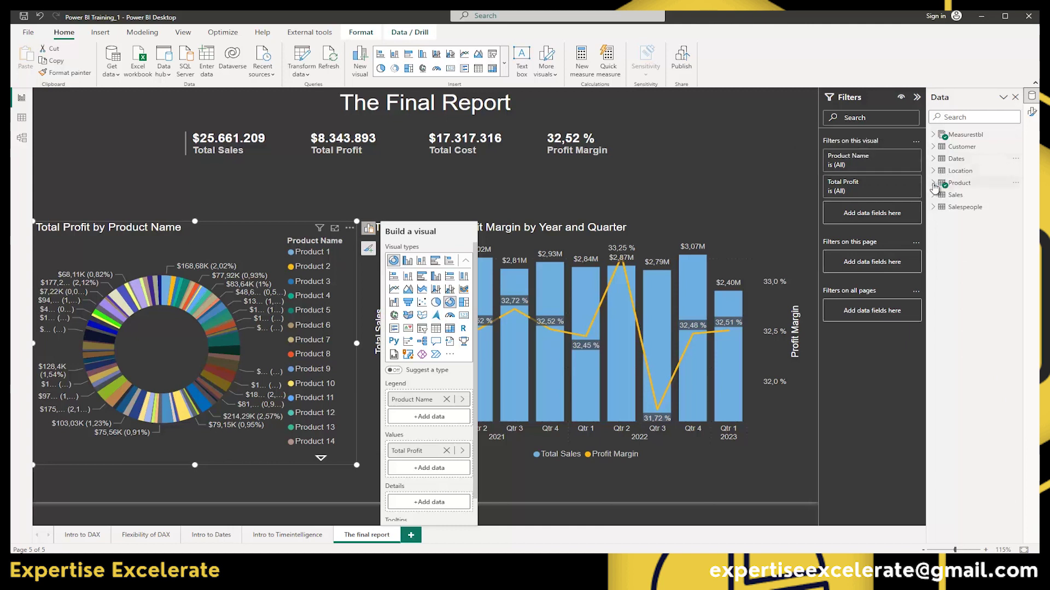
pyautogui.click(932, 184)
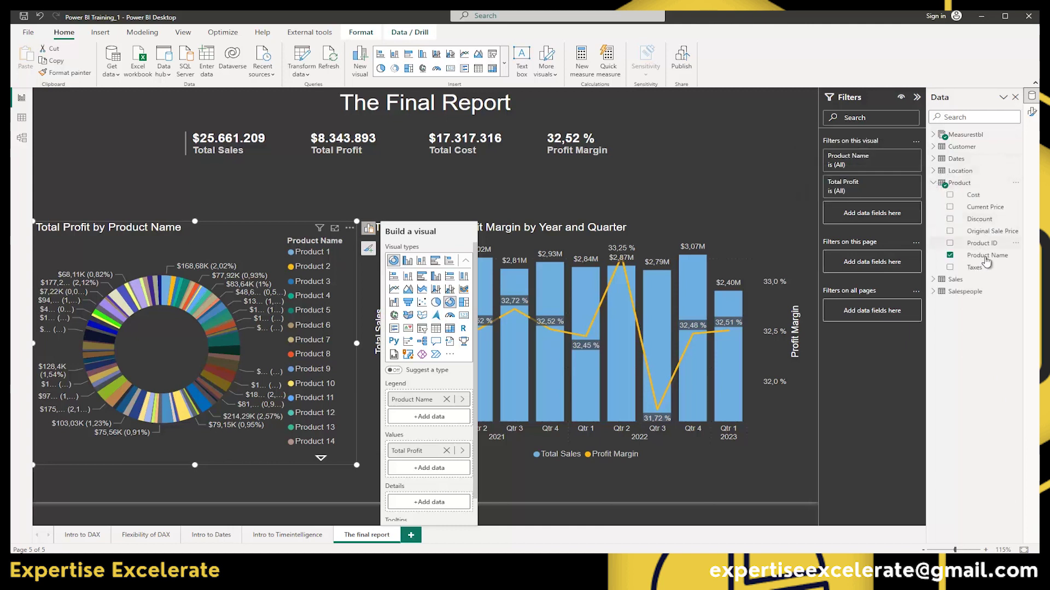
pyautogui.click(1016, 256)
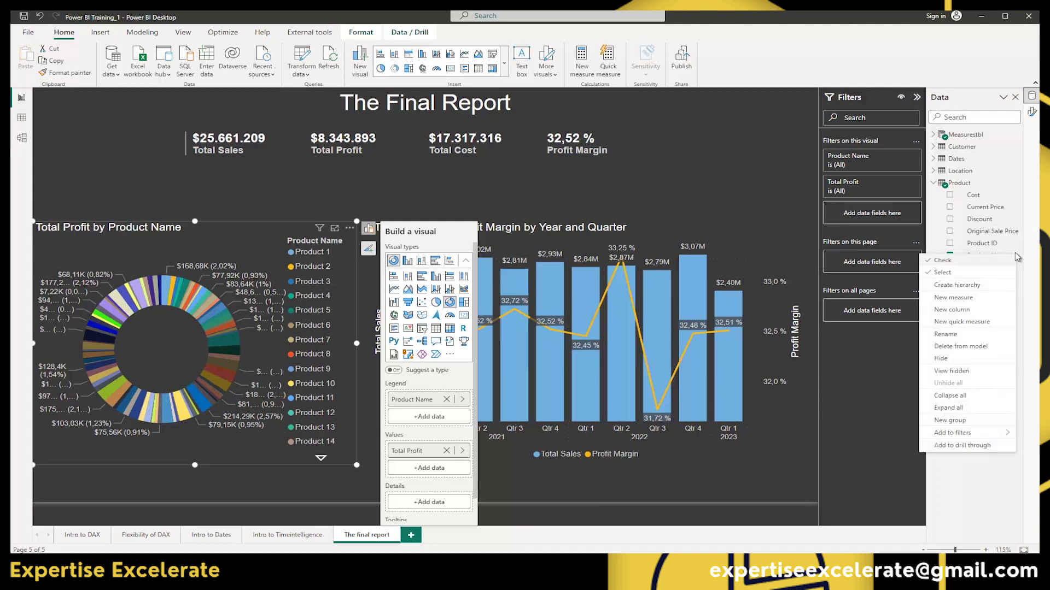
pyautogui.click(958, 420)
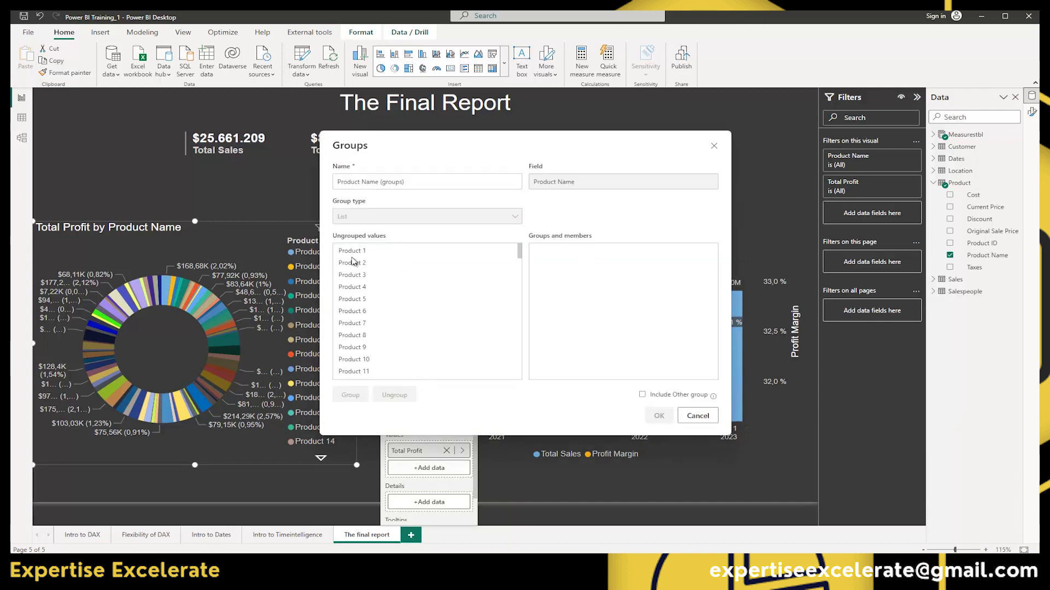
pyautogui.moveTo(416, 182); pyautogui.dragTo(334, 178)
pyautogui.write('C')
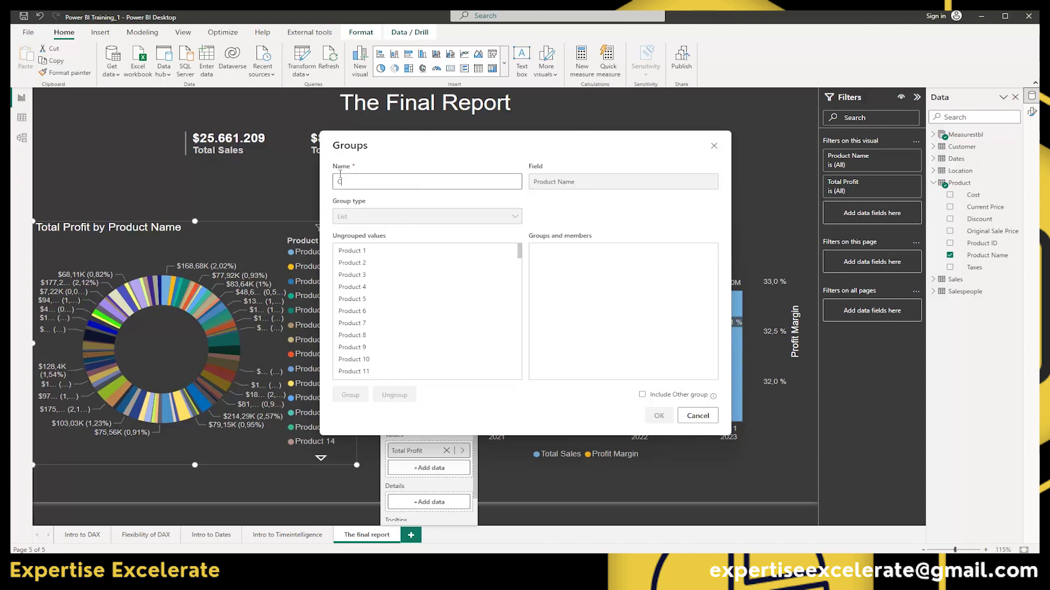
pyautogui.write('ategory')
# - Group the values Product 1 through Product 47 together in the Category grouping
pyautogui.click(367, 252)
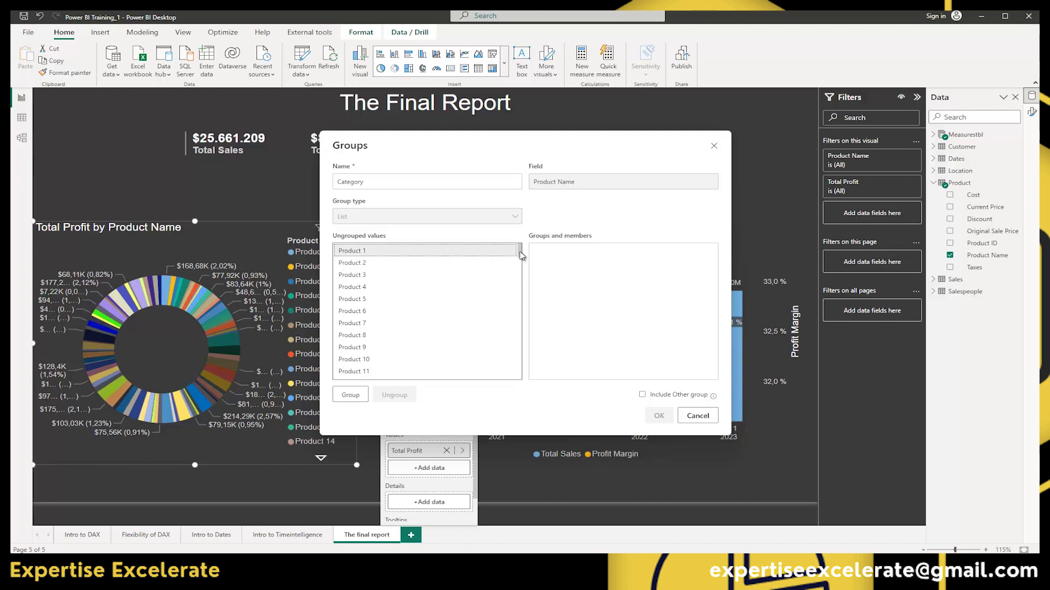
pyautogui.moveTo(519, 252); pyautogui.dragTo(521, 312)
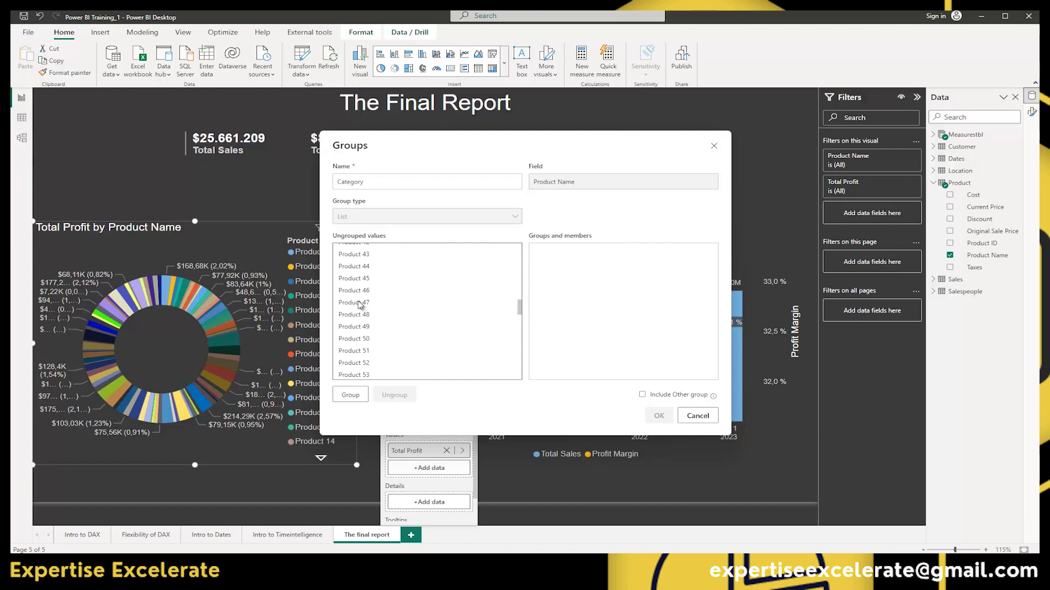
pyautogui.keyDown('shift'); pyautogui.click(359, 304); pyautogui.keyUp('shift')
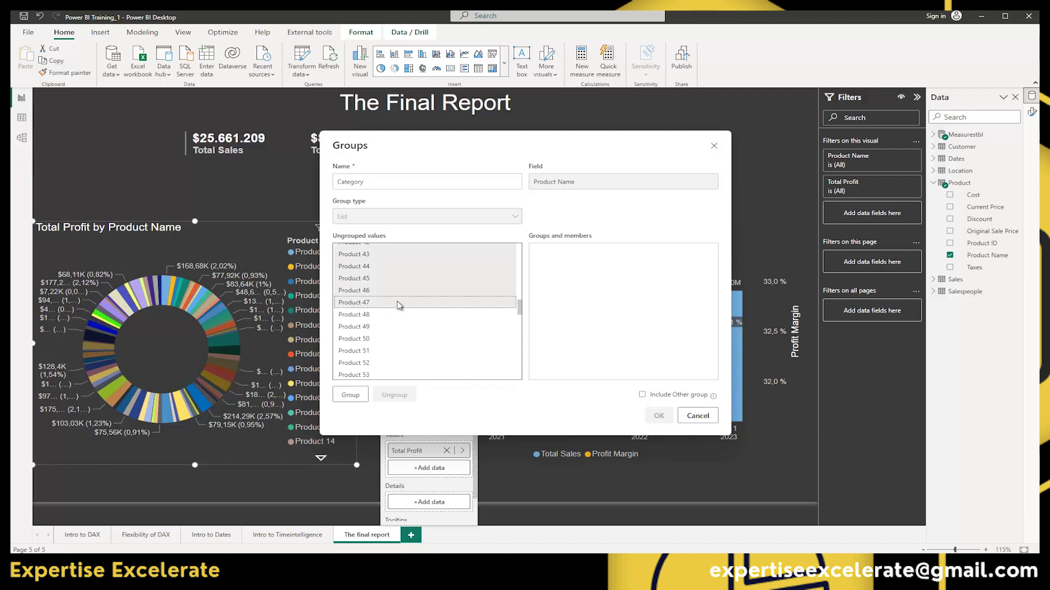
pyautogui.click(348, 395)
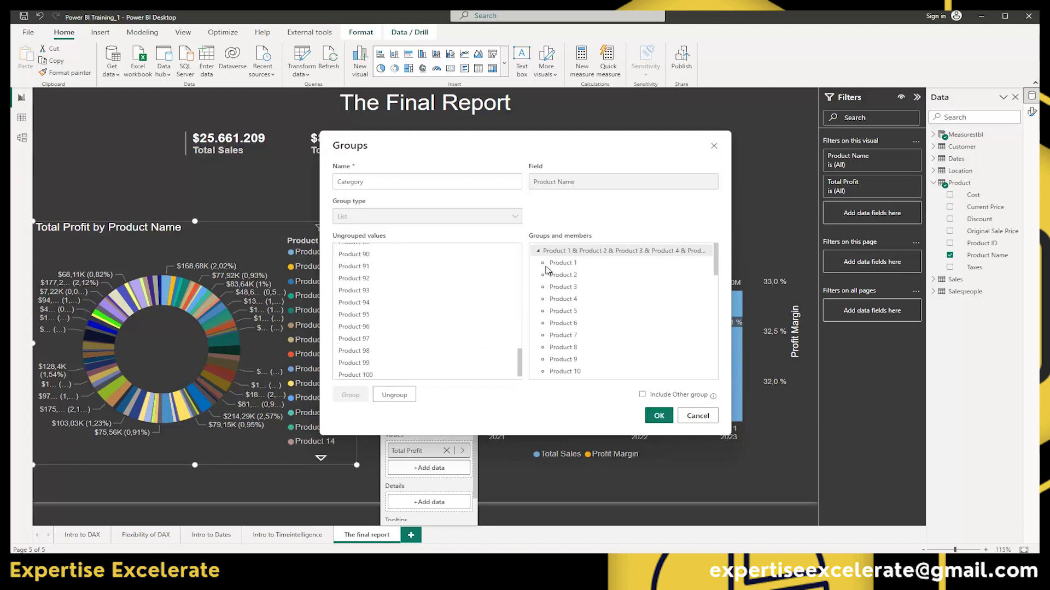
# - Rename the group containing Product 1 through Product 47 as "Basic" and collapse its member list
pyautogui.doubleClick(565, 251)
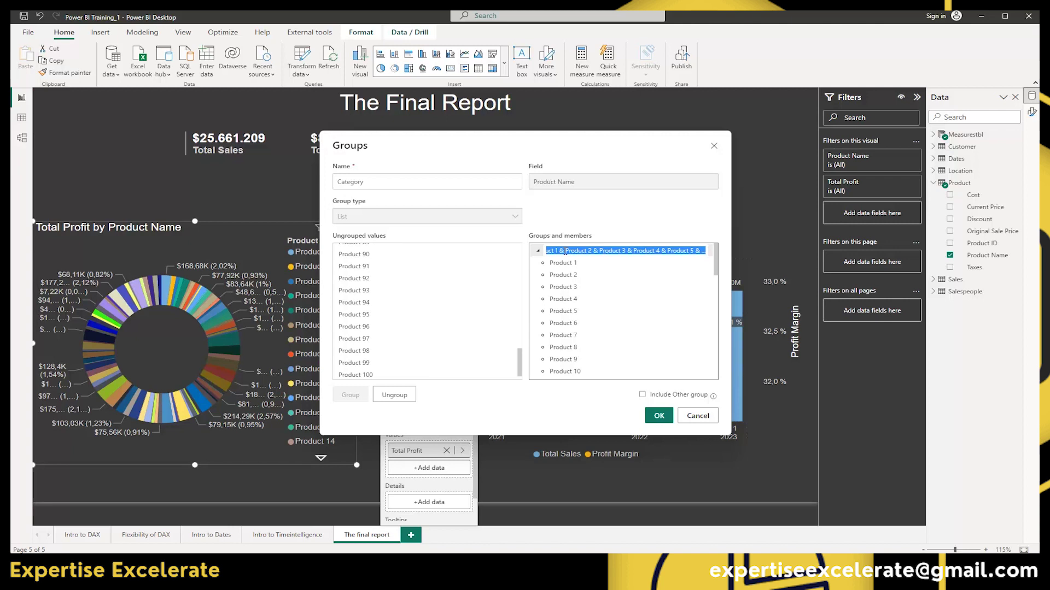
pyautogui.write('Basic')
pyautogui.press('Return')
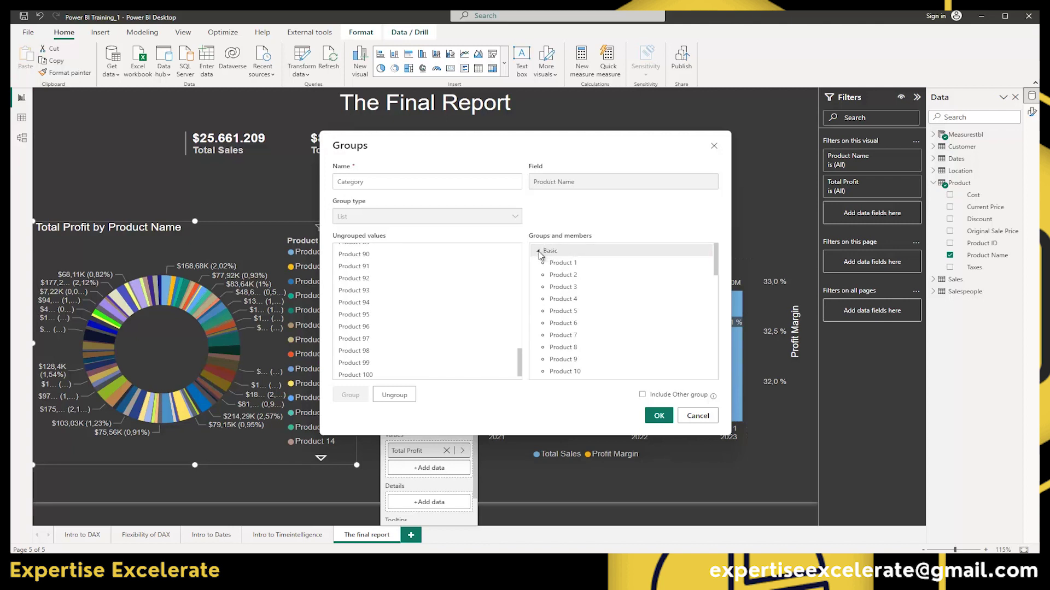
pyautogui.click(538, 251)
# - Group the values Product 48 through Product 74 together in the Category grouping
pyautogui.moveTo(524, 369); pyautogui.dragTo(523, 262)
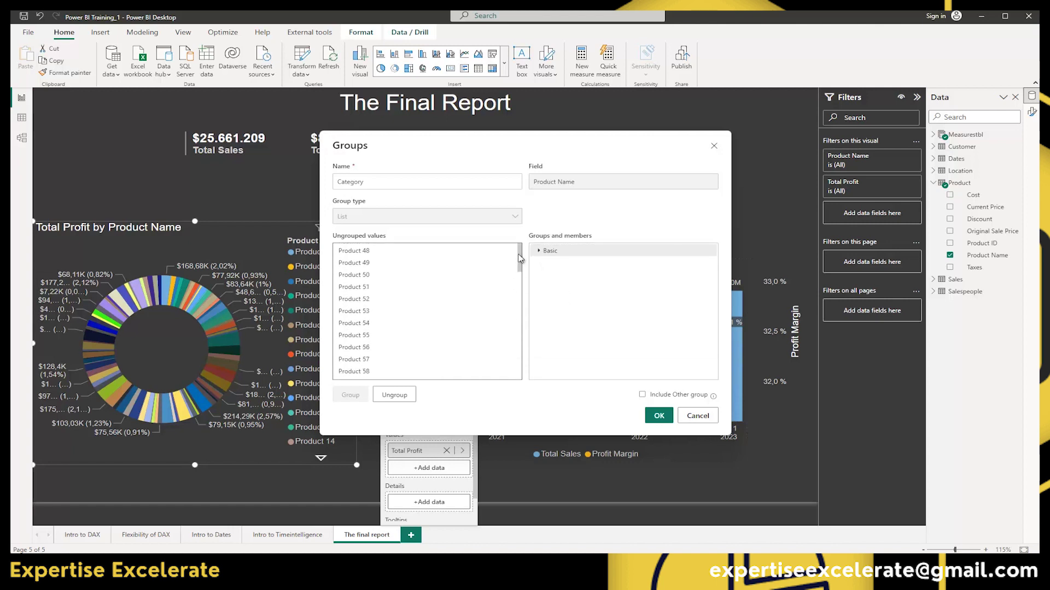
pyautogui.click(484, 254)
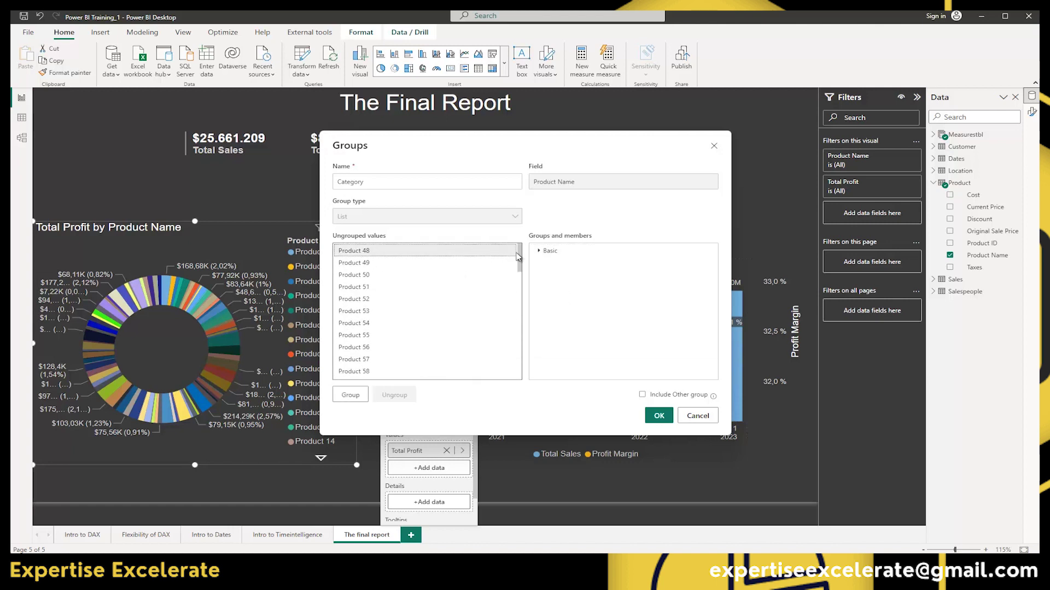
pyautogui.moveTo(518, 257); pyautogui.dragTo(512, 300)
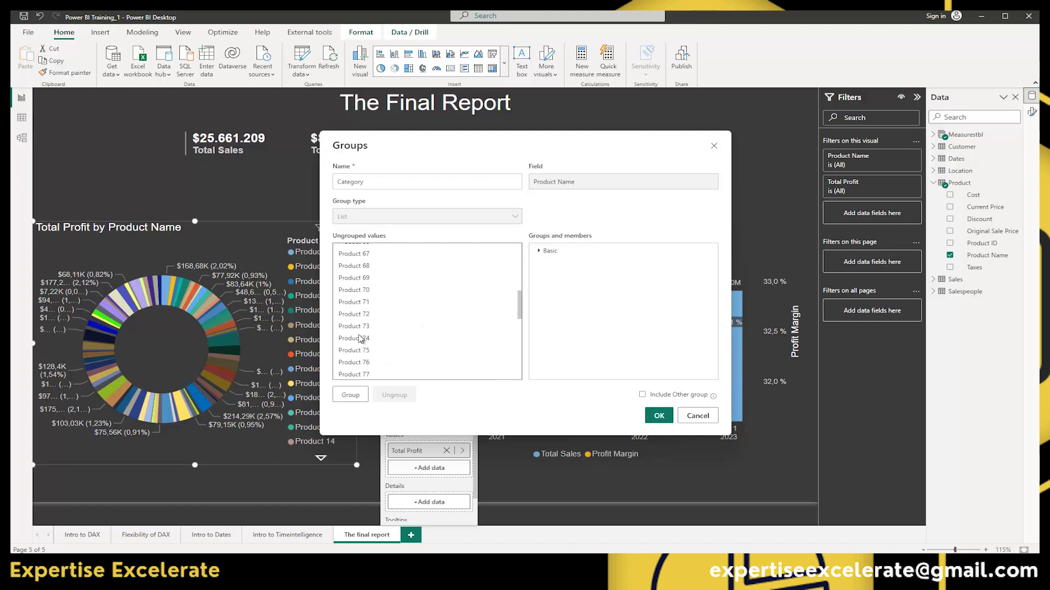
pyautogui.keyDown('shift'); pyautogui.click(361, 339); pyautogui.keyUp('shift')
pyautogui.click(350, 395)
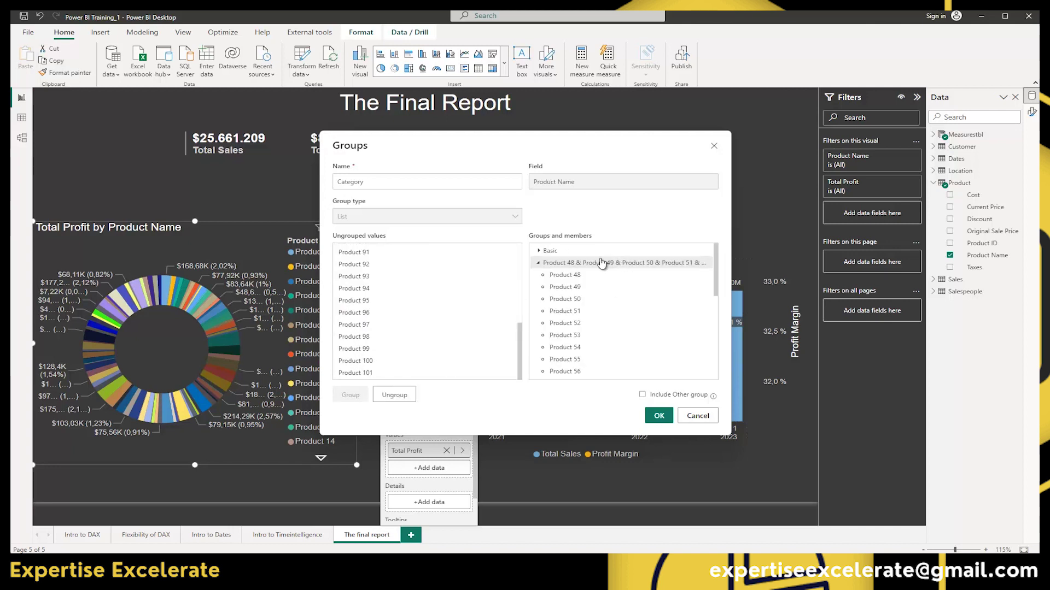
# - Rename the group starting with Product 48 as "Advanced" and collapse its member list
pyautogui.click(578, 263)
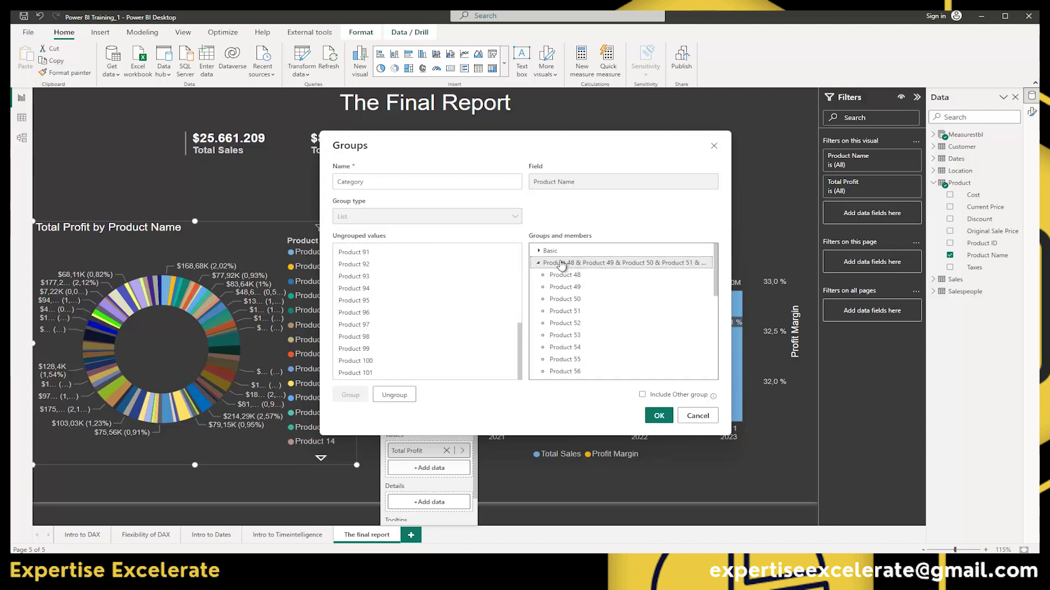
pyautogui.click(561, 264)
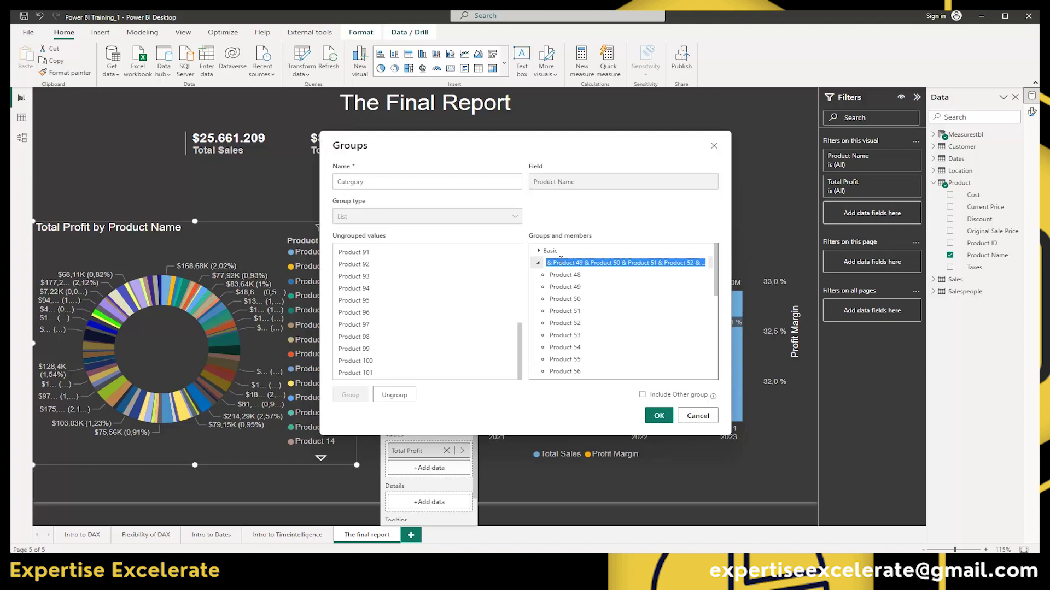
pyautogui.write('Advanced')
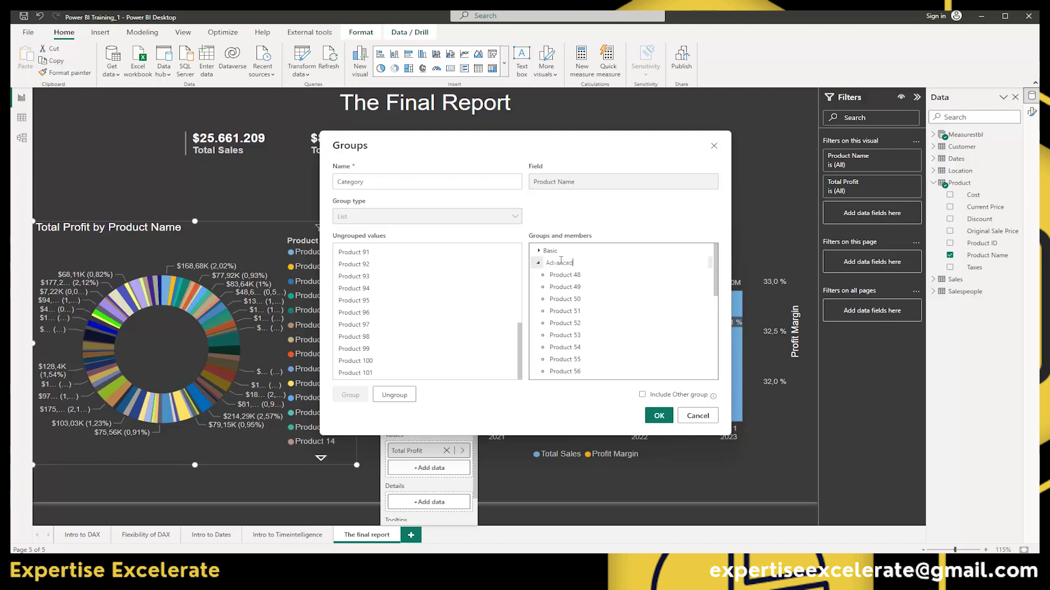
pyautogui.press('Return')
pyautogui.click(538, 251)
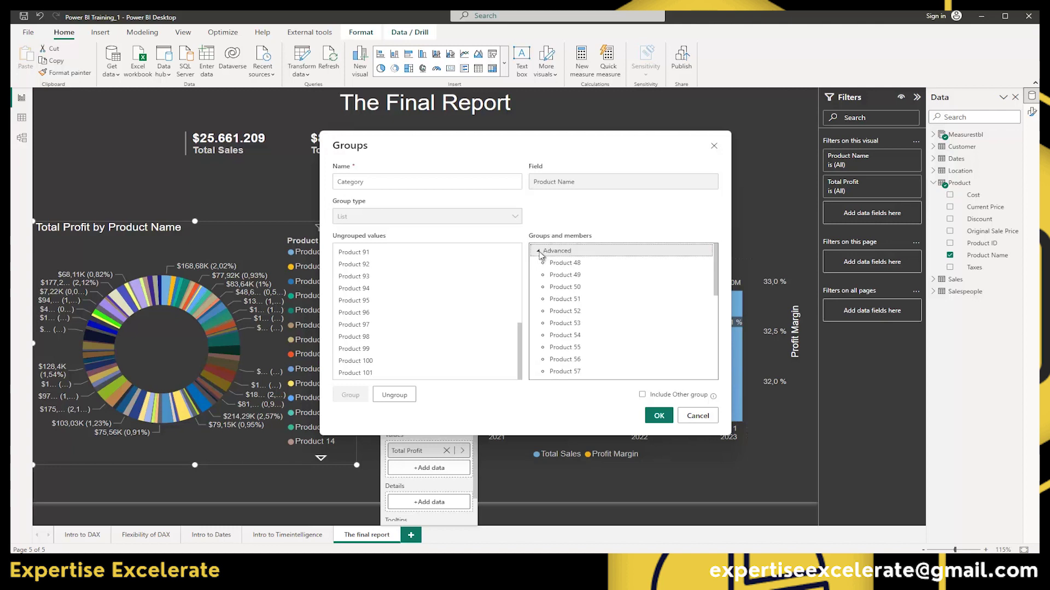
# - Group all remaining ungrouped product values together in the Category grouping
pyautogui.click(368, 252)
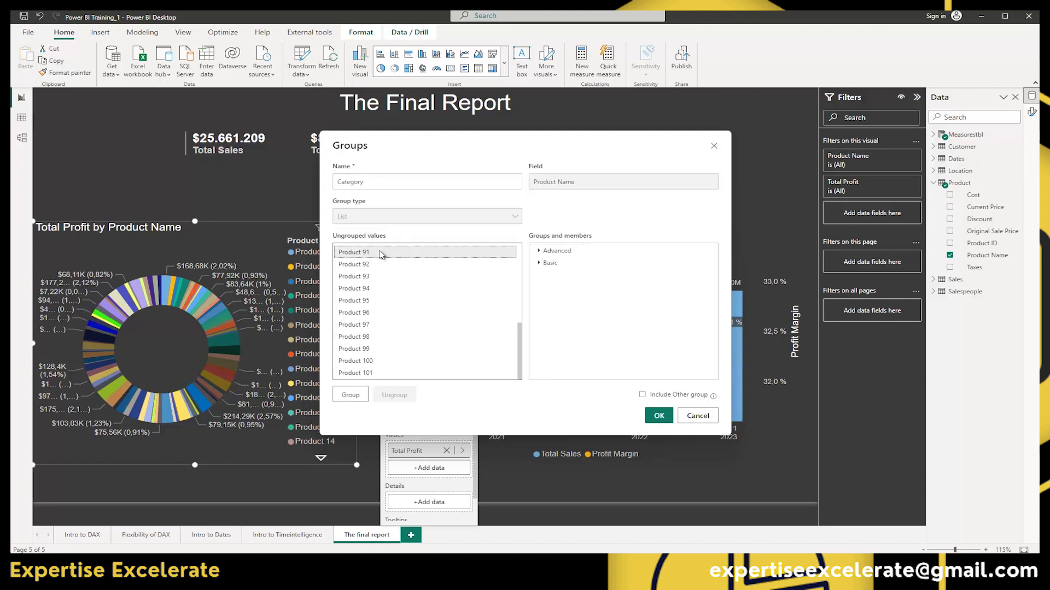
pyautogui.hotkey('ctrl', 'a')
pyautogui.click(354, 394)
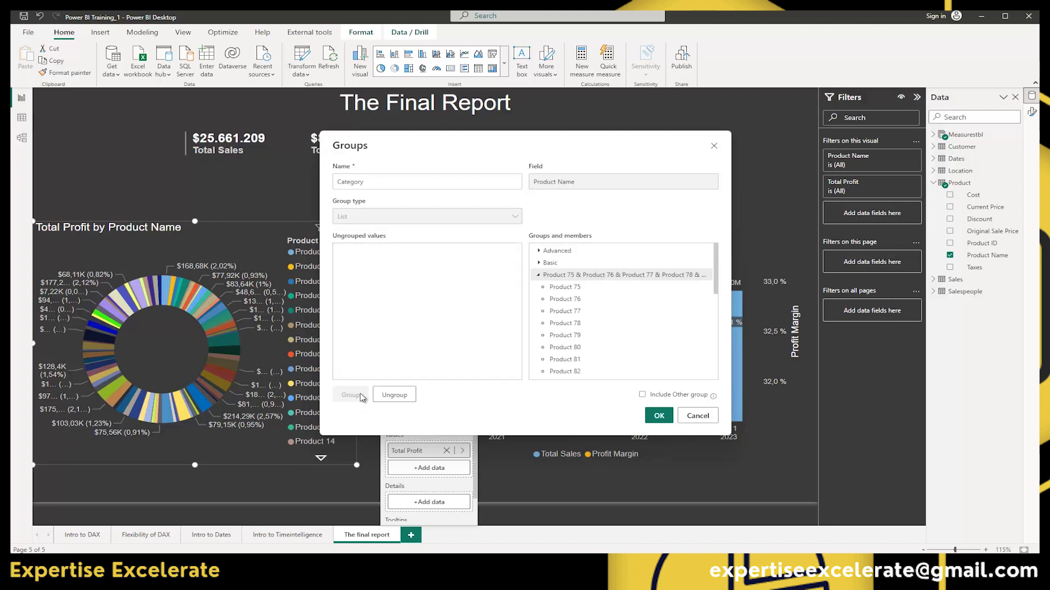
# - Rename the group starting with Product 75 as "Excellence" and save the Category grouping
pyautogui.doubleClick(557, 275)
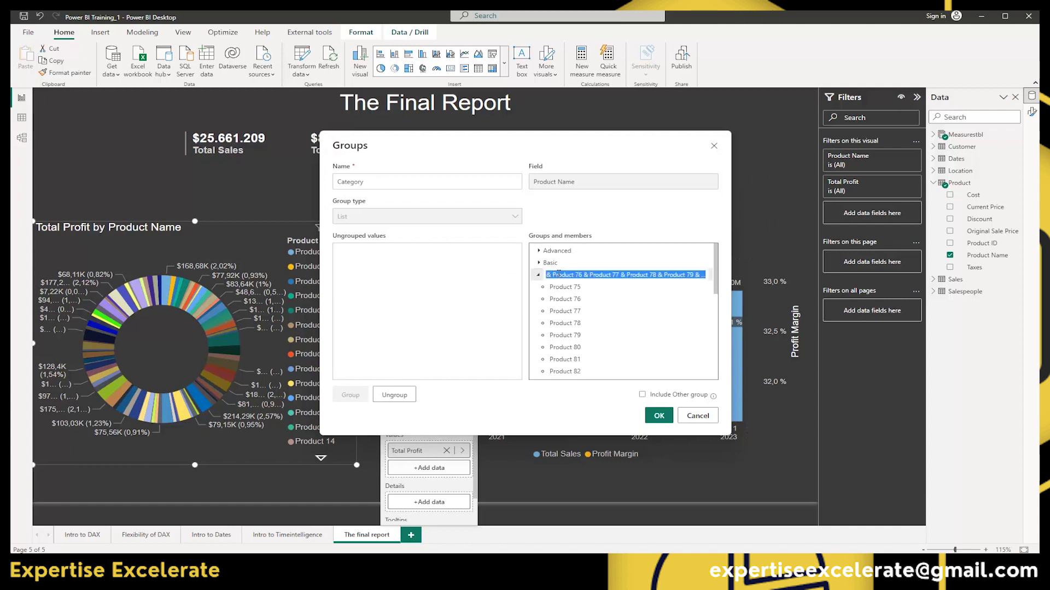
pyautogui.write('Exc')
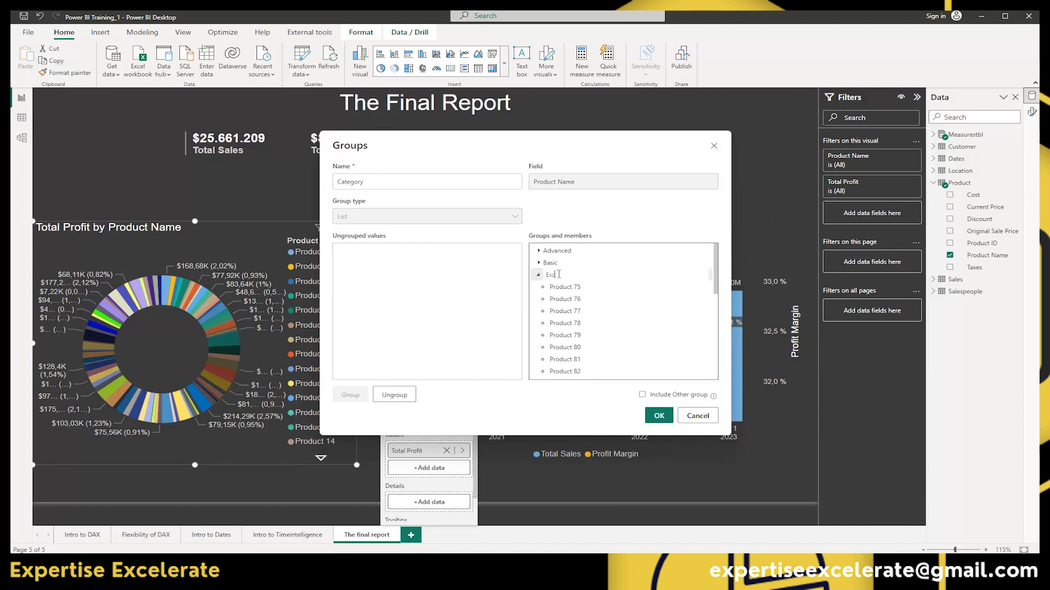
pyautogui.write('ellence')
pyautogui.press('Return')
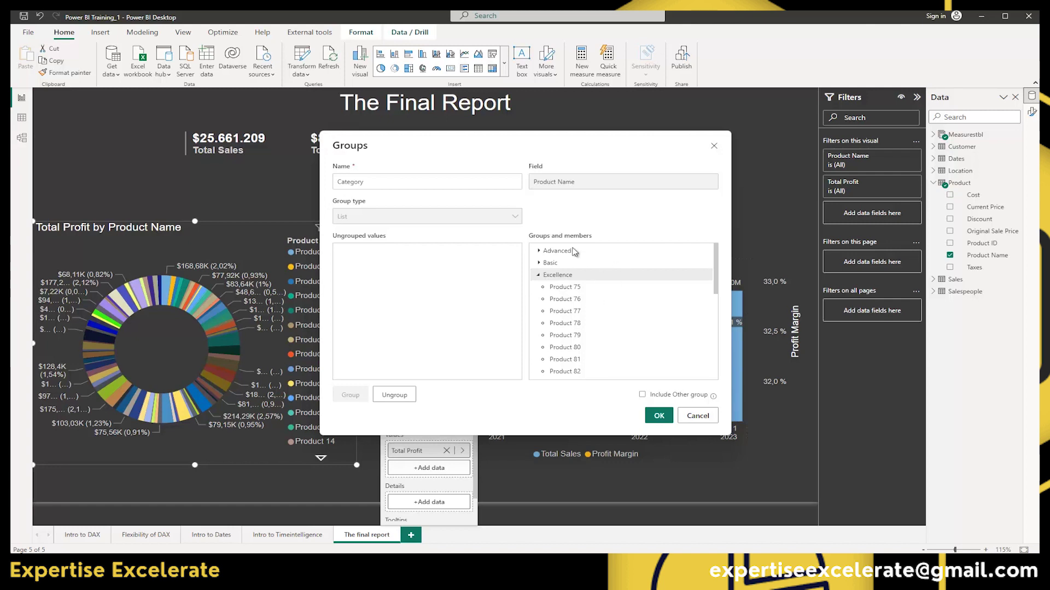
pyautogui.click(539, 276)
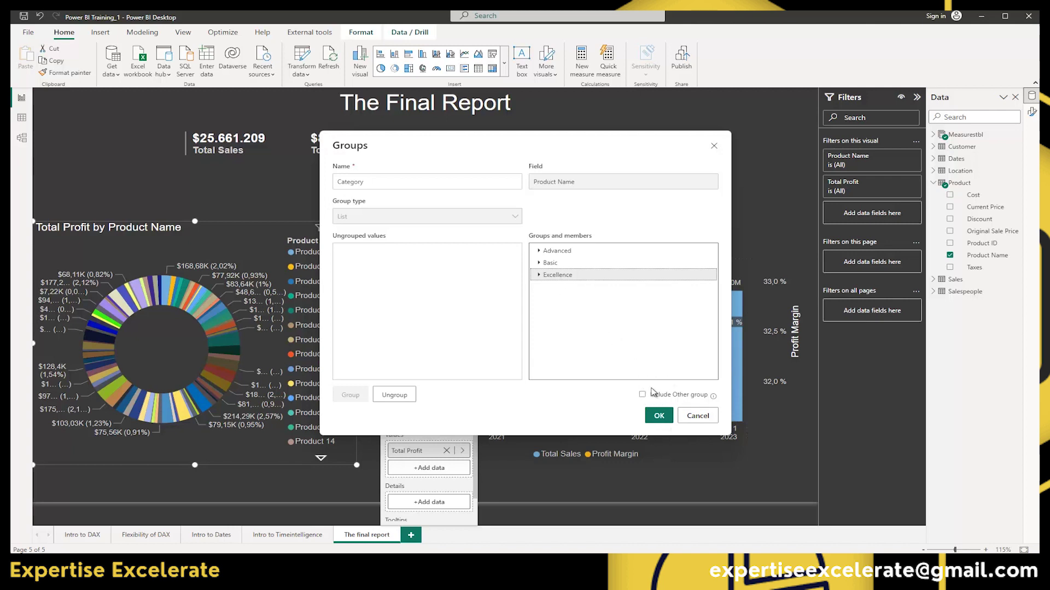
pyautogui.click(659, 416)
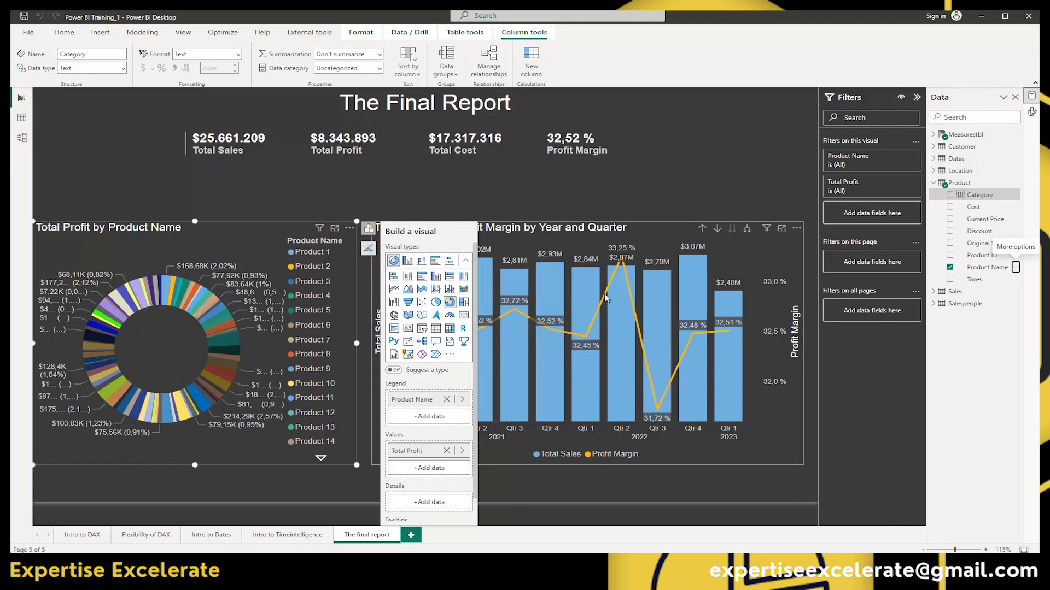
# - Replace Product Name with the Product table's Category field as the donut chart's legend
pyautogui.click(446, 400)
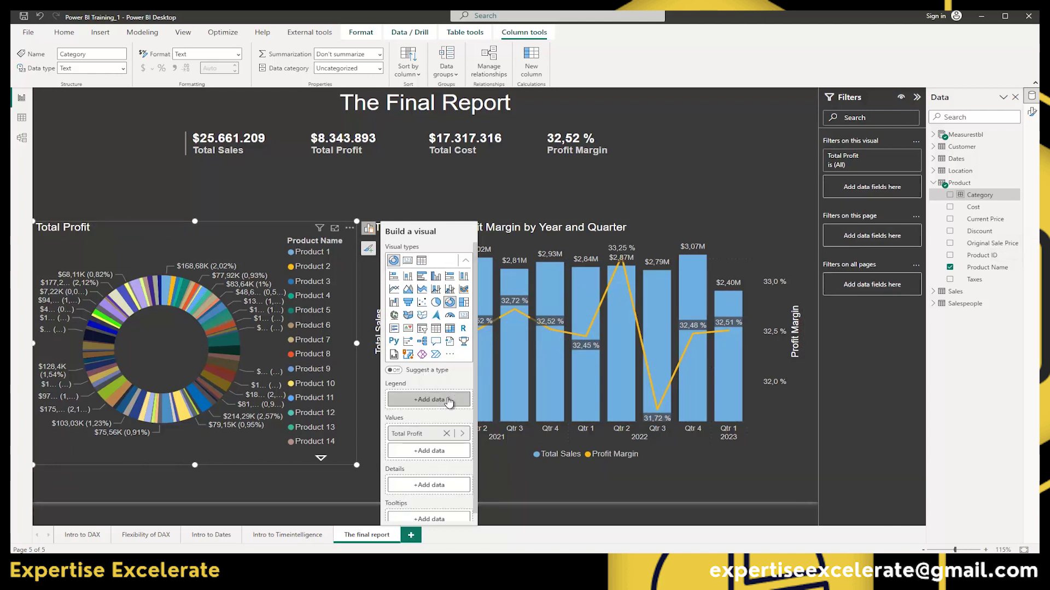
pyautogui.click(436, 401)
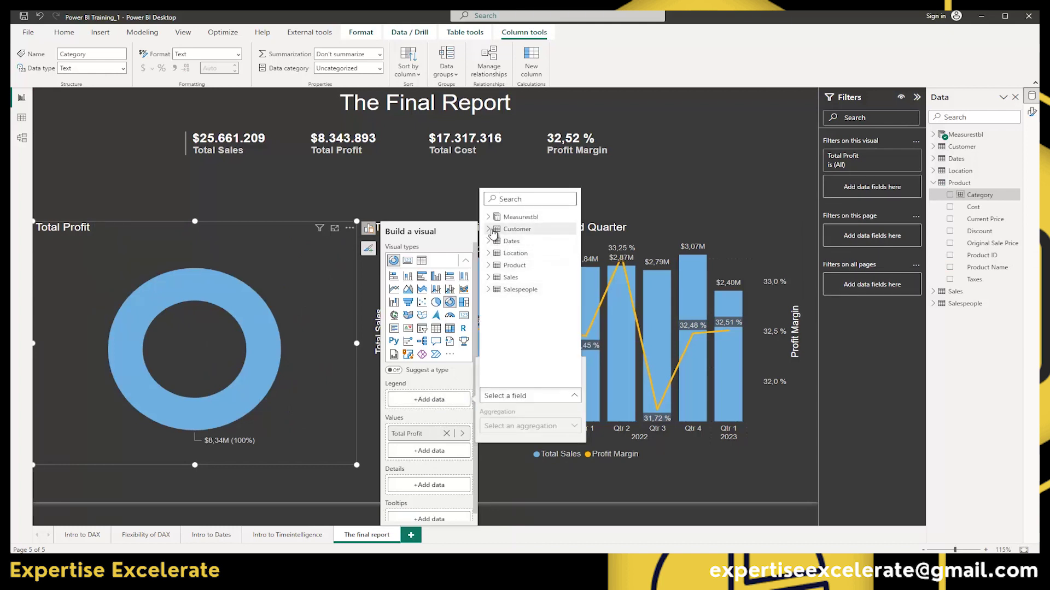
pyautogui.click(489, 265)
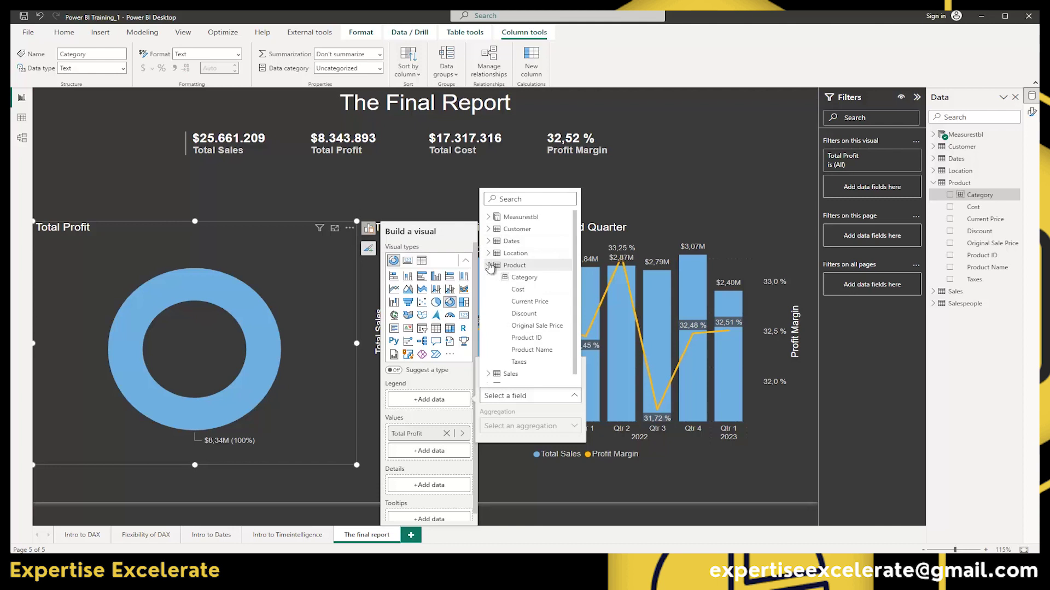
pyautogui.click(523, 278)
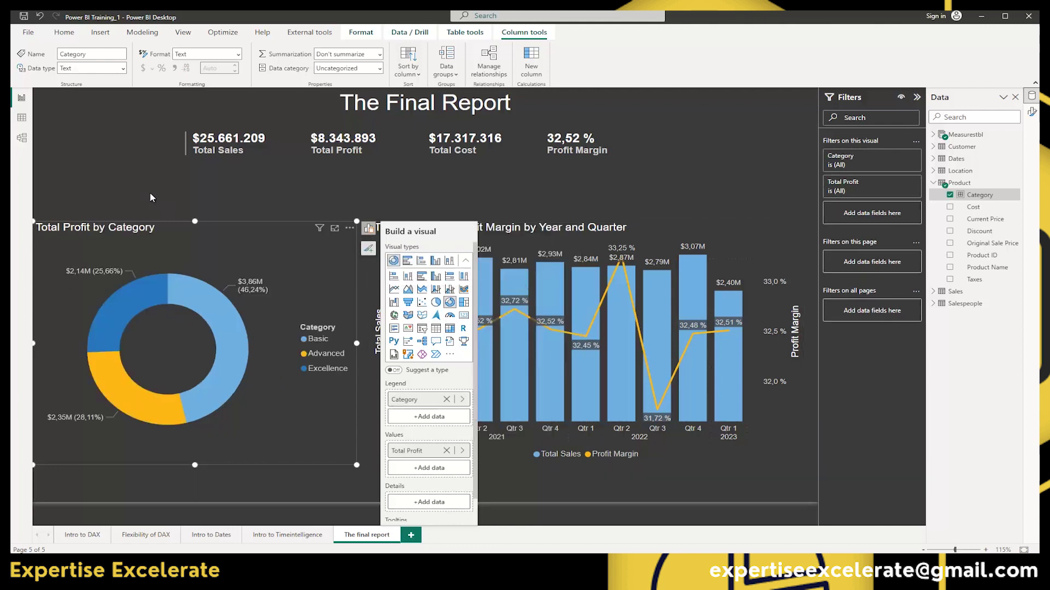
pyautogui.click(152, 198)
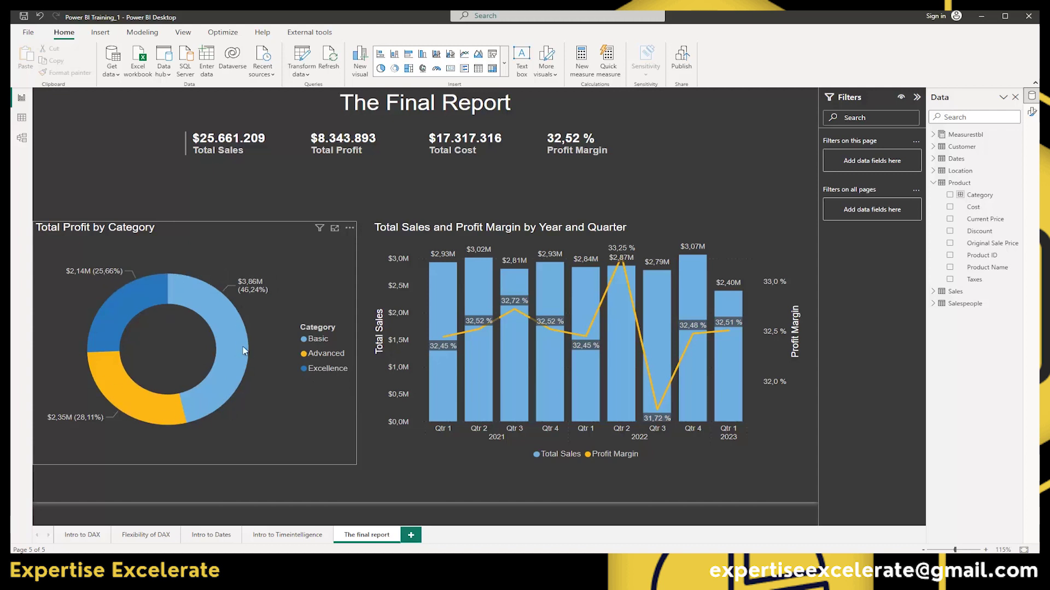
# - Set the donut chart's label contents to All detail labels
pyautogui.moveTo(218, 396)
pyautogui.click(257, 285)
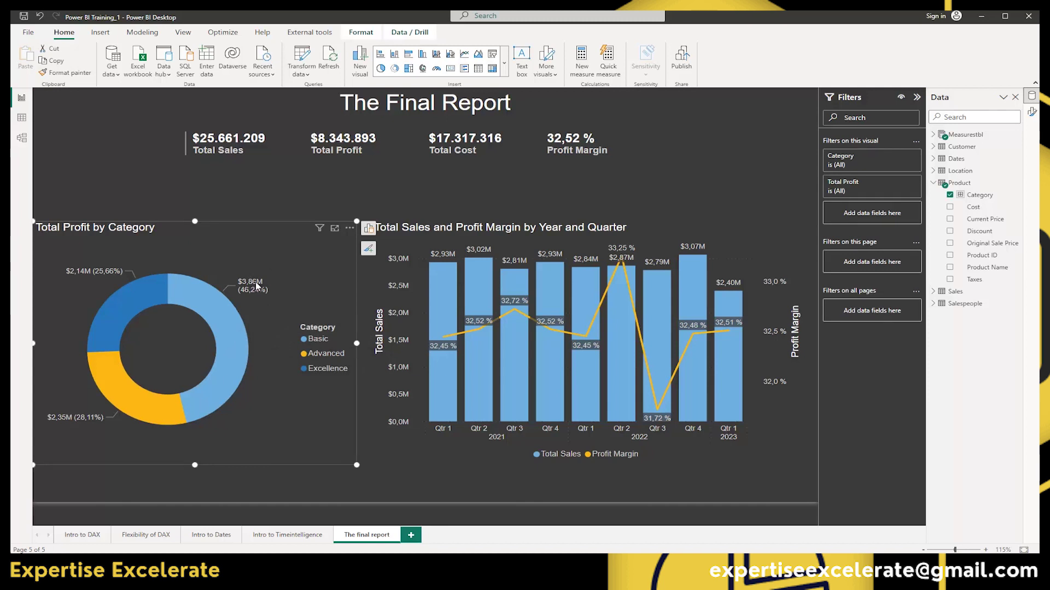
pyautogui.click(1033, 114)
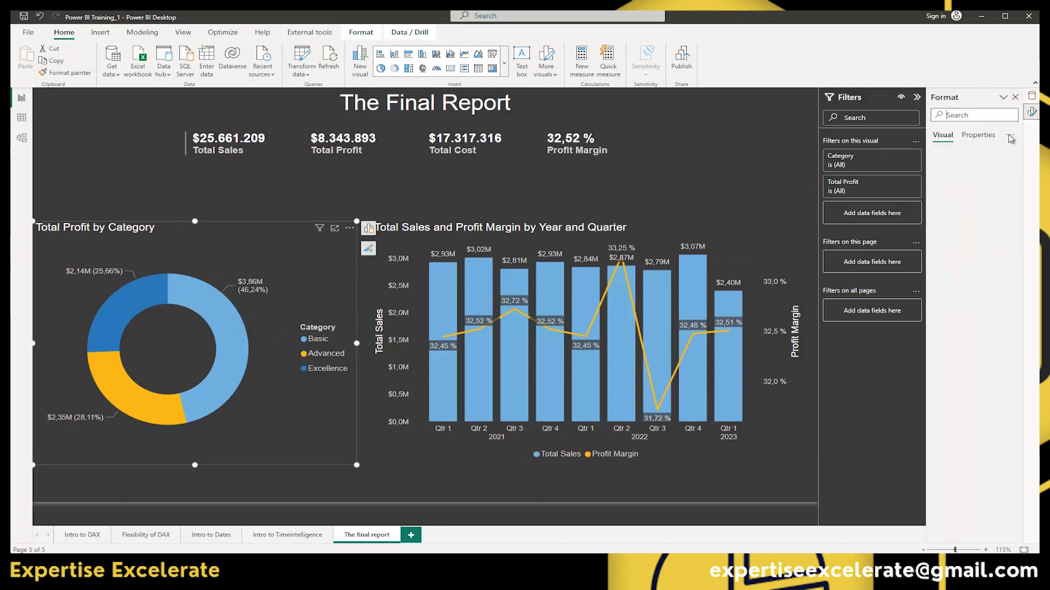
pyautogui.click(253, 284)
pyautogui.rightClick(254, 285)
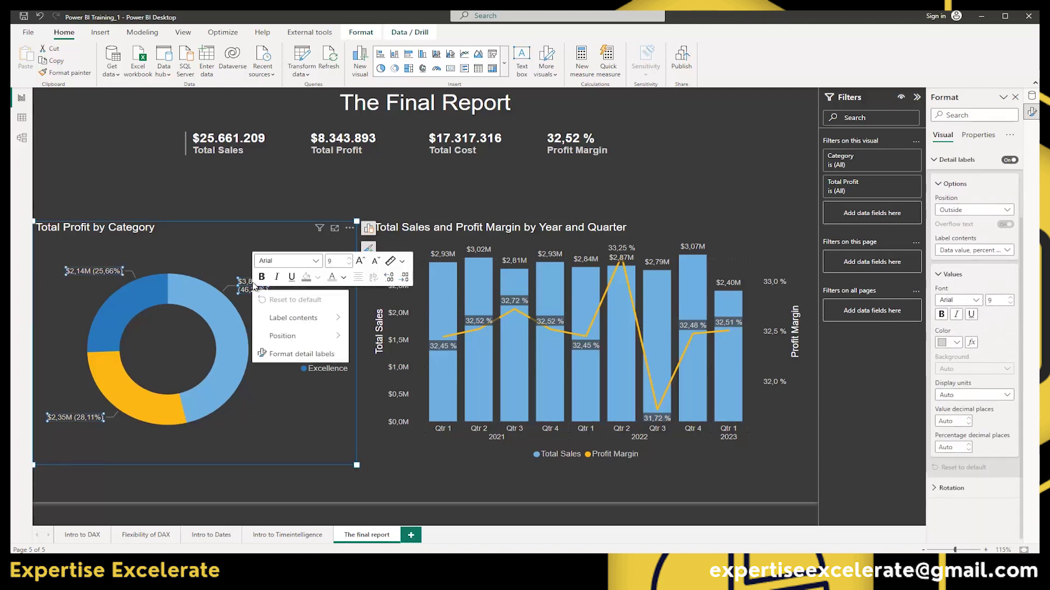
pyautogui.moveTo(295, 318)
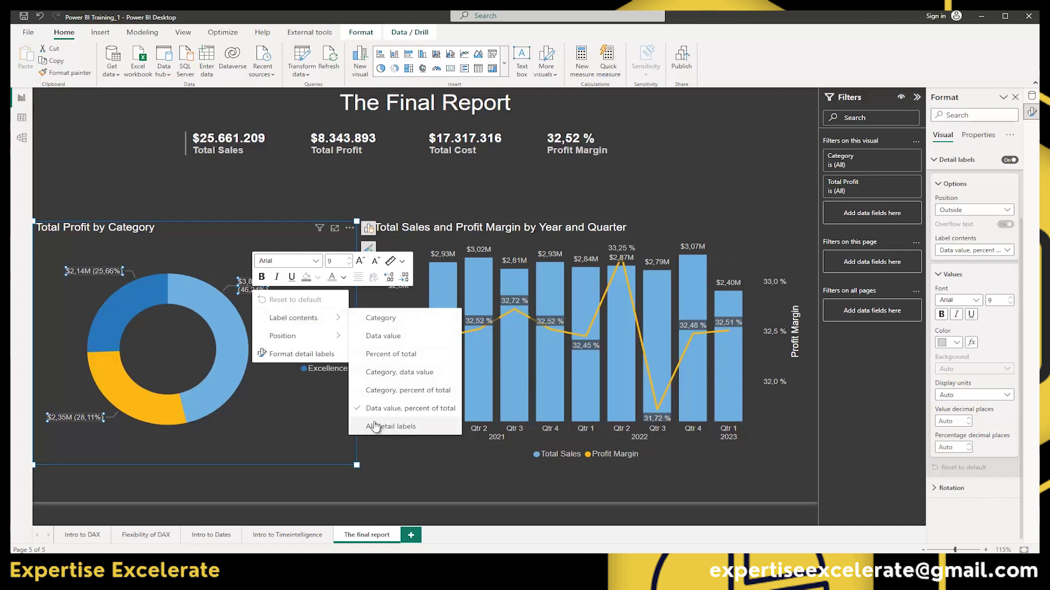
pyautogui.click(392, 427)
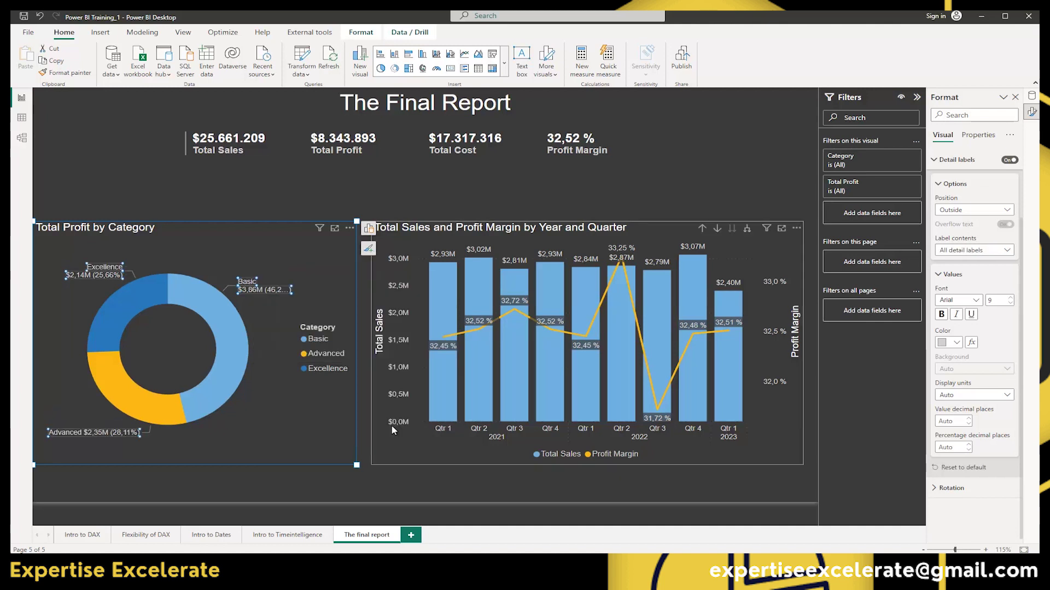
pyautogui.click(208, 250)
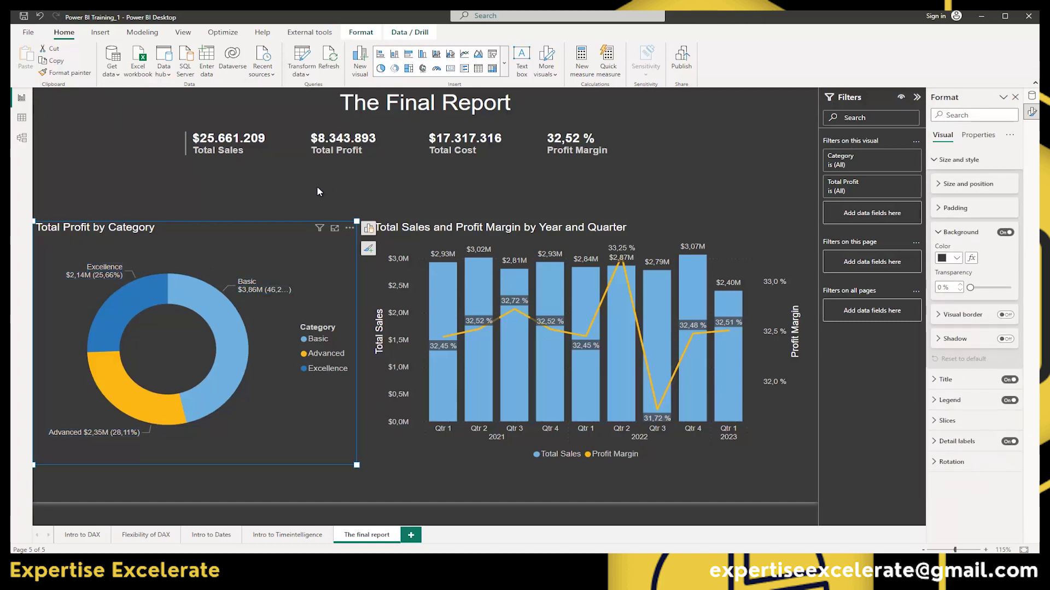
pyautogui.click(276, 200)
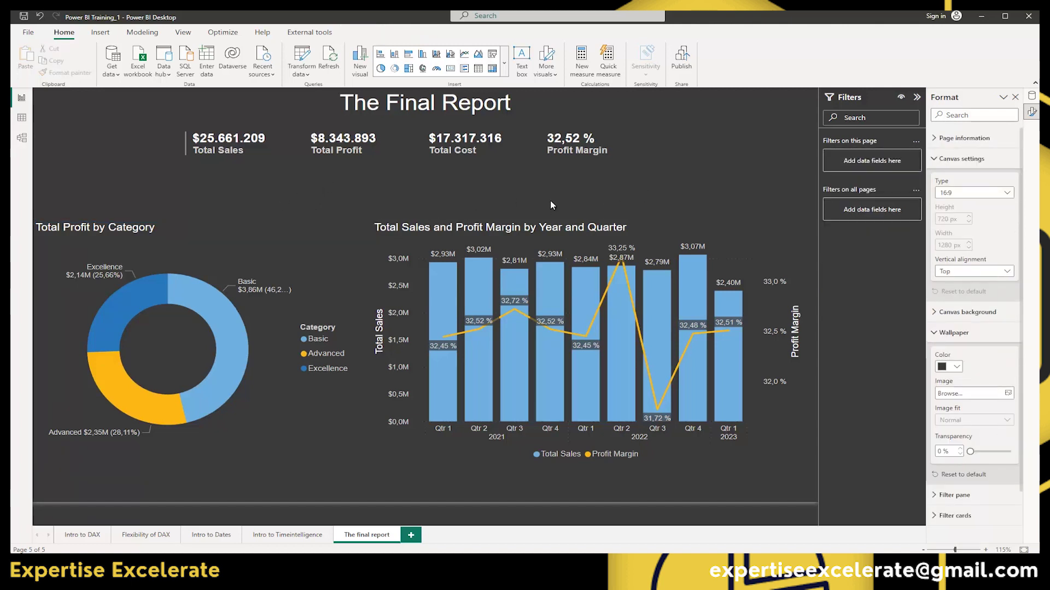
# - Cross-filter the page by the donut chart's Basic slice to examine the other visuals, and clear the selection
pyautogui.moveTo(222, 314)
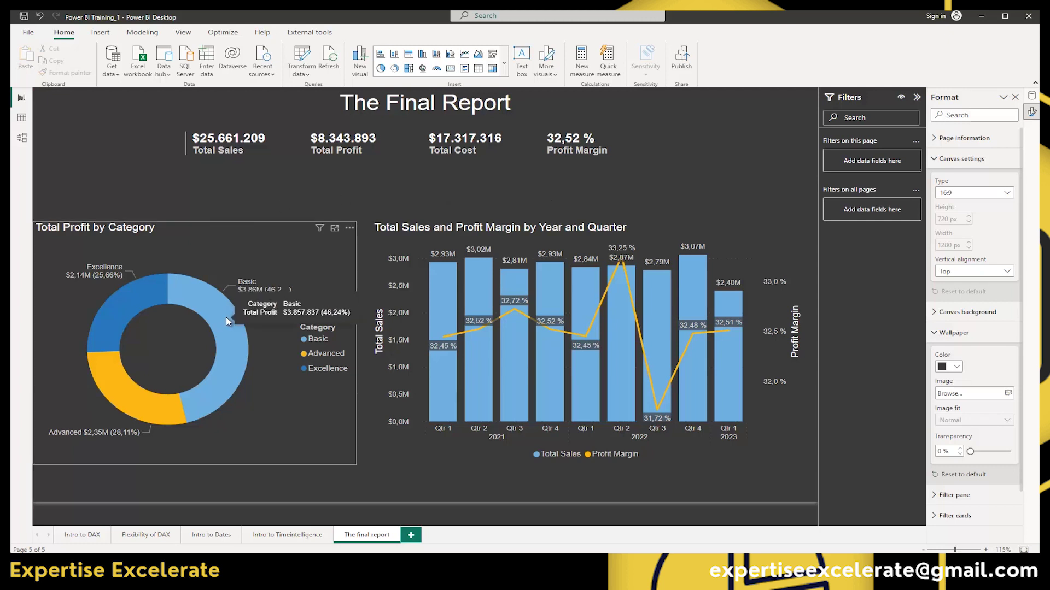
pyautogui.click(226, 318)
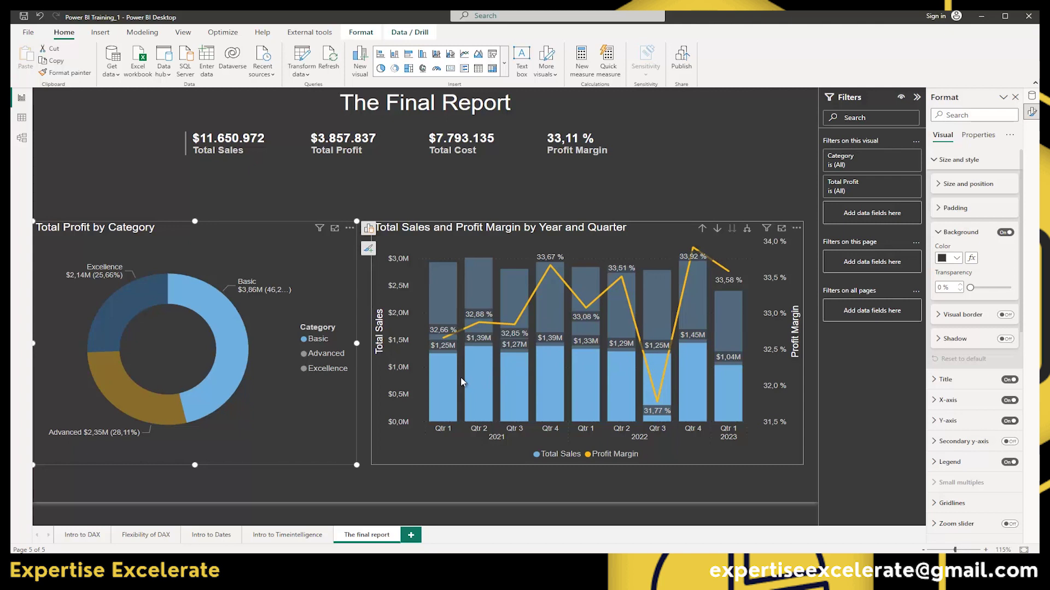
pyautogui.click(232, 320)
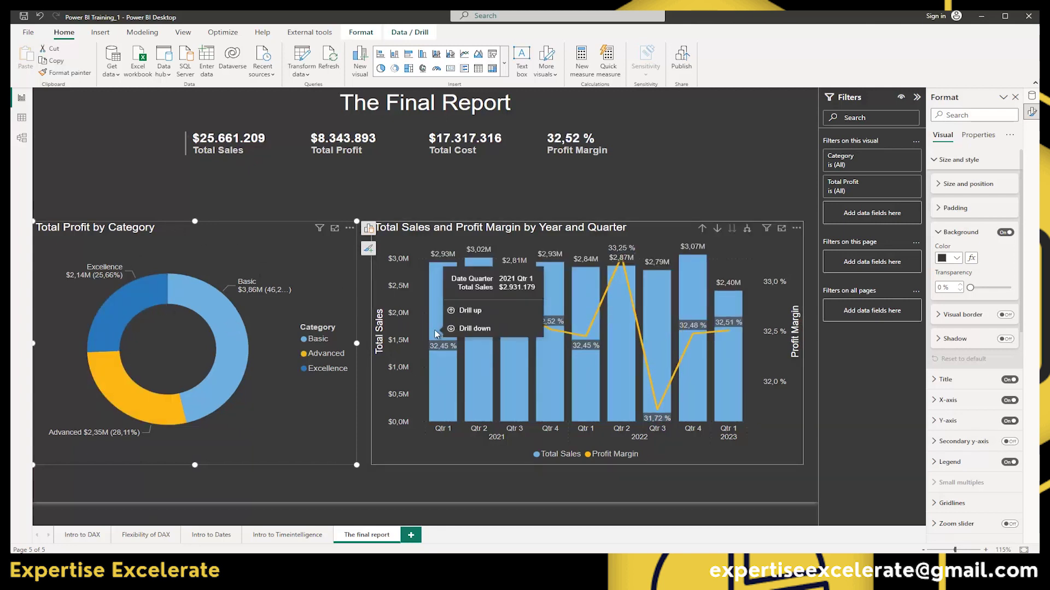
pyautogui.click(340, 205)
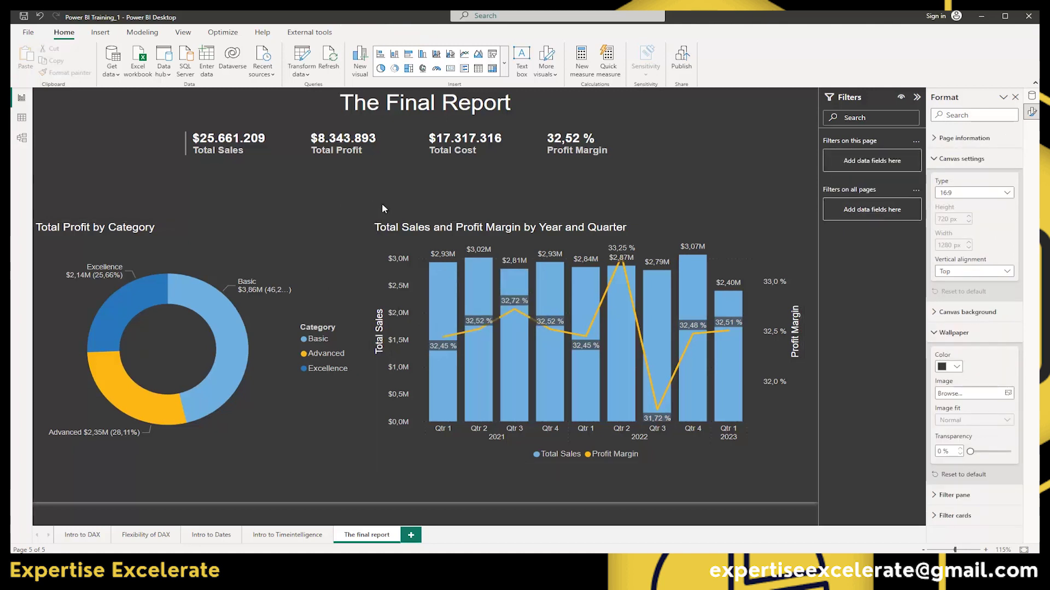
# - Turn on interaction editing for the Total Profit by Category donut chart
pyautogui.click(234, 238)
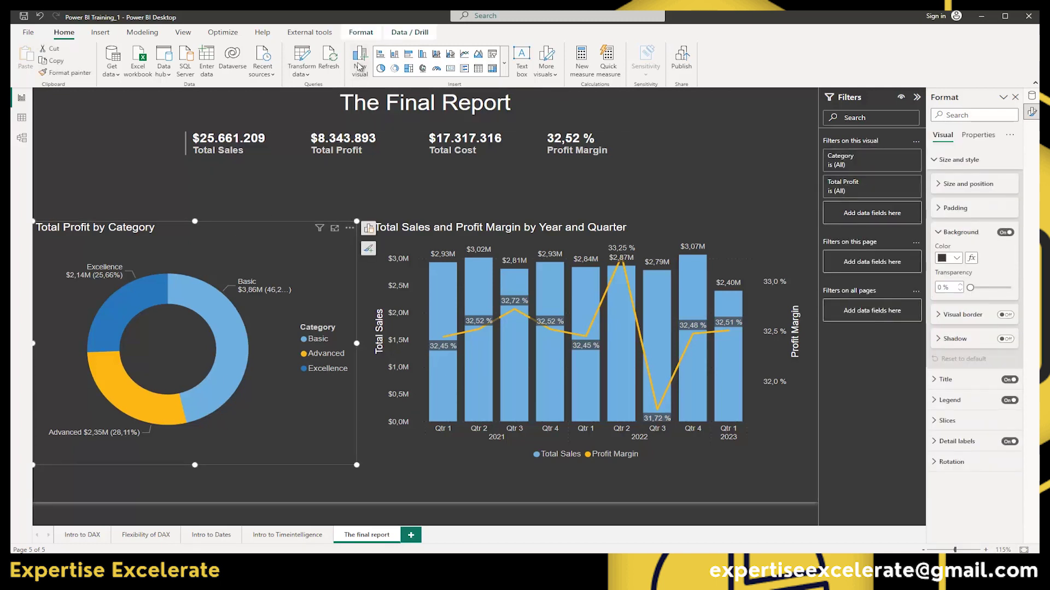
pyautogui.click(360, 34)
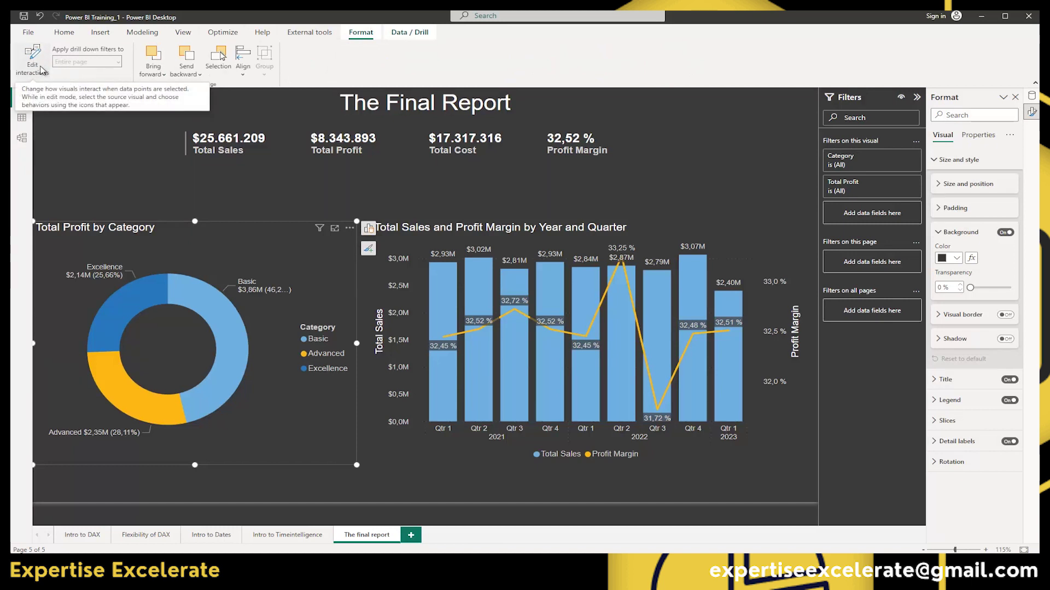
pyautogui.click(34, 59)
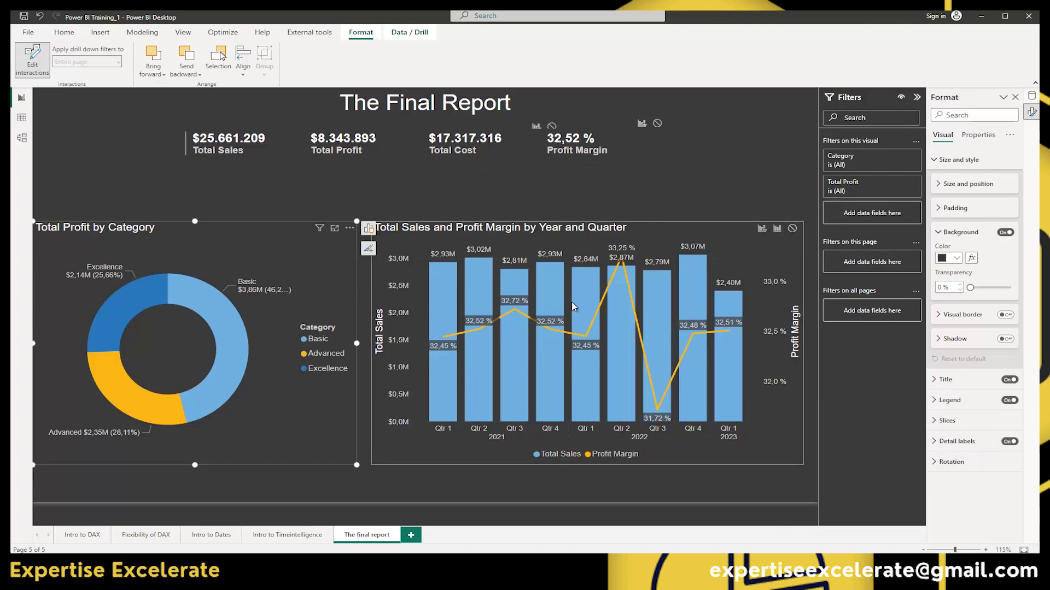
# - Set the donut chart's interaction on the combo chart to None and test it with the Basic slice
pyautogui.click(792, 229)
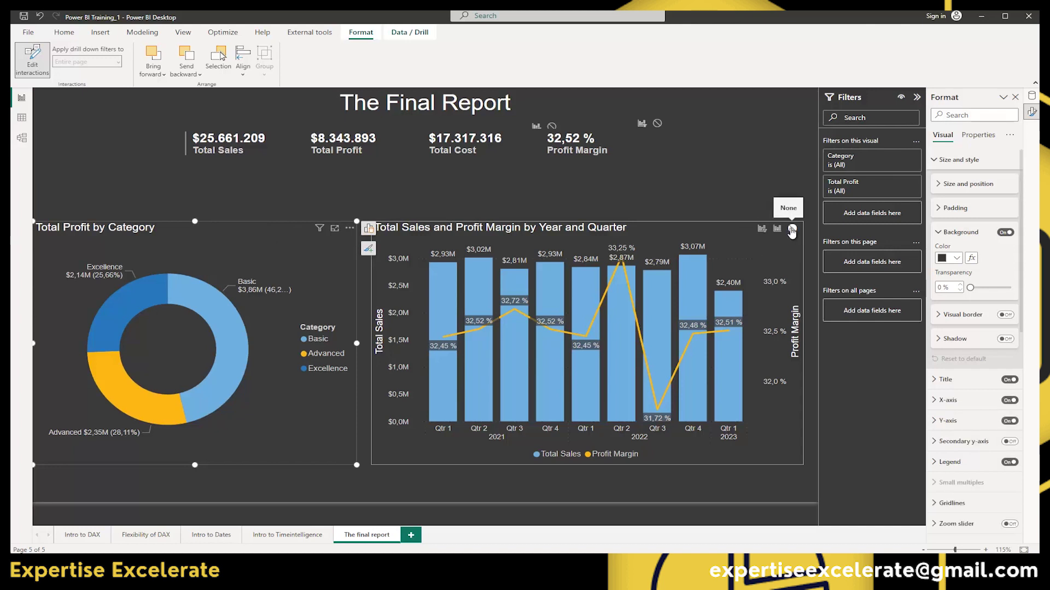
pyautogui.click(791, 230)
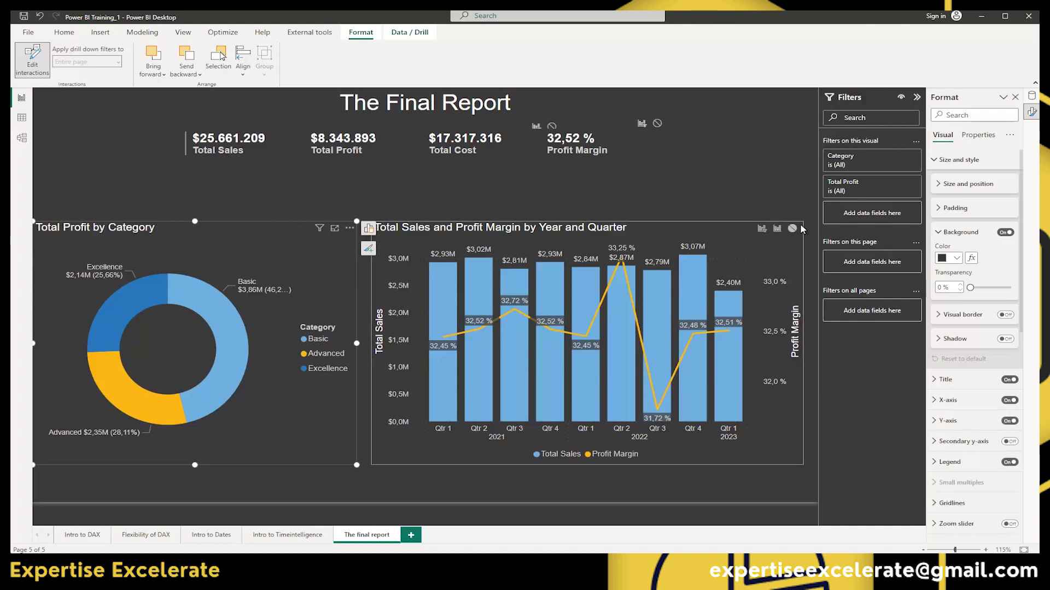
pyautogui.click(222, 320)
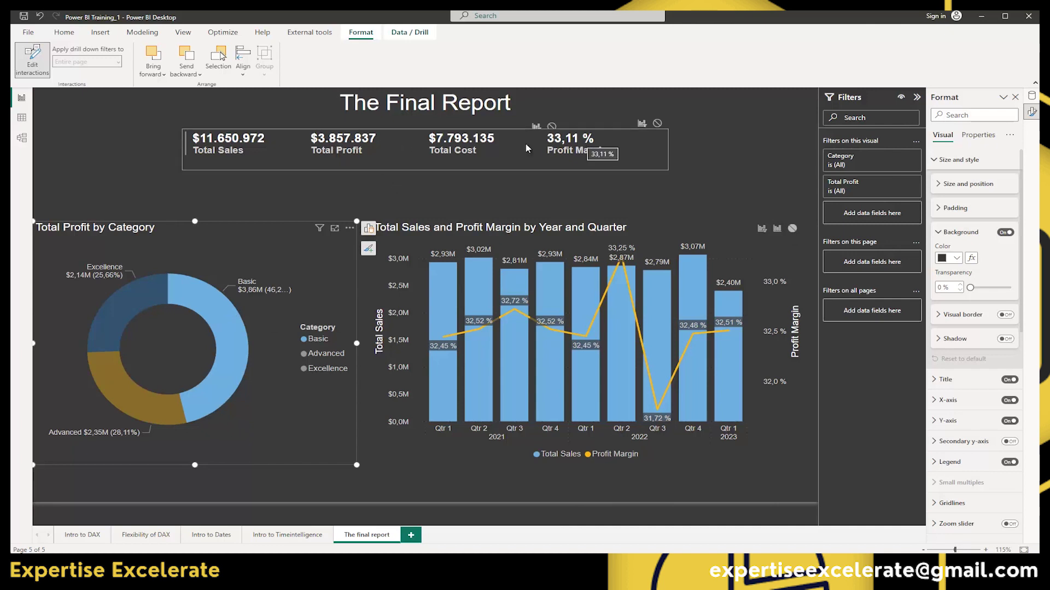
pyautogui.click(226, 316)
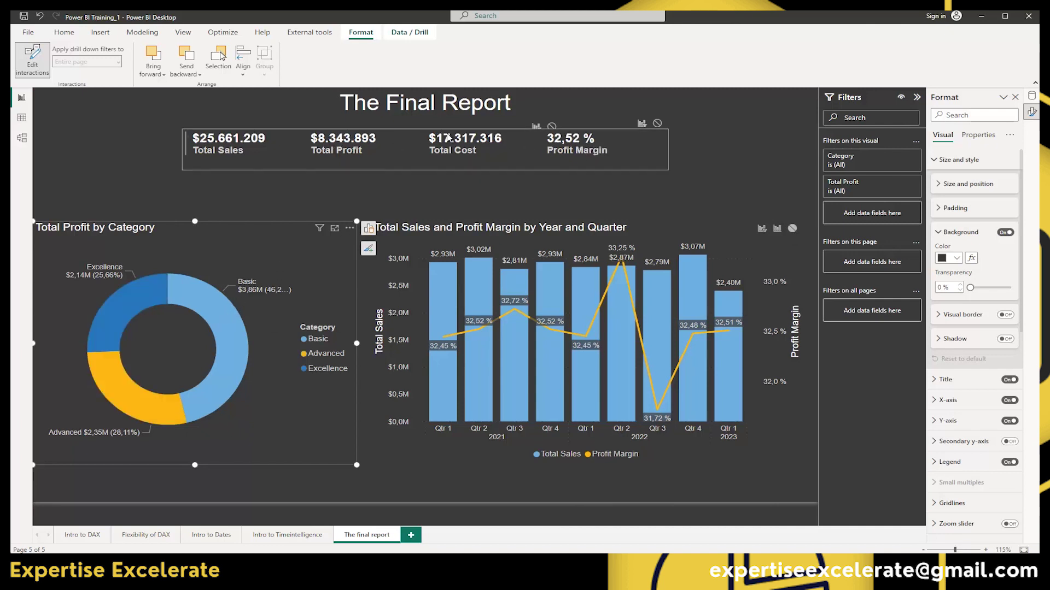
pyautogui.click(224, 334)
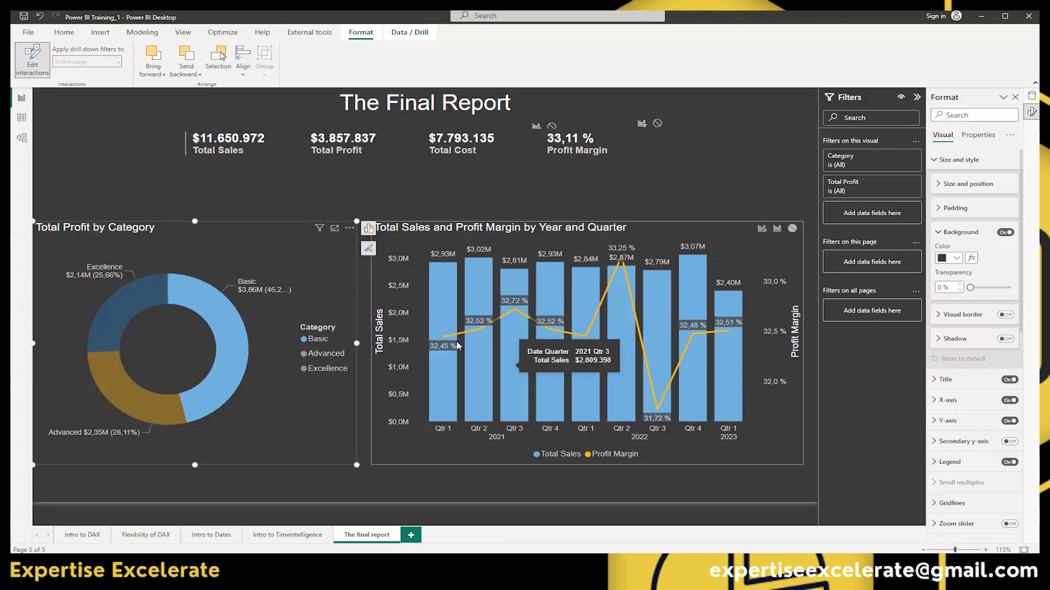
# - Switch the donut chart's interaction on the combo chart to Highlight and test it with the Advanced slice
pyautogui.click(776, 229)
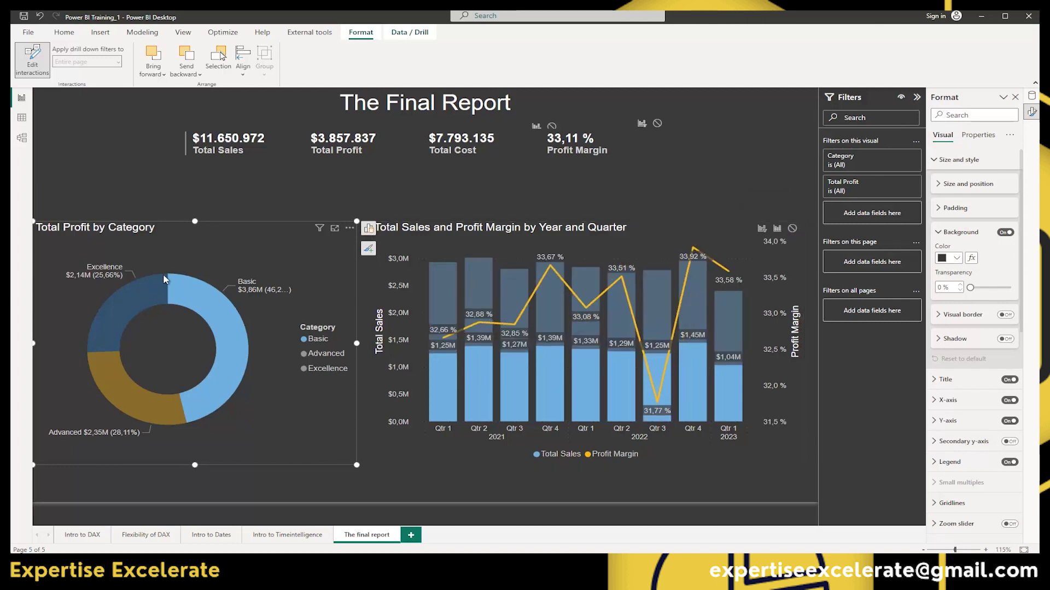
pyautogui.click(143, 410)
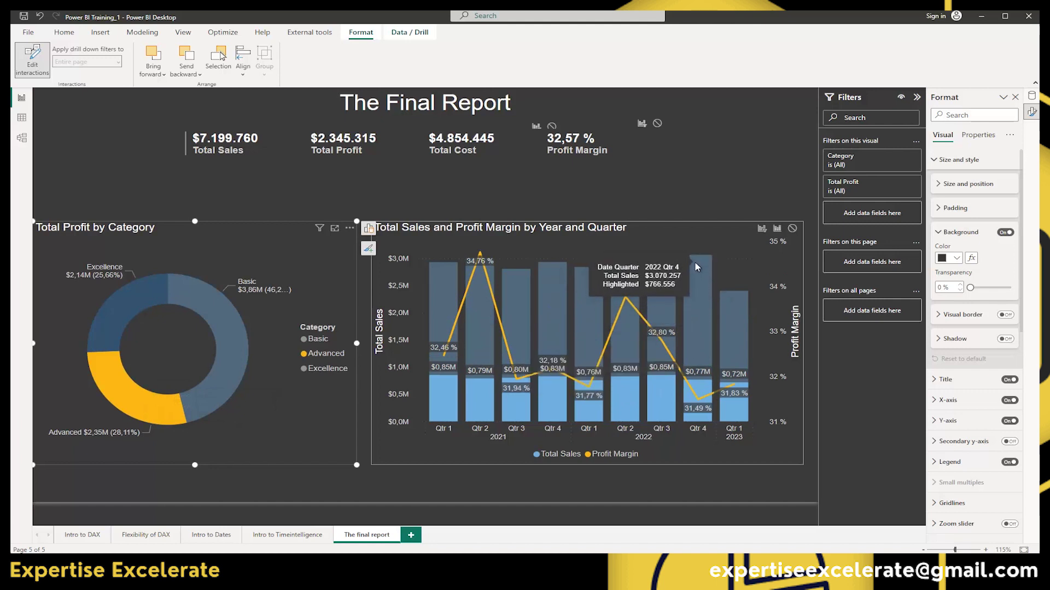
pyautogui.moveTo(695, 265)
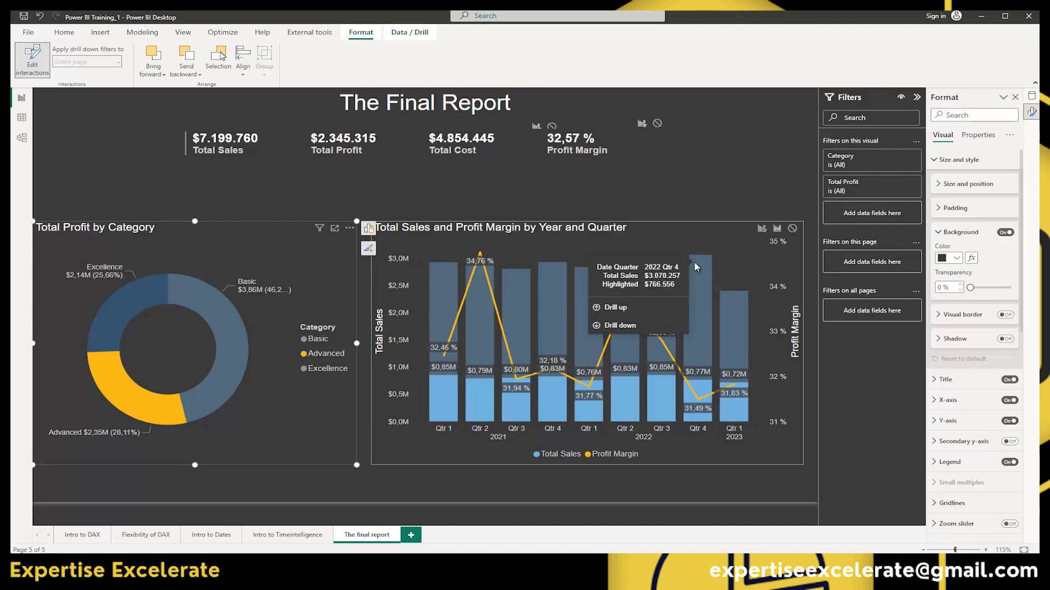
# - Set the donut chart's interaction on the combo chart to Filter, test the Basic and Excellence slices, and clear the selection
pyautogui.click(762, 230)
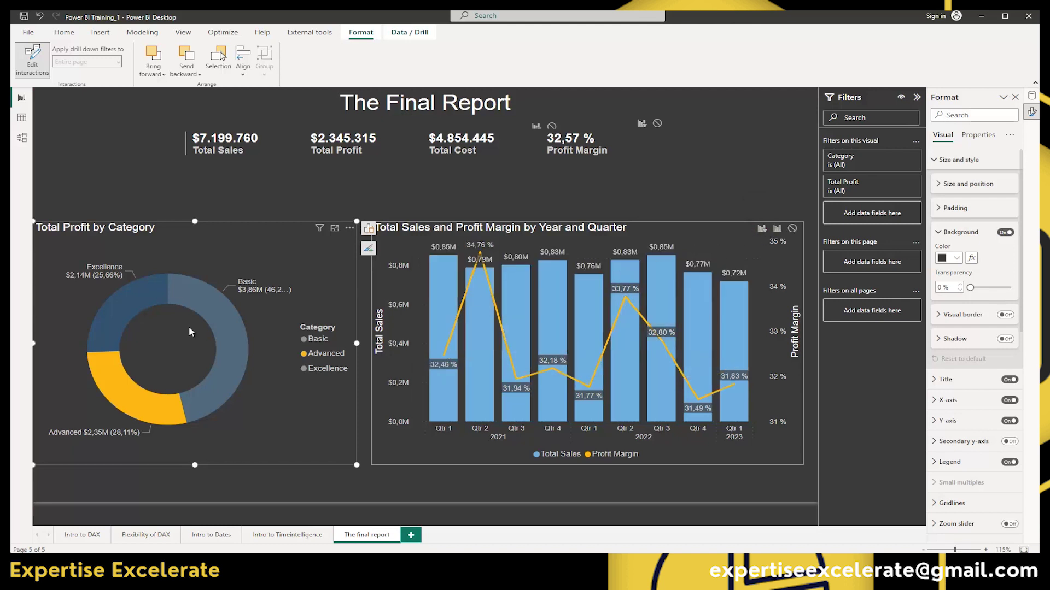
pyautogui.click(234, 332)
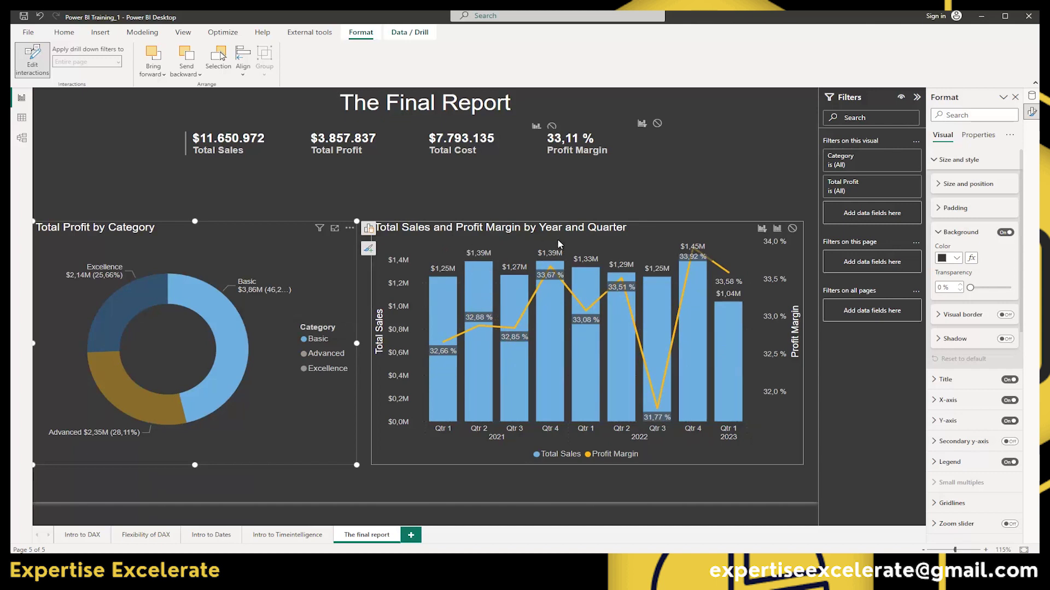
pyautogui.click(141, 287)
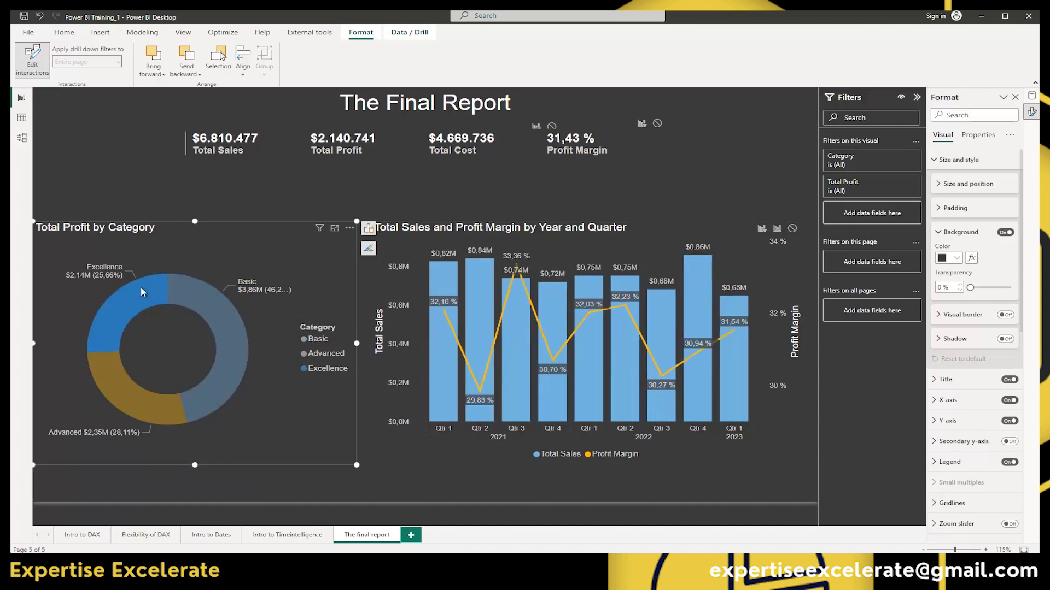
pyautogui.click(140, 287)
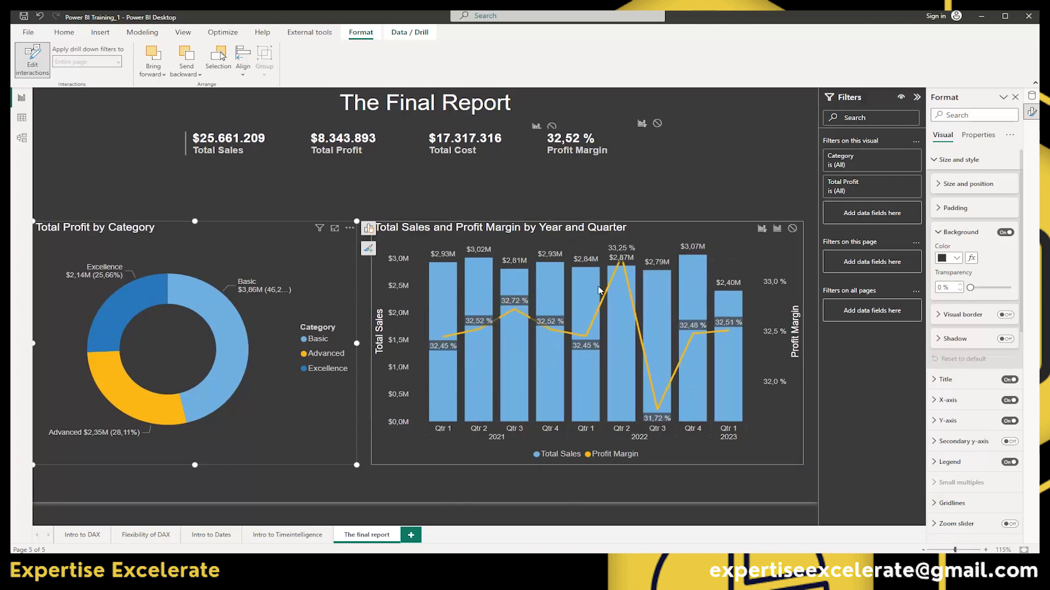
pyautogui.moveTo(596, 290)
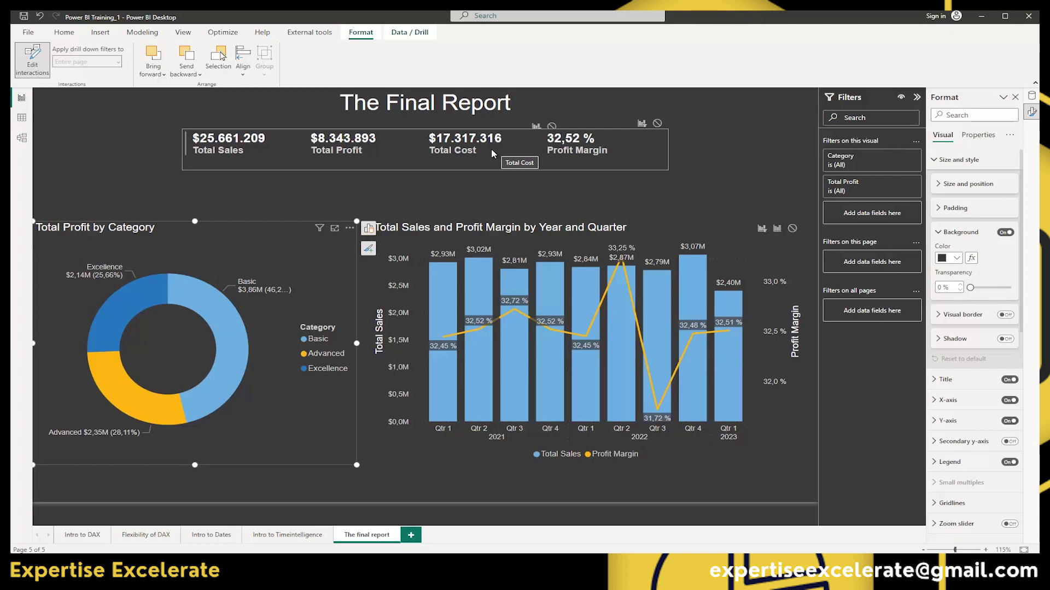
pyautogui.click(137, 299)
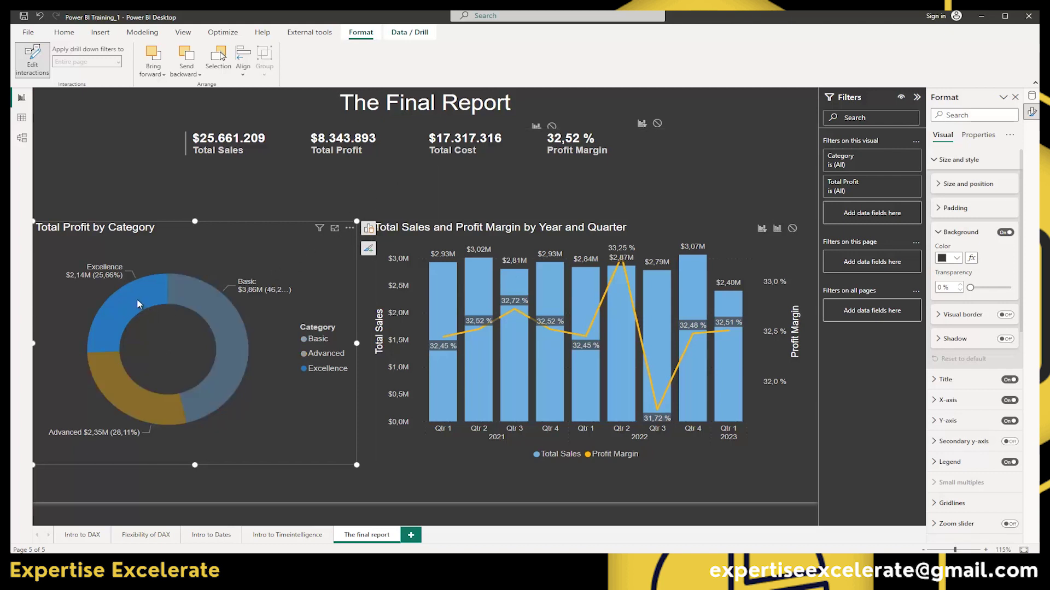
pyautogui.click(136, 298)
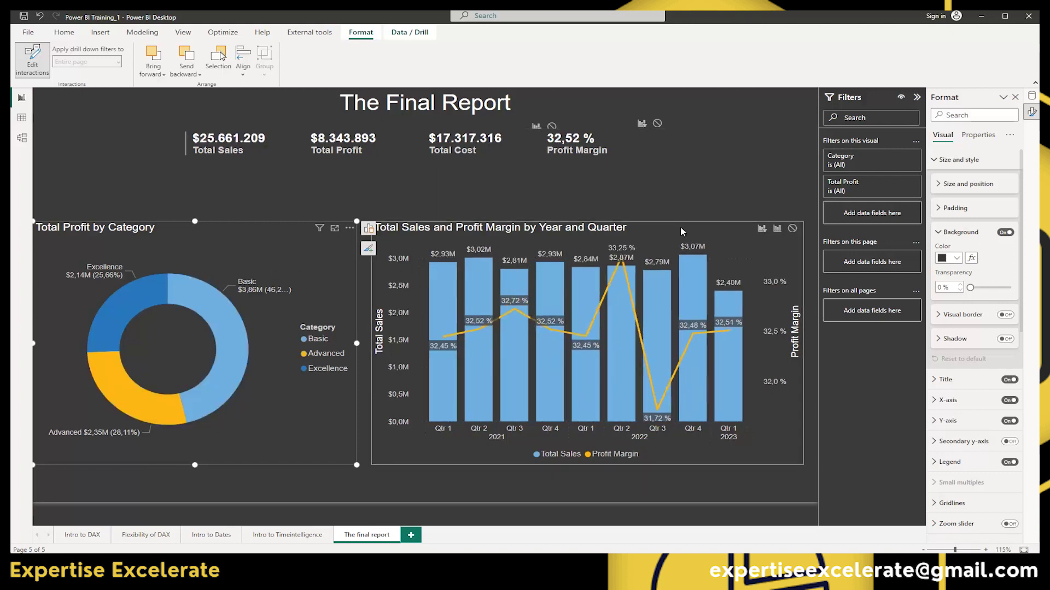
# - Set the combo chart's interaction on the donut chart to Filter and test it with the 2021 Qtr 1 column
pyautogui.click(738, 234)
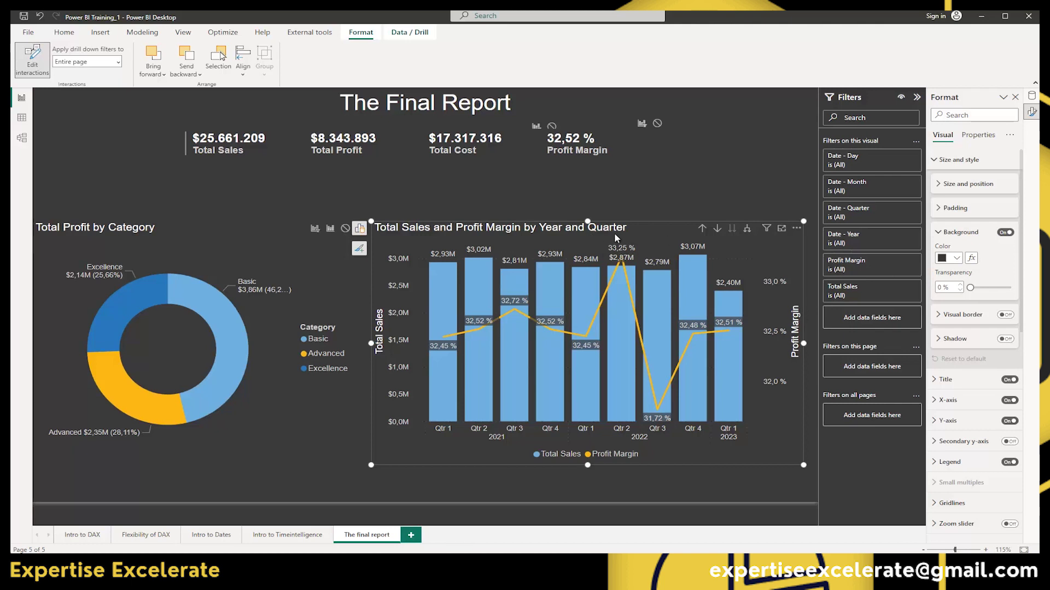
pyautogui.click(315, 229)
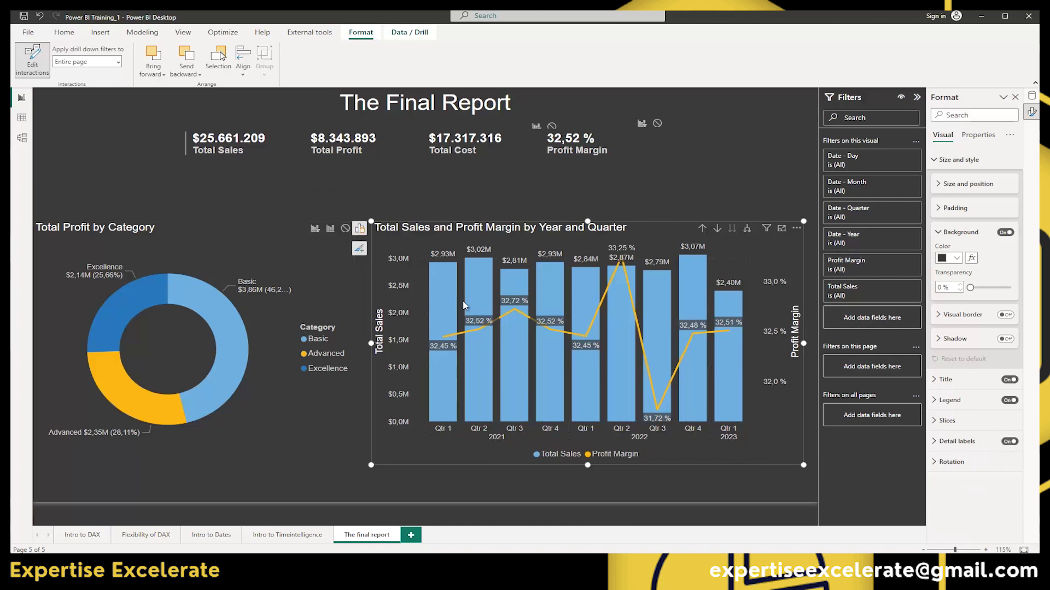
pyautogui.click(443, 297)
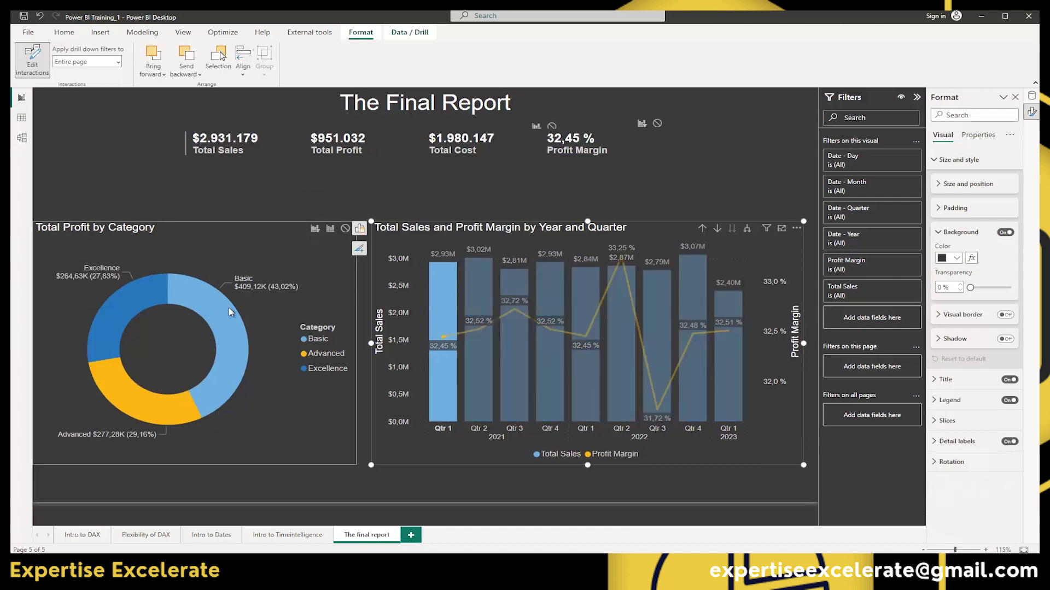
pyautogui.click(448, 297)
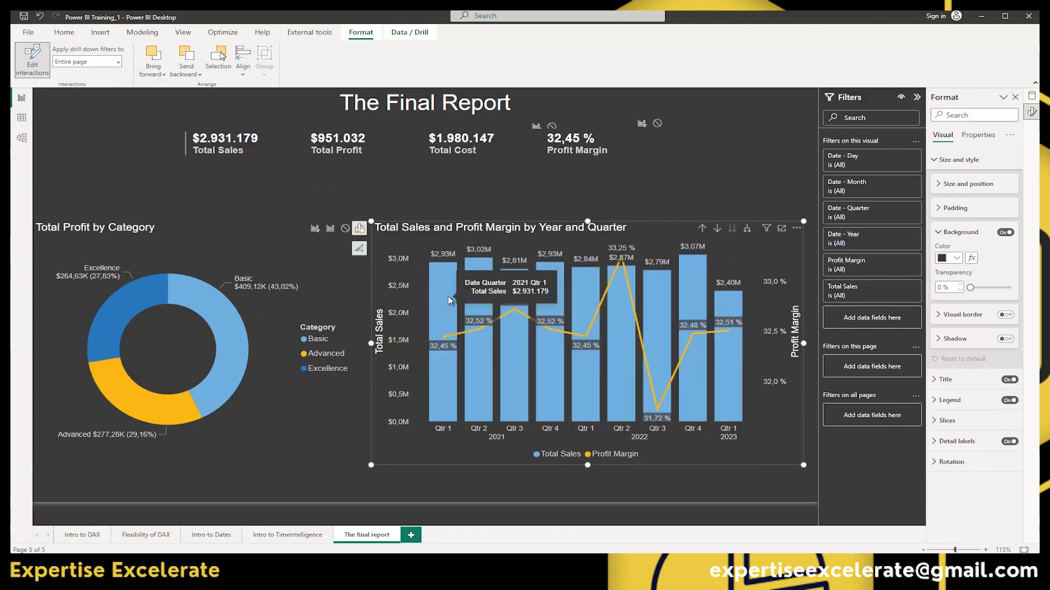
# - Change the combo chart's interaction on the donut chart to Highlight and test it with the 2021 Qtr 1 column
pyautogui.click(331, 229)
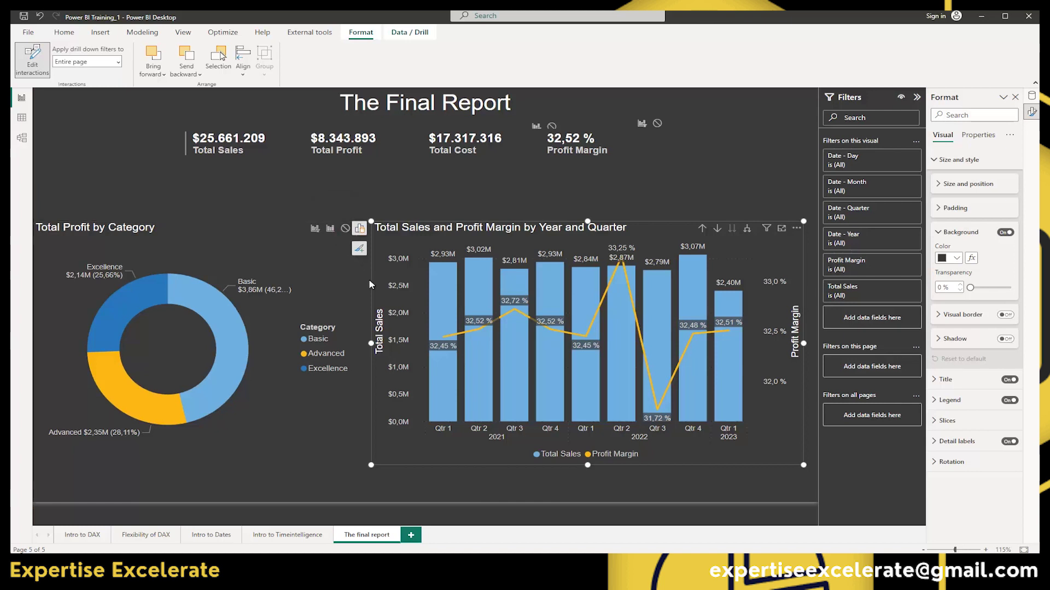
pyautogui.click(450, 283)
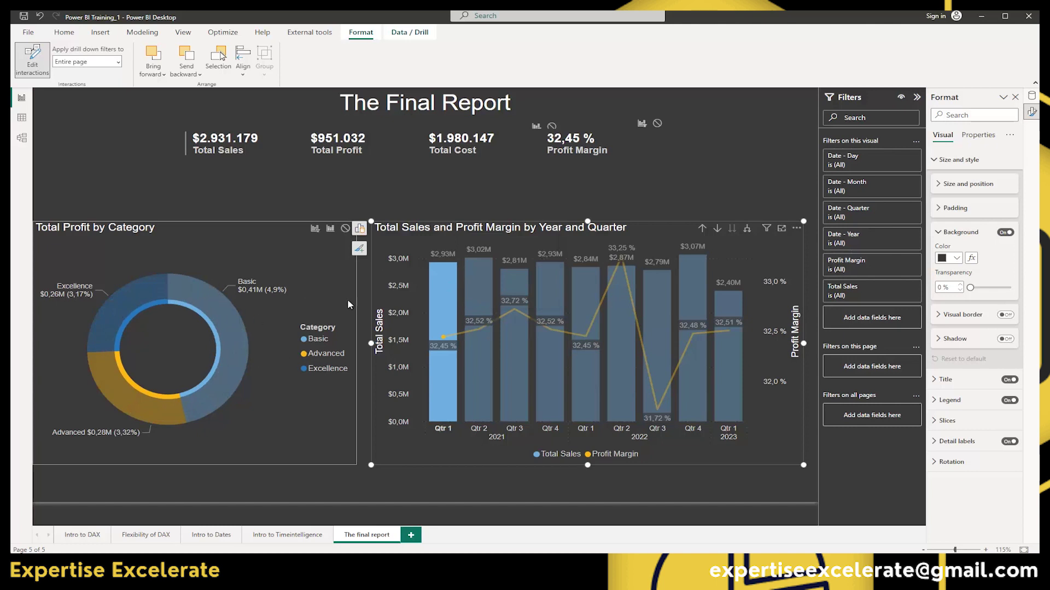
pyautogui.click(444, 272)
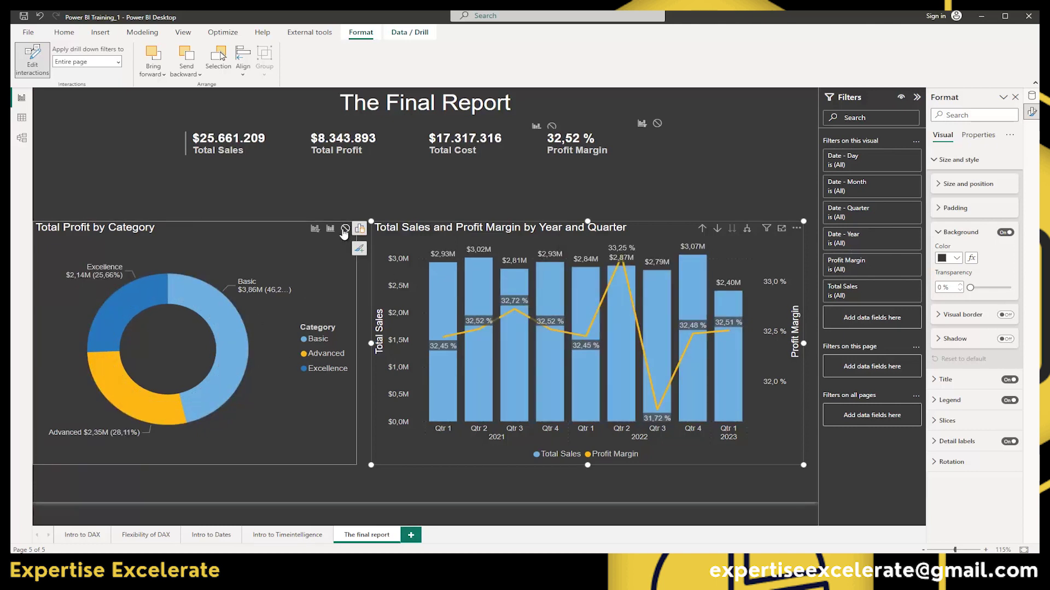
# - Change the combo chart's interaction on the donut chart to None and test it with the 2021 Qtr 1 column
pyautogui.click(345, 228)
pyautogui.click(440, 288)
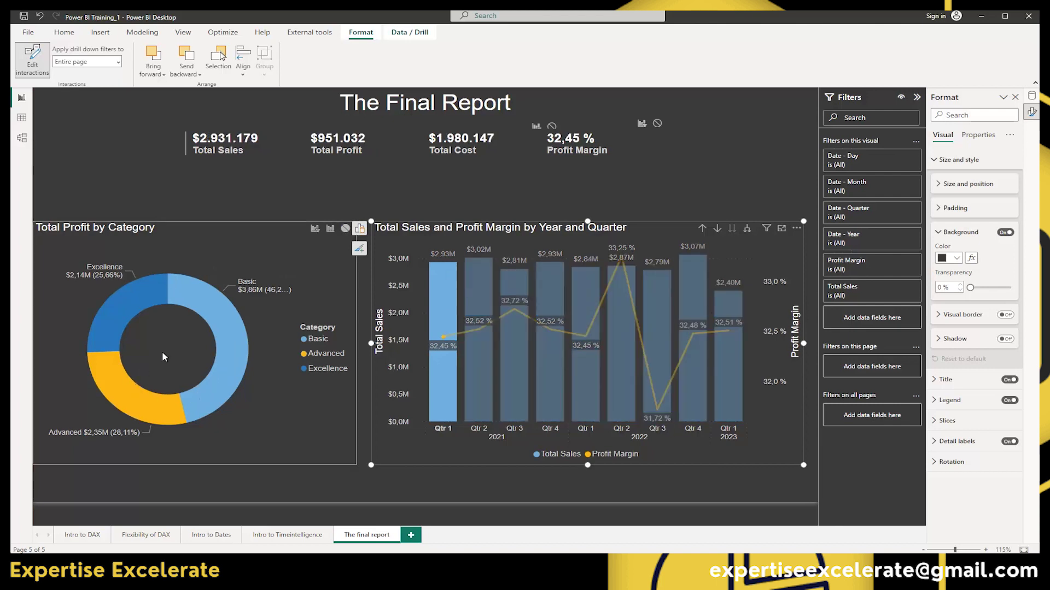
pyautogui.click(447, 310)
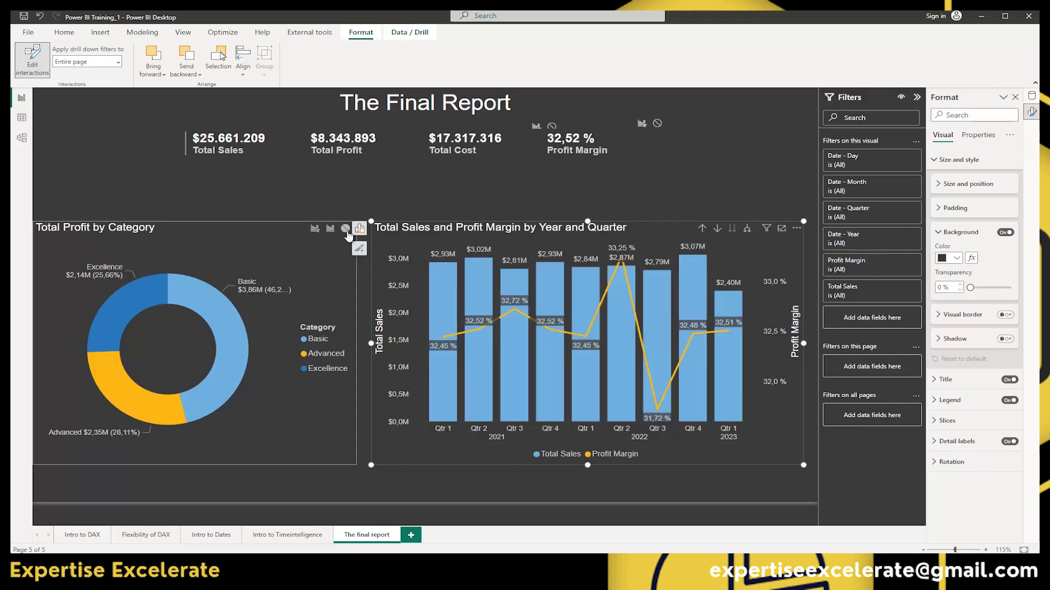
# - Return the combo chart's interaction on the donut chart to Filter and deselect the visual
pyautogui.click(314, 229)
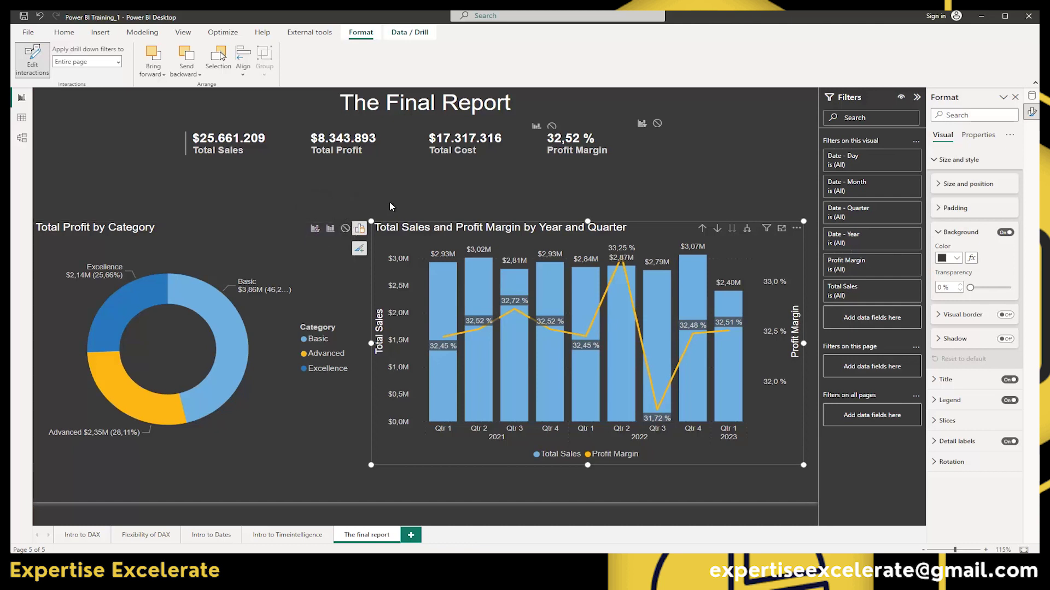
pyautogui.click(406, 195)
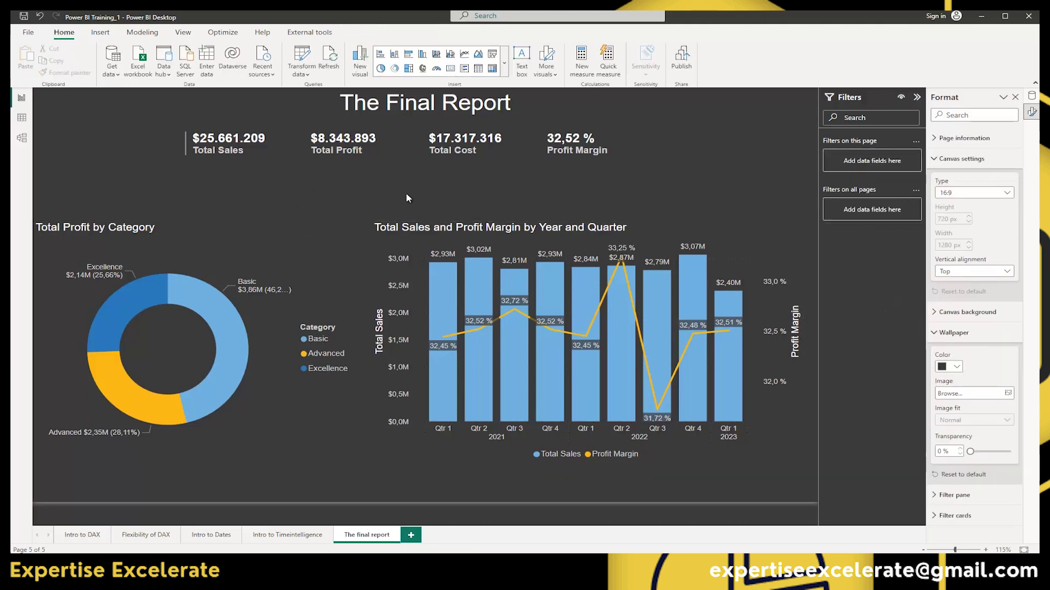